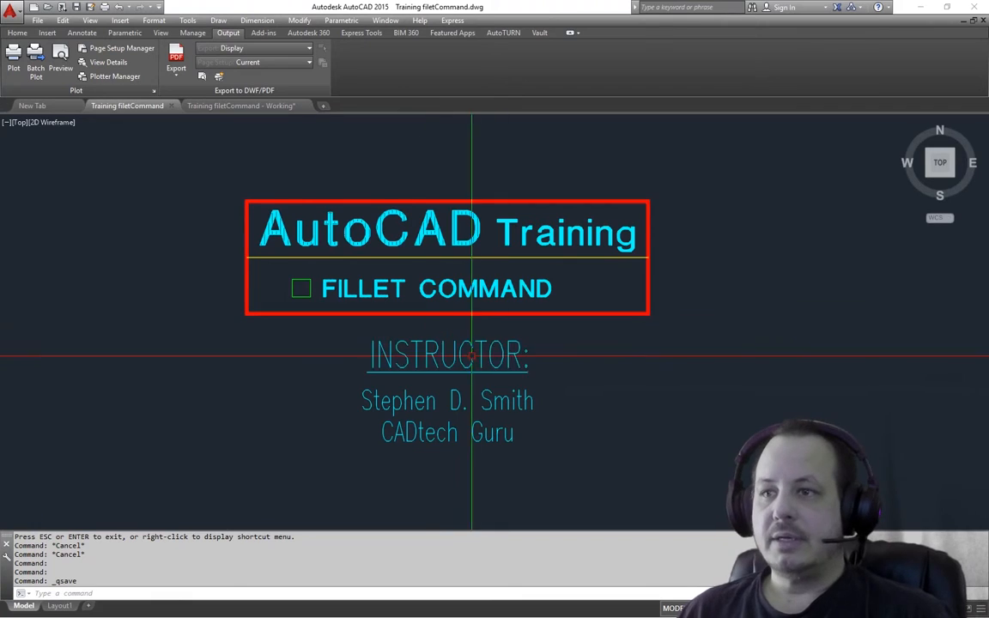
Step: Examine the dimensioned house elevation in the training drawing
{"action": "scroll", "coordinate": [464, 326], "scroll_direction": "down", "scroll_amount": 3}
{"action": "middle_click_drag", "start_coordinate": [471, 327], "coordinate": [219, 268]}
{"action": "scroll", "coordinate": [431, 298], "scroll_direction": "up", "scroll_amount": 5}
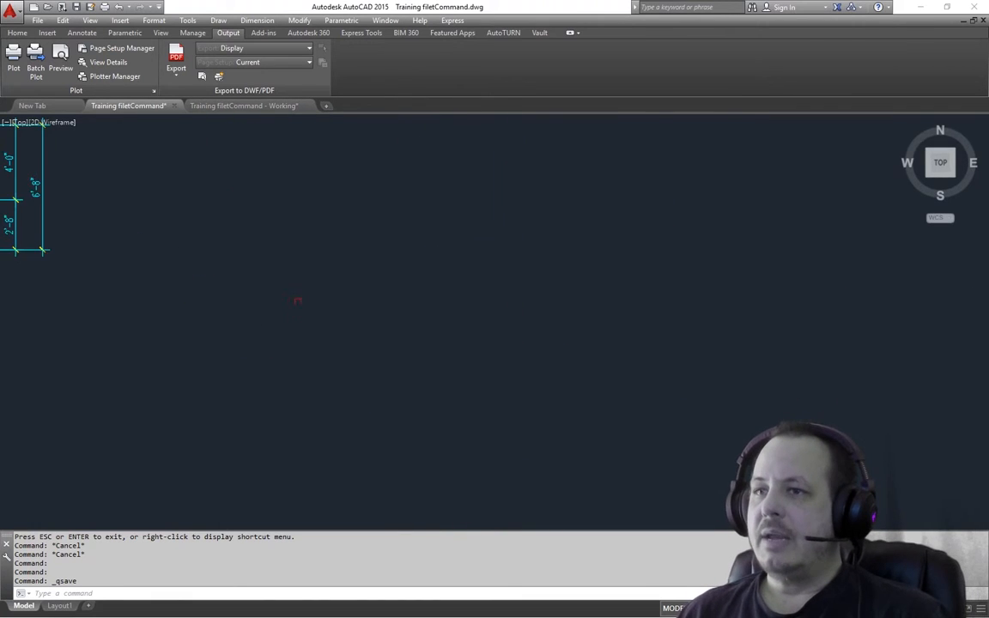
{"action": "middle_click_drag", "start_coordinate": [344, 344], "coordinate": [518, 347]}
{"action": "scroll", "coordinate": [576, 329], "scroll_direction": "down", "scroll_amount": 1}
{"action": "mouse_move", "coordinate": [576, 329]}
{"action": "middle_mouse_down"}
{"action": "mouse_move", "coordinate": [523, 346]}
{"action": "mouse_move", "coordinate": [520, 316]}
{"action": "mouse_move", "coordinate": [507, 324]}
{"action": "middle_mouse_up"}
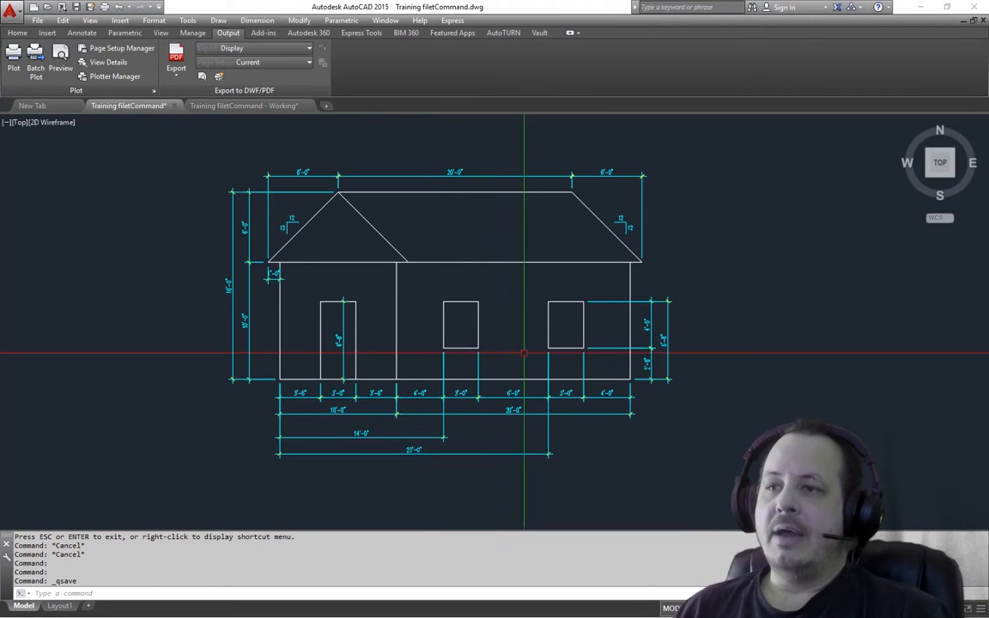
{"action": "middle_click_drag", "start_coordinate": [490, 355], "coordinate": [495, 367]}
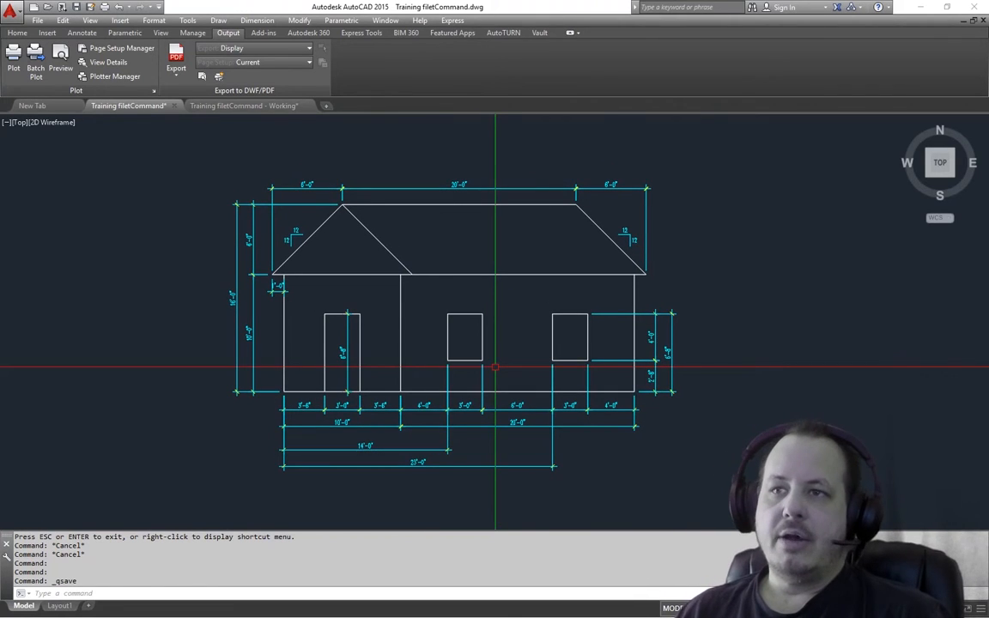
Step: In the Training filetCommand - Working drawing, draw a vertical line and a separate horizontal line, leaving a gap where their corner would be
{"action": "left_click", "coordinate": [244, 106]}
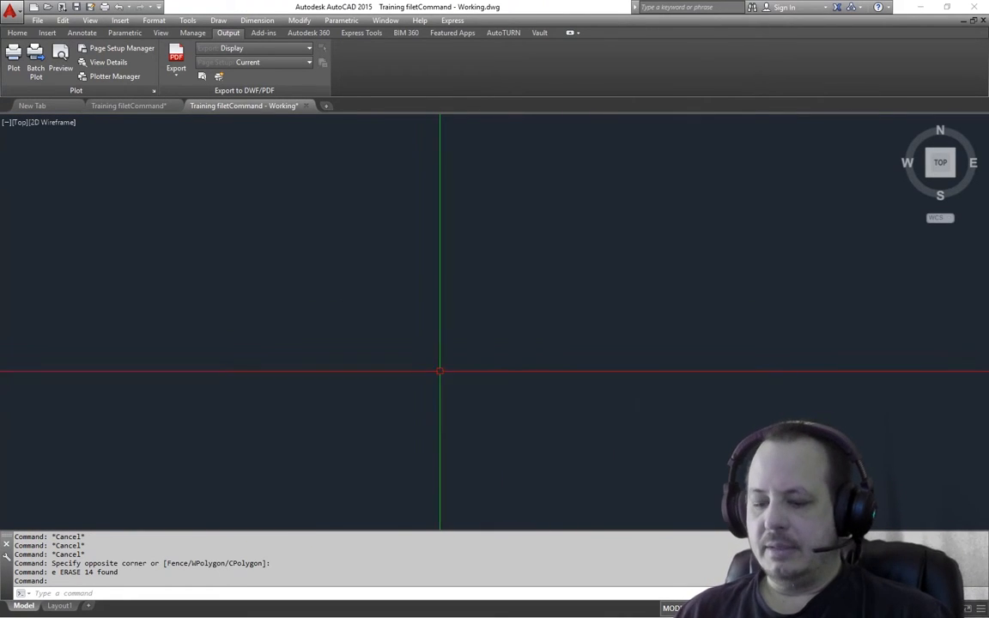
{"action": "type", "text": "L"}
{"action": "key", "text": "Return"}
{"action": "left_click", "coordinate": [324, 417]}
{"action": "left_click", "coordinate": [364, 260]}
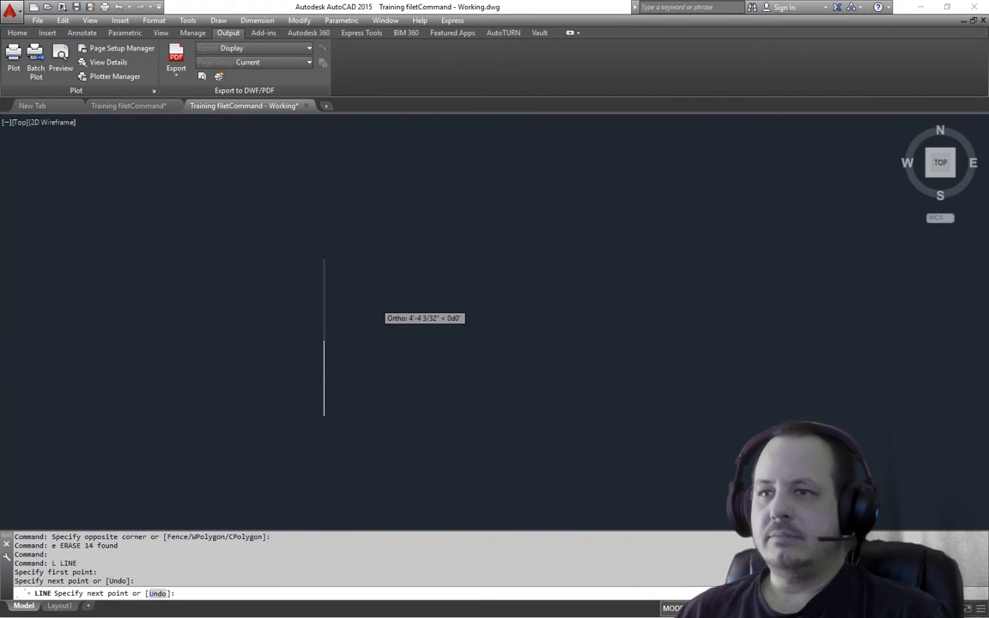
{"action": "key", "text": "Return"}
{"action": "key", "text": "Return"}
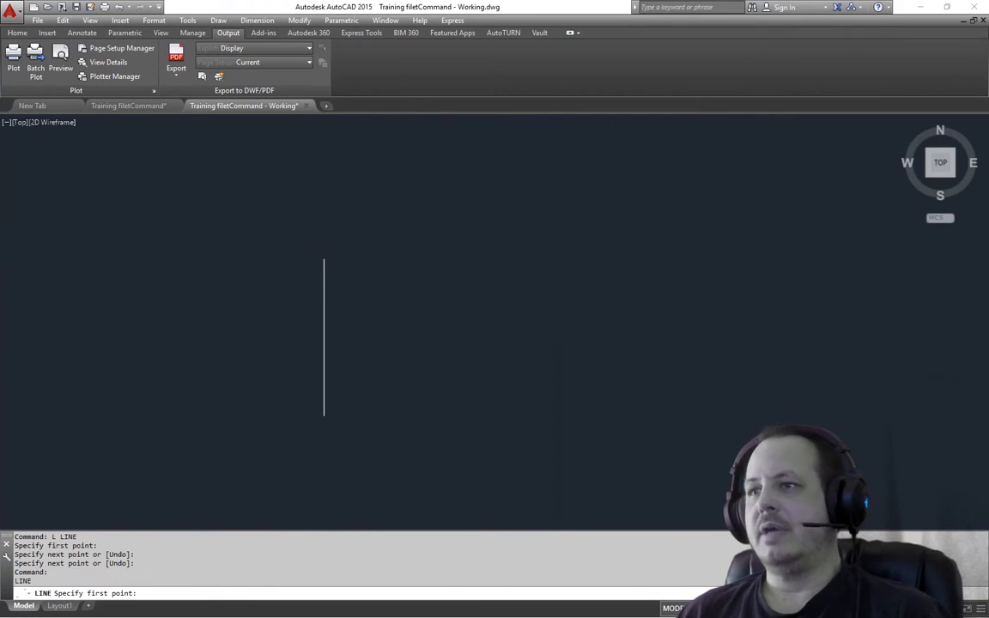
{"action": "left_click", "coordinate": [572, 249]}
{"action": "left_click", "coordinate": [382, 250]}
{"action": "key", "text": "Return"}
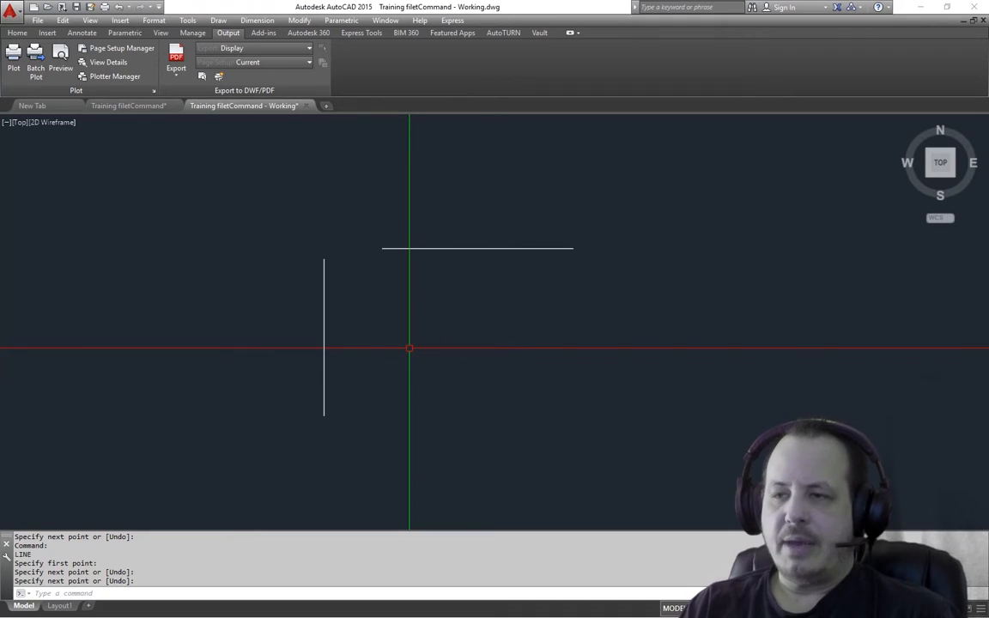
Step: Fillet the near ends of the horizontal and vertical lines into a sharp corner
{"action": "type", "text": "FILL"}
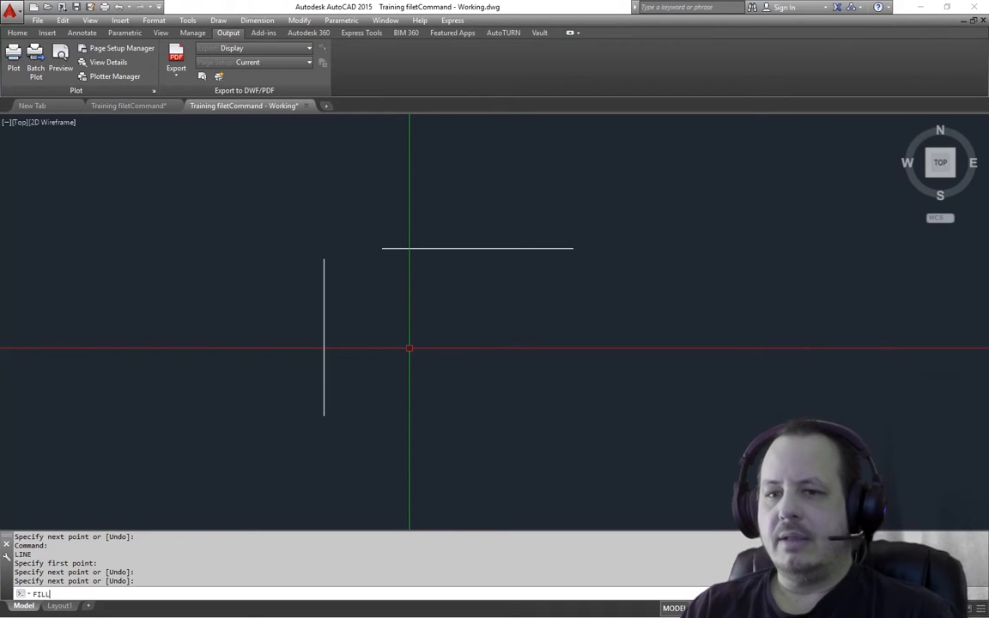
{"action": "type", "text": "ET"}
{"action": "key", "text": "Return"}
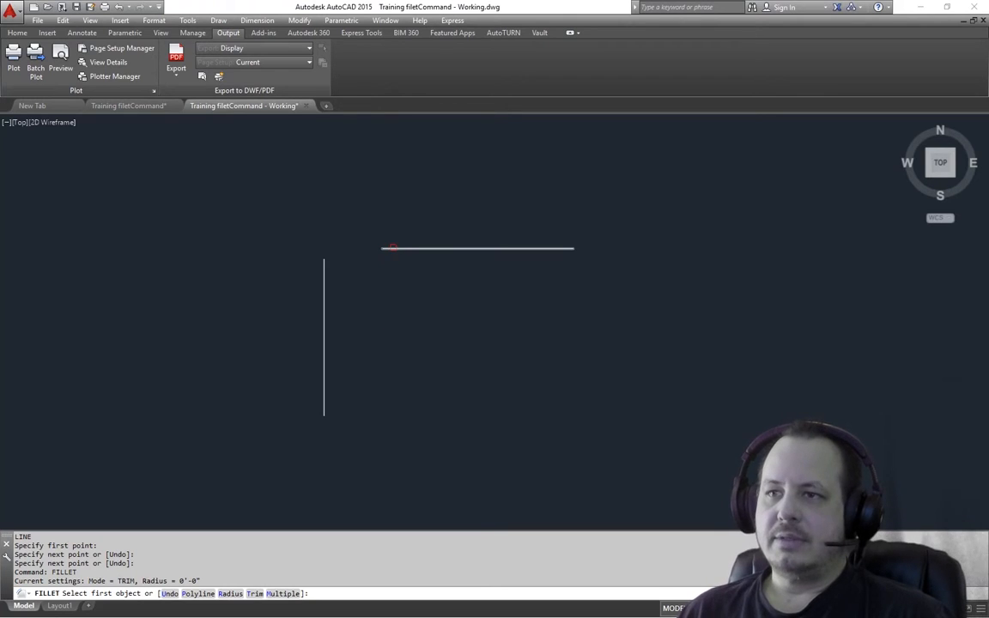
{"action": "left_click", "coordinate": [392, 248]}
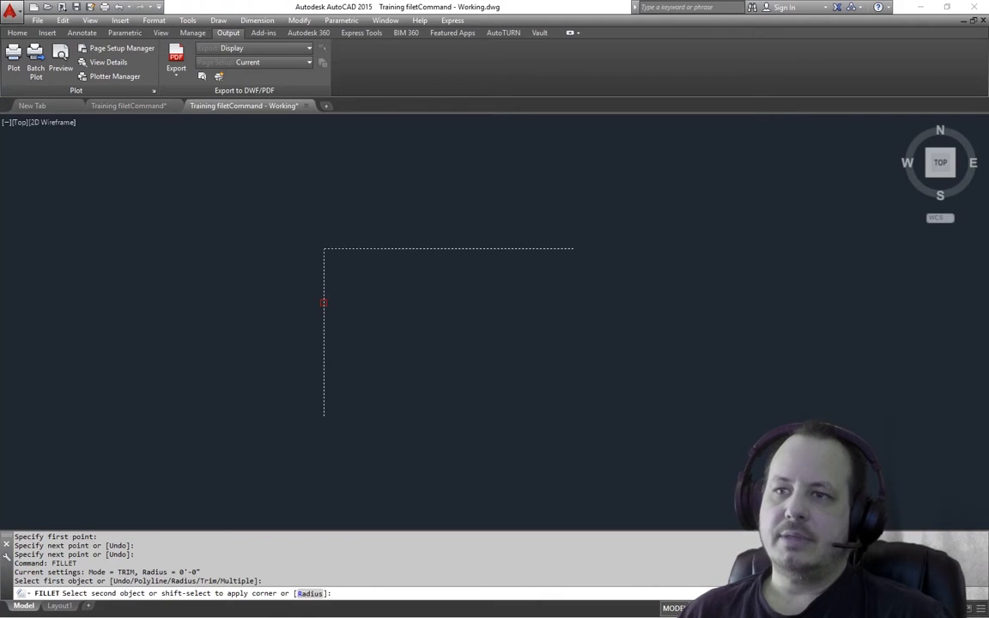
{"action": "left_click", "coordinate": [324, 302]}
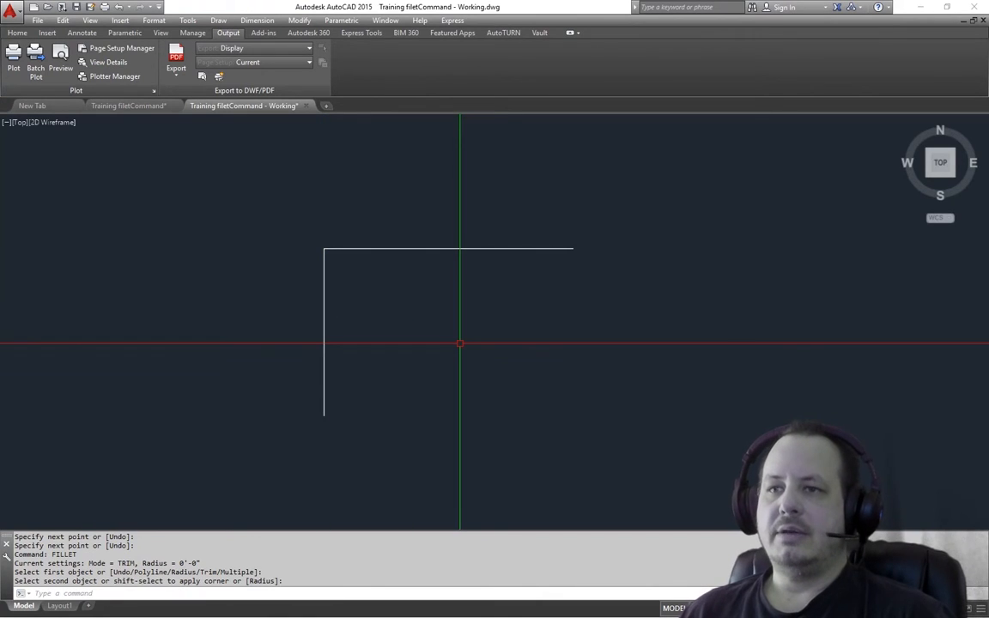
Step: Turn Ortho off and draw a long diagonal line crossing the horizontal line near its free end
{"action": "type", "text": "L"}
{"action": "key", "text": "Return"}
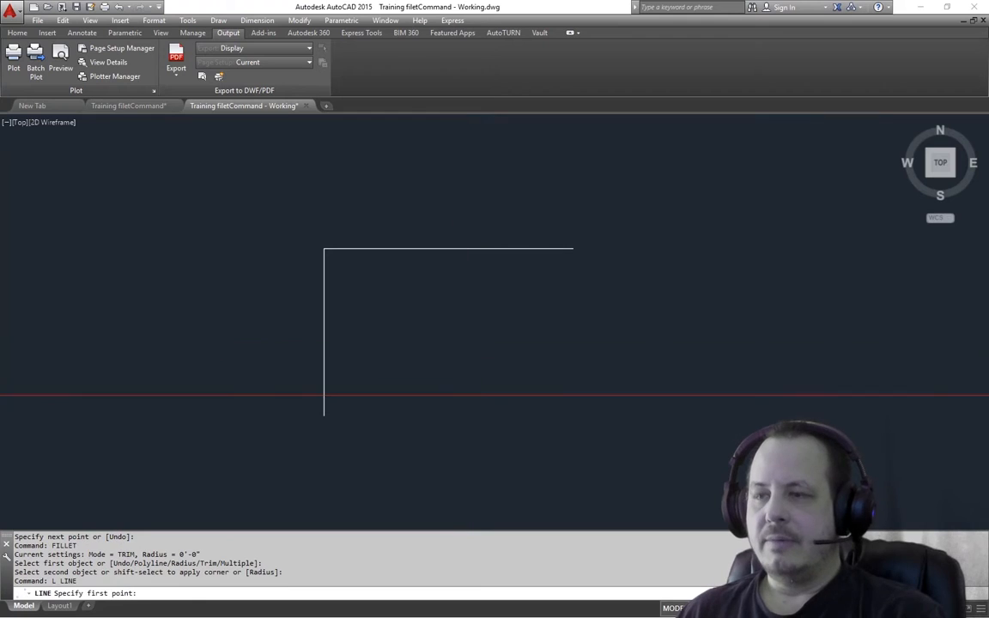
{"action": "left_click", "coordinate": [479, 442]}
{"action": "key", "text": "F8"}
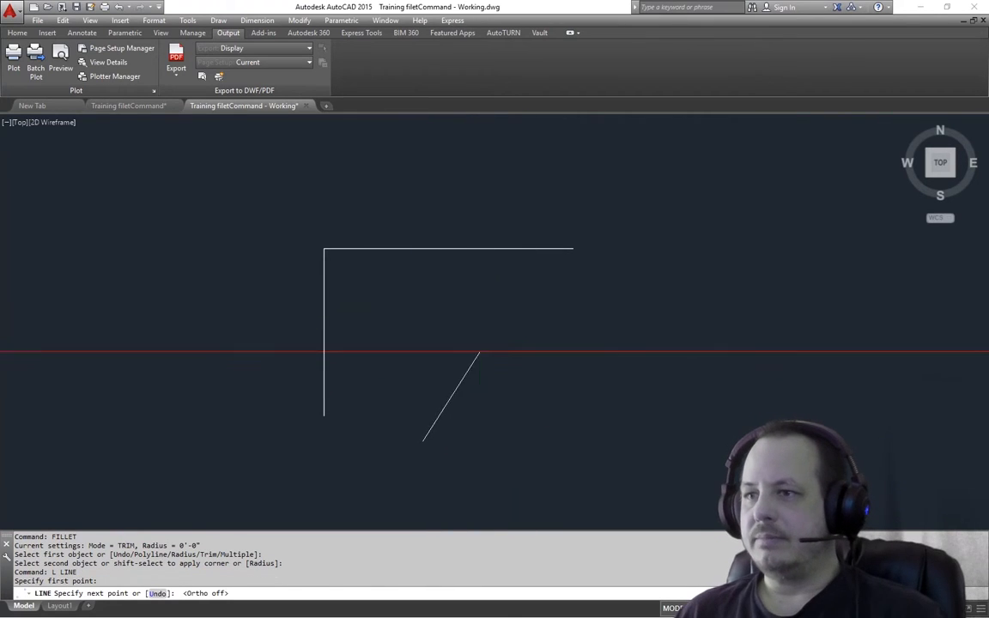
{"action": "left_click", "coordinate": [606, 162]}
{"action": "key", "text": "Return"}
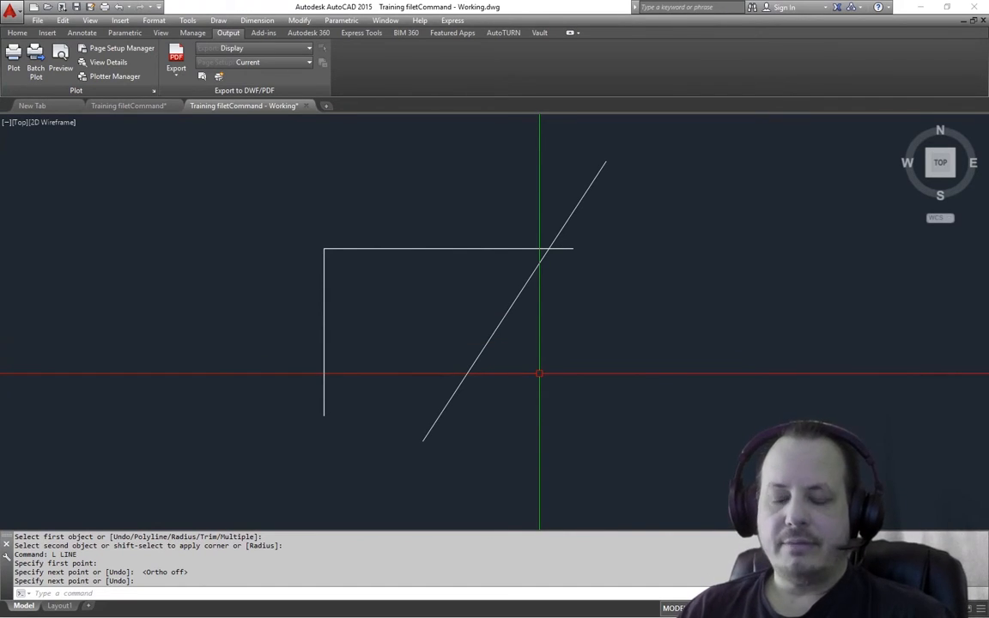
{"action": "key", "text": "Return"}
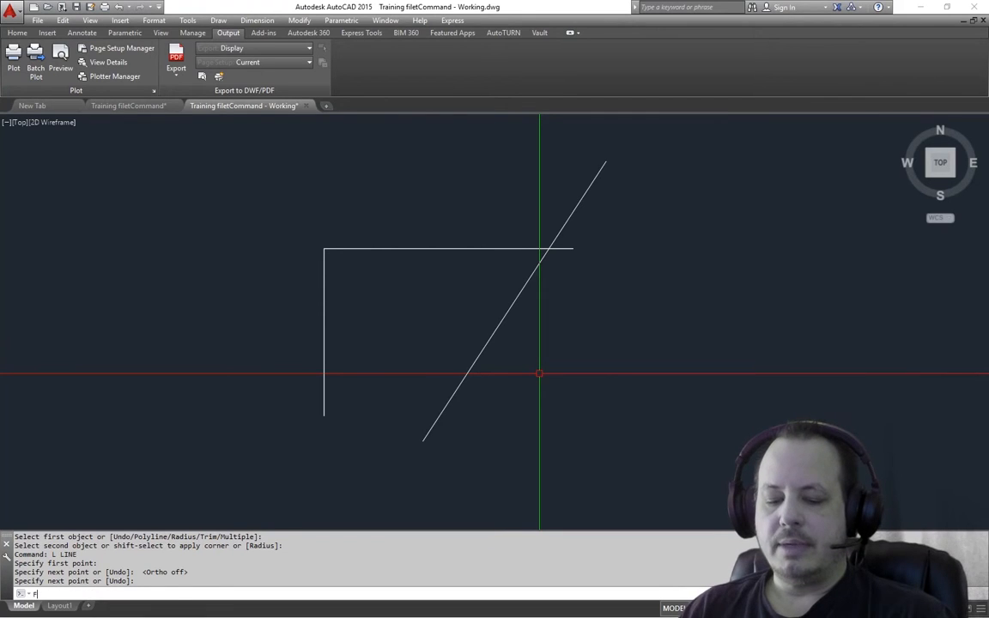
Step: Fillet the diagonal's lower part with the horizontal line's portion left of the crossing, and undo that fillet
{"action": "type", "text": "F"}
{"action": "key", "text": "Return"}
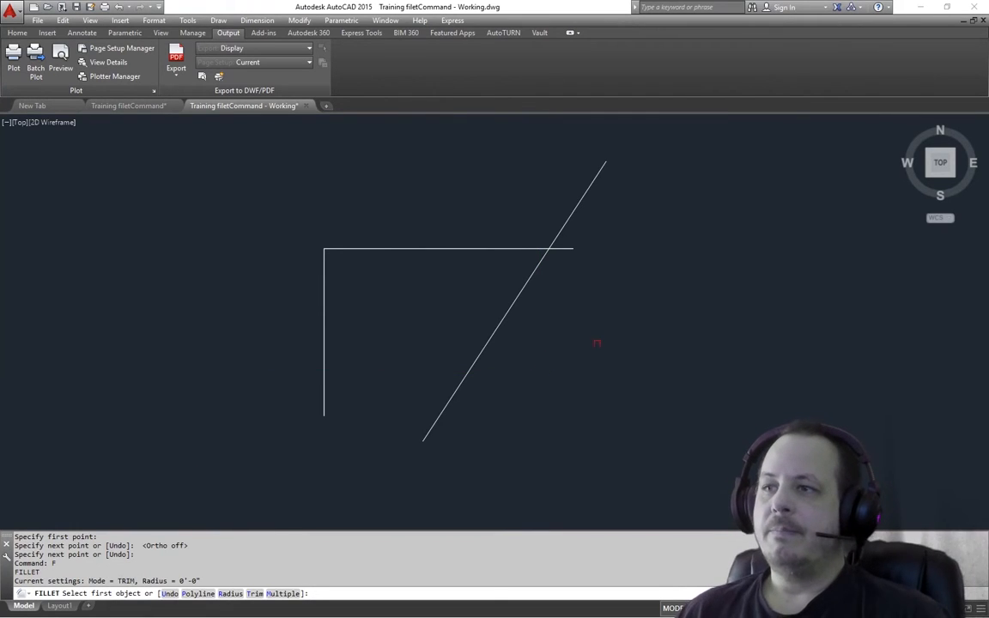
{"action": "left_click", "coordinate": [534, 272]}
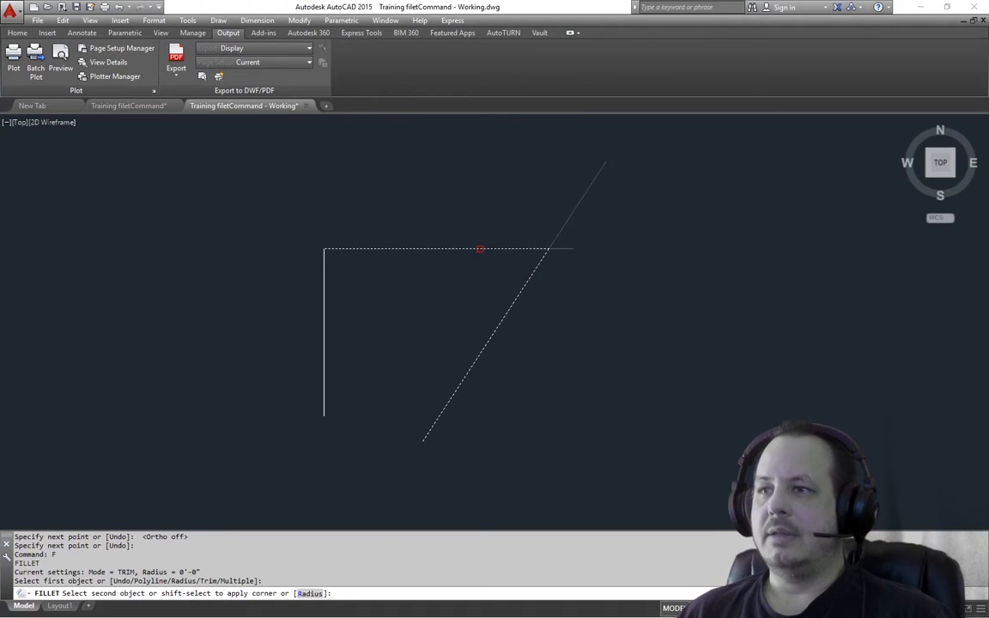
{"action": "left_click", "coordinate": [481, 249]}
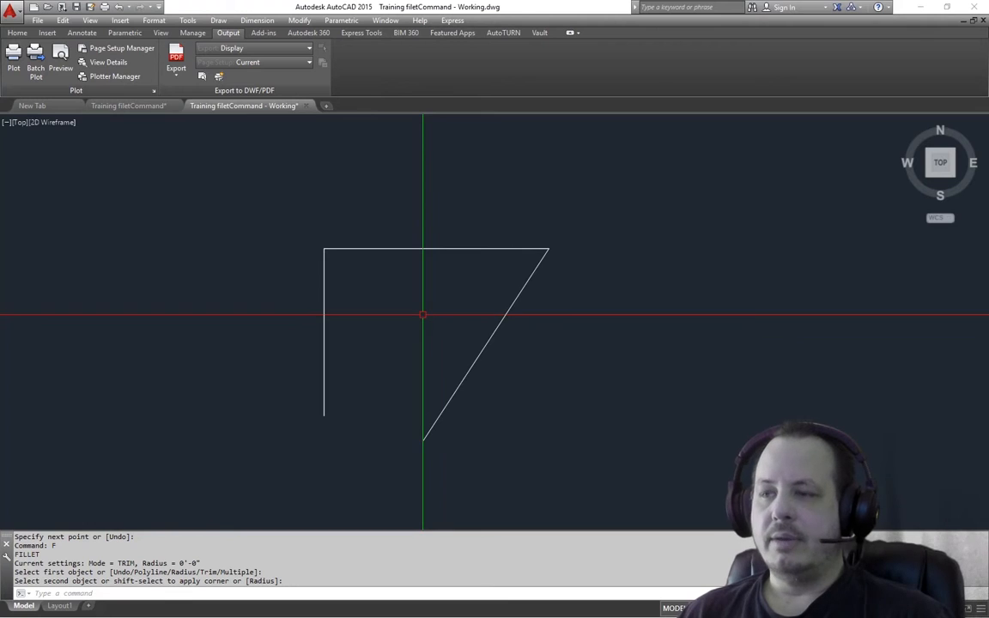
{"action": "type", "text": "u"}
{"action": "key", "text": "Return"}
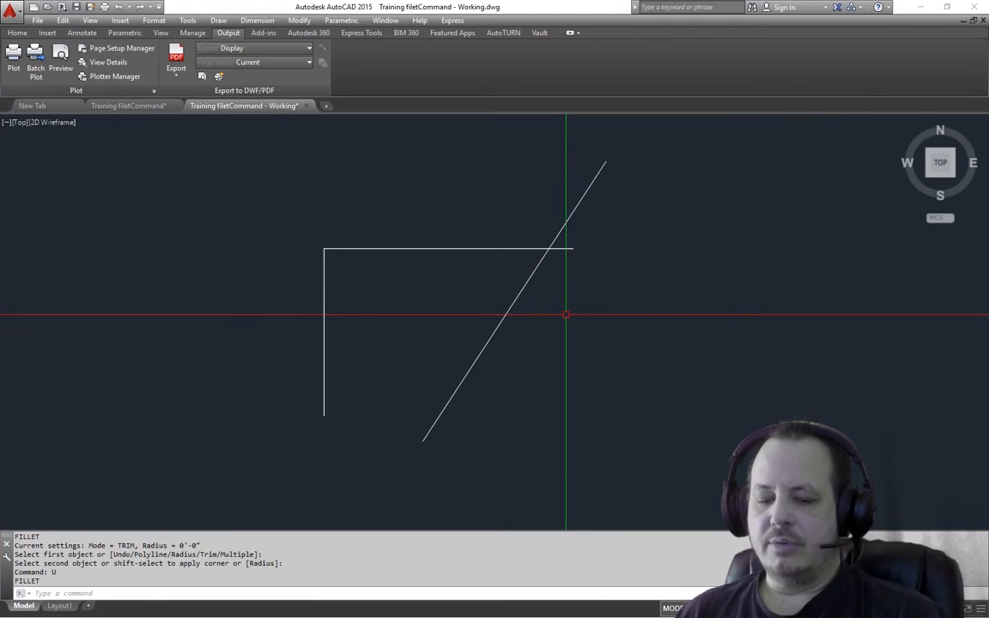
Step: Fillet the horizontal line's short right end with the diagonal's upper part, and undo that fillet
{"action": "type", "text": "f"}
{"action": "key", "text": "Return"}
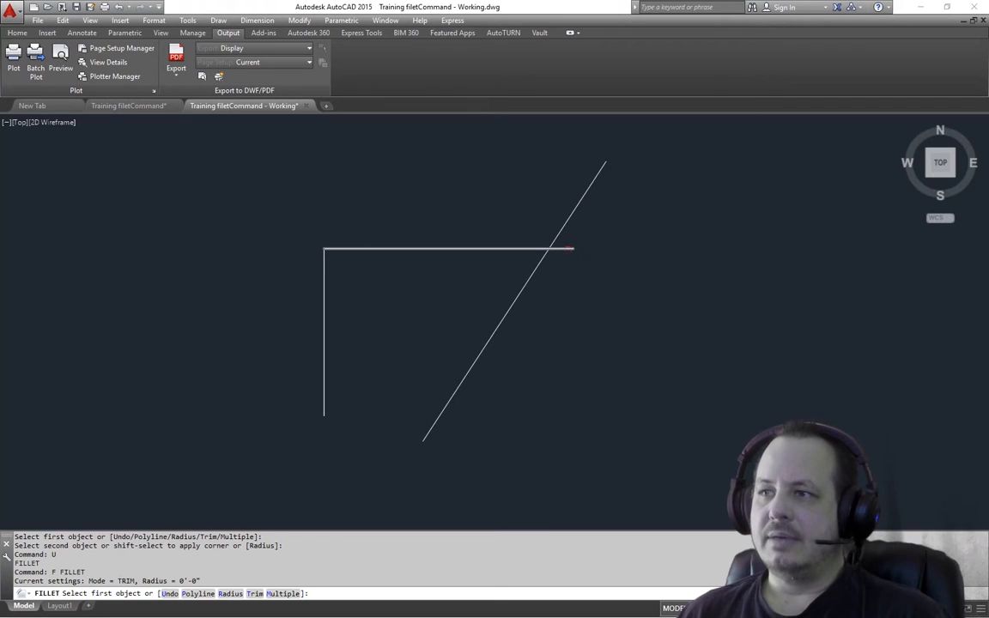
{"action": "left_click", "coordinate": [569, 249]}
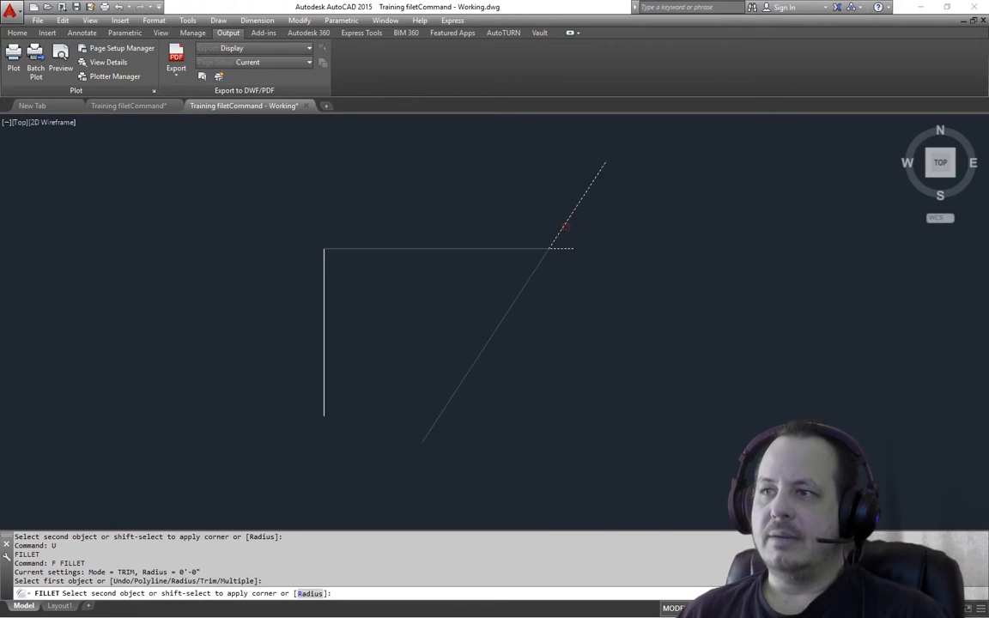
{"action": "left_click", "coordinate": [565, 230]}
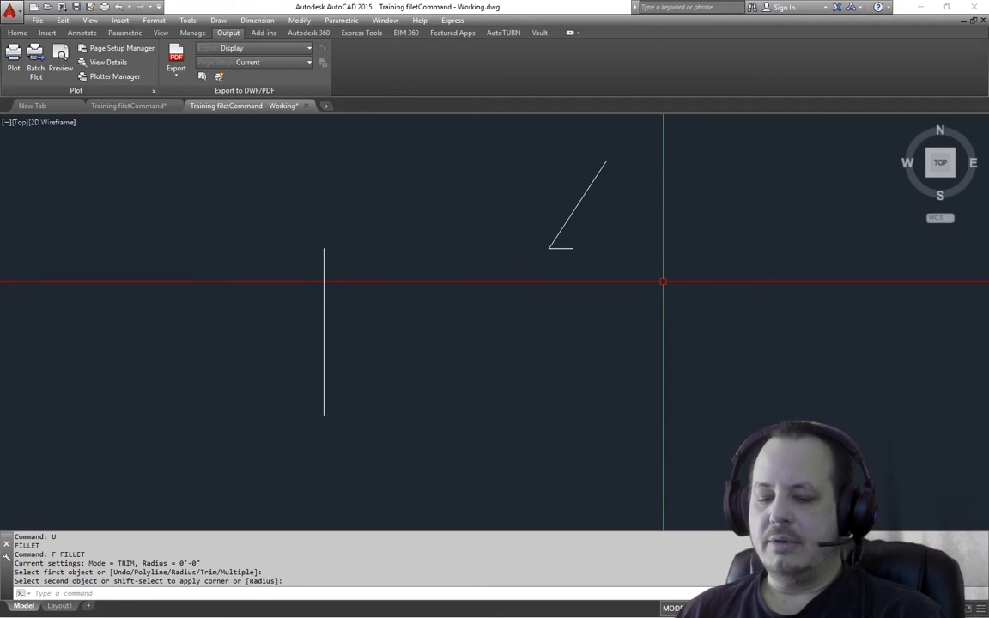
{"action": "type", "text": "u"}
{"action": "key", "text": "Return"}
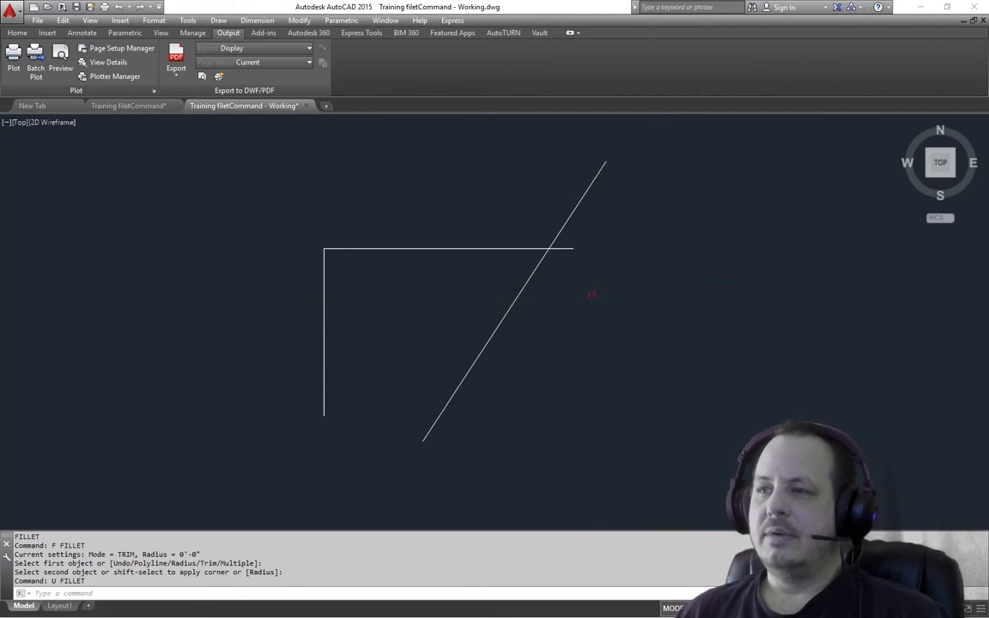
Step: Undo the long diagonal line and regenerate the model
{"action": "type", "text": "u"}
{"action": "key", "text": "Return"}
{"action": "key", "text": "Escape"}
{"action": "key", "text": "Escape"}
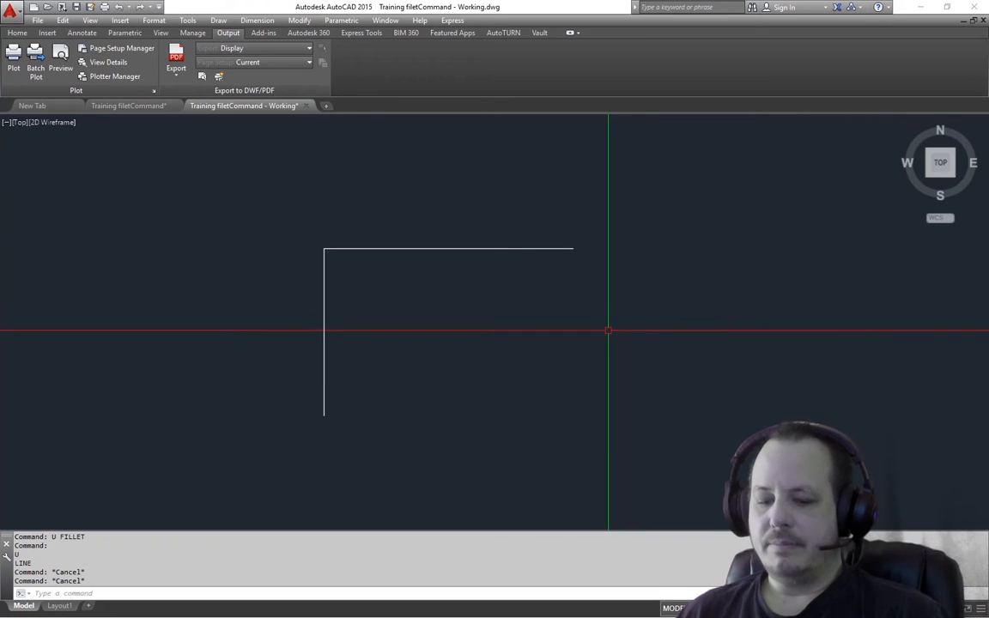
{"action": "type", "text": "rg"}
{"action": "key", "text": "Return"}
{"action": "key", "text": "Escape"}
{"action": "key", "text": "Escape"}
Step: Draw a shorter diagonal line with Ortho off, crossing the horizontal line near its free end
{"action": "type", "text": "l"}
{"action": "key", "text": "Return"}
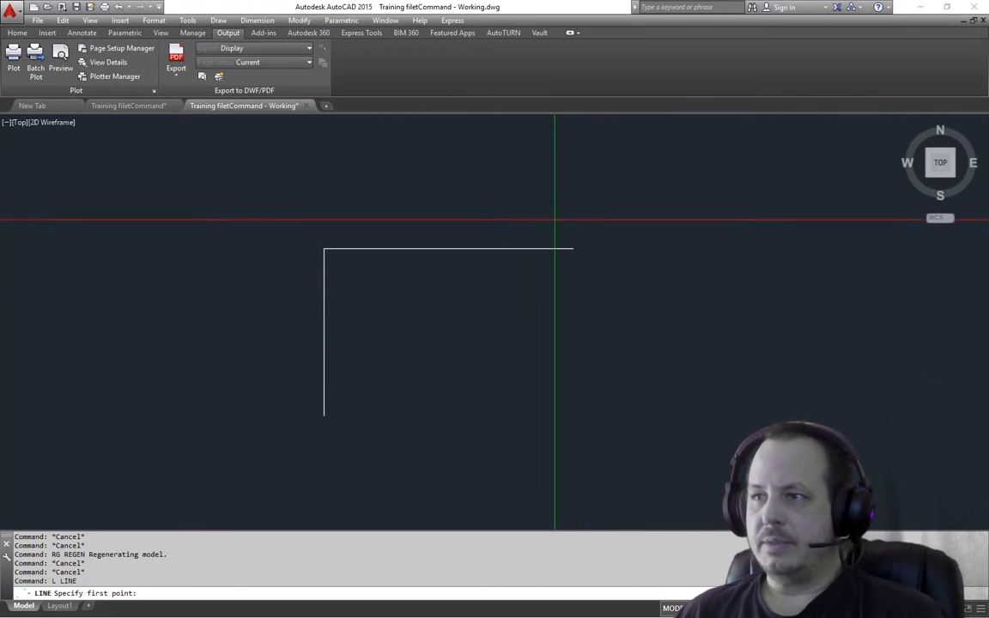
{"action": "left_click", "coordinate": [553, 221]}
{"action": "key", "text": "F8"}
{"action": "left_click", "coordinate": [454, 406]}
{"action": "key", "text": "Escape"}
{"action": "key", "text": "Escape"}
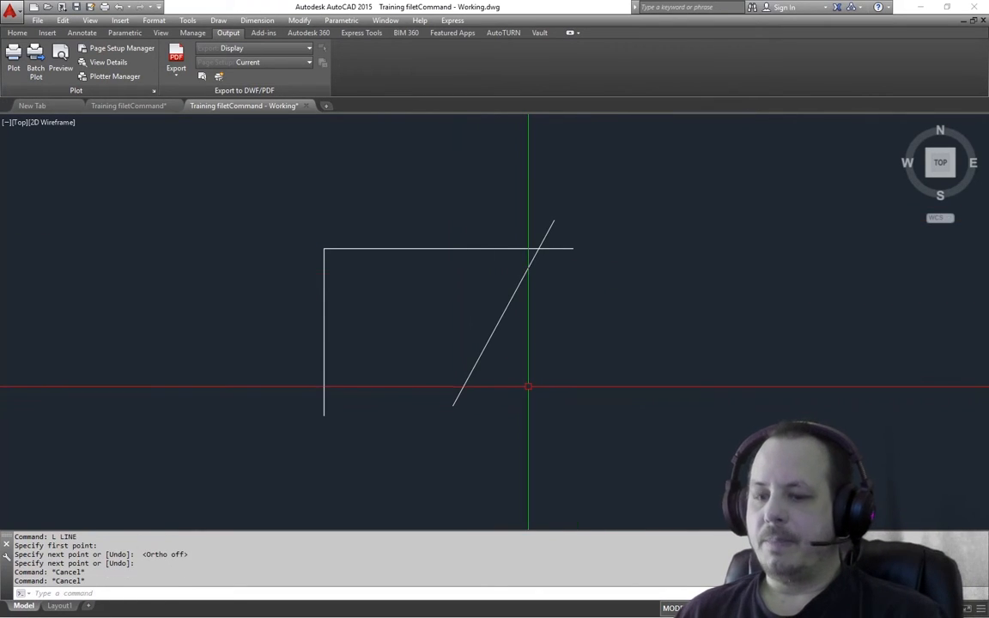
Step: Fillet the horizontal line's portion left of the crossing with the diagonal's upper end, and undo that fillet
{"action": "type", "text": "f"}
{"action": "key", "text": "Return"}
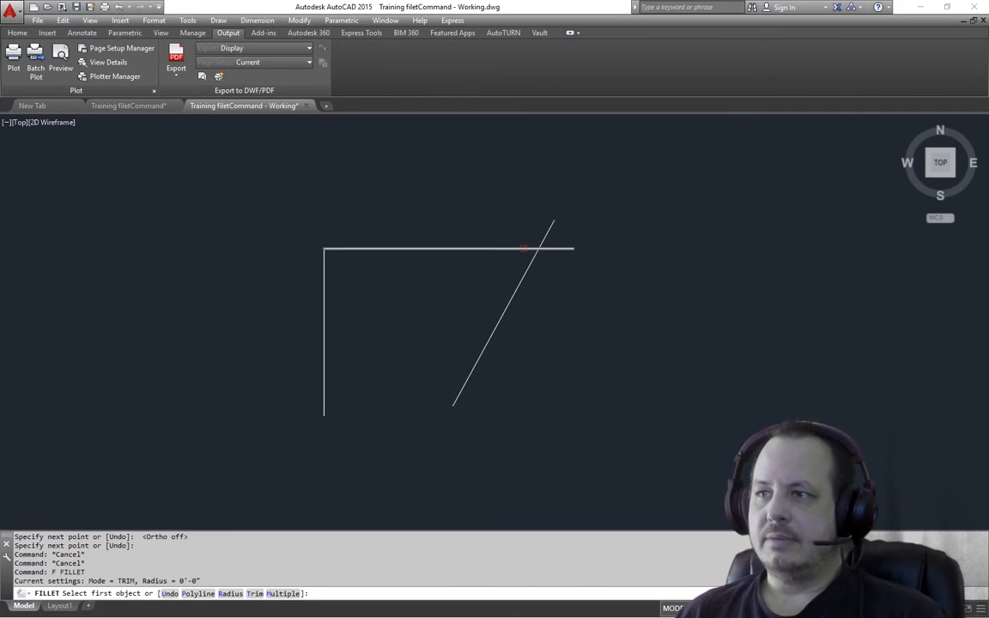
{"action": "left_click", "coordinate": [523, 249]}
{"action": "left_click", "coordinate": [548, 228]}
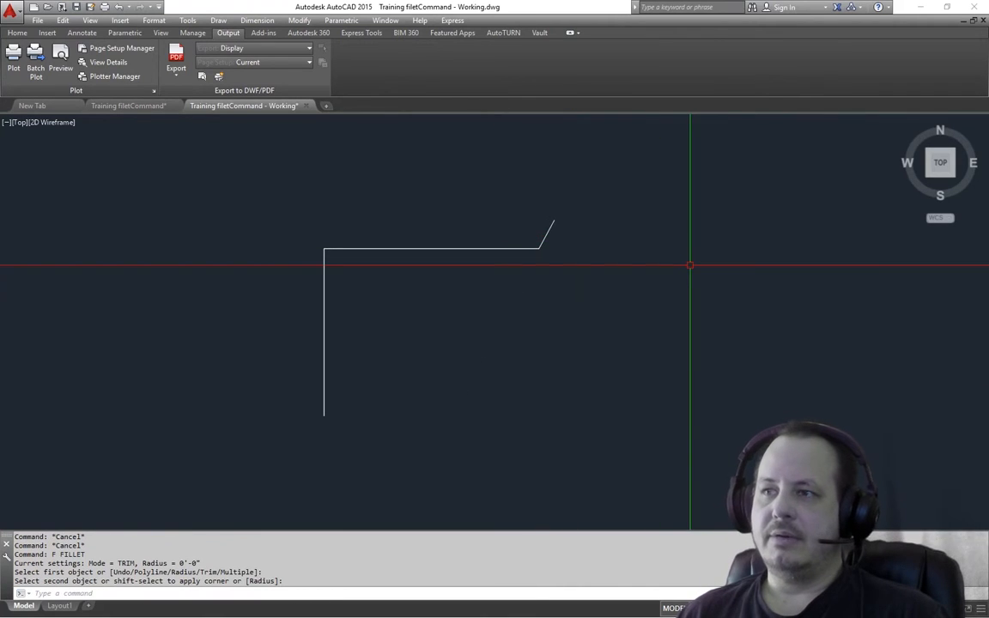
{"action": "type", "text": "u"}
{"action": "key", "text": "Return"}
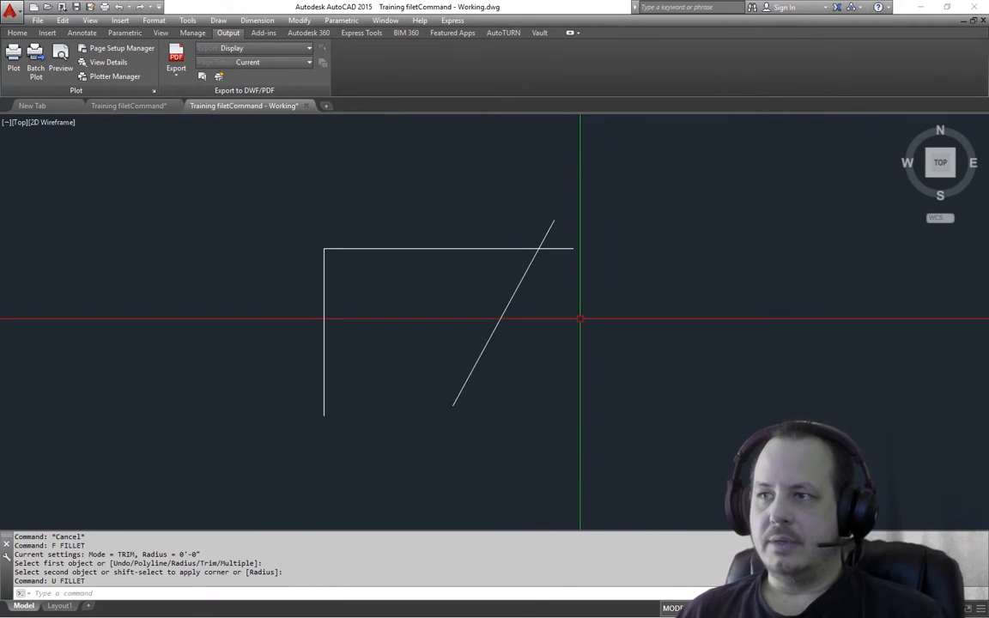
Step: Fillet the diagonal's lower part with the horizontal line's short right end
{"action": "type", "text": "f"}
{"action": "key", "text": "Return"}
{"action": "left_click", "coordinate": [541, 259]}
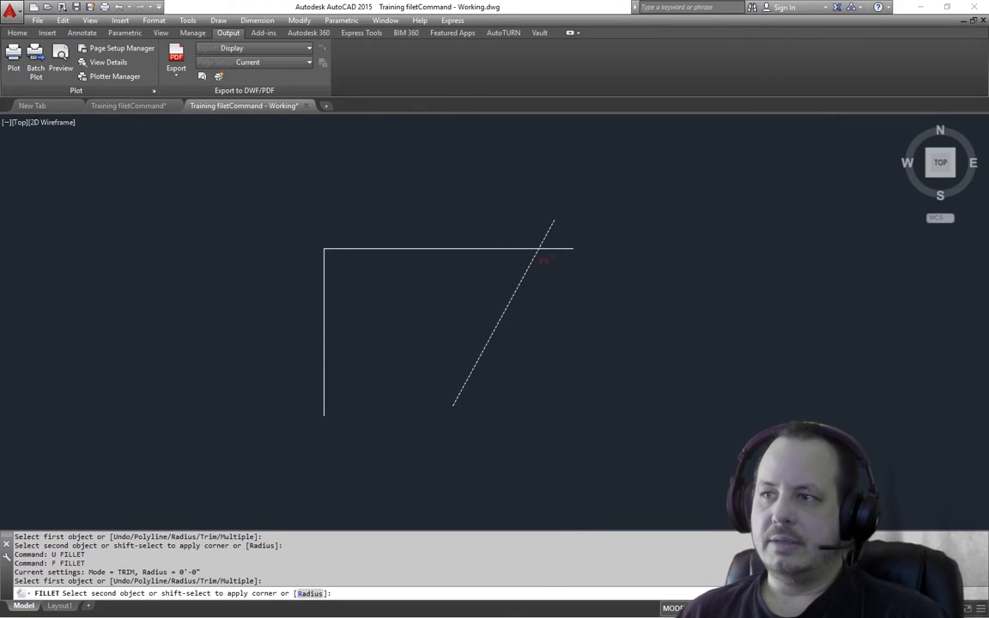
{"action": "left_click", "coordinate": [560, 248]}
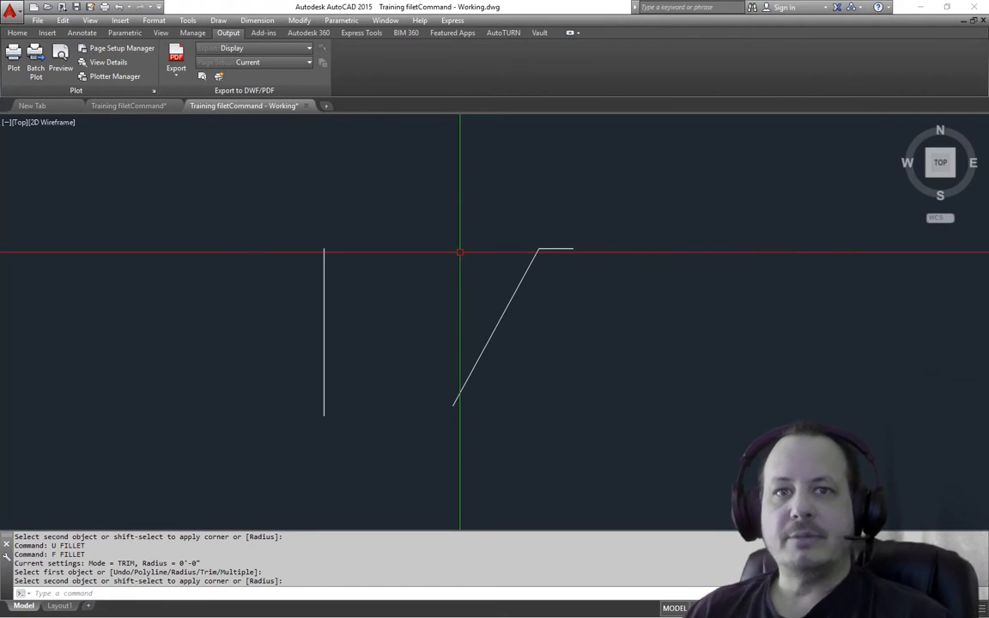
Step: Erase all three practice lines and switch to the Training filetCommand drawing with the house elevation
{"action": "left_click", "coordinate": [622, 192]}
{"action": "left_click", "coordinate": [276, 343]}
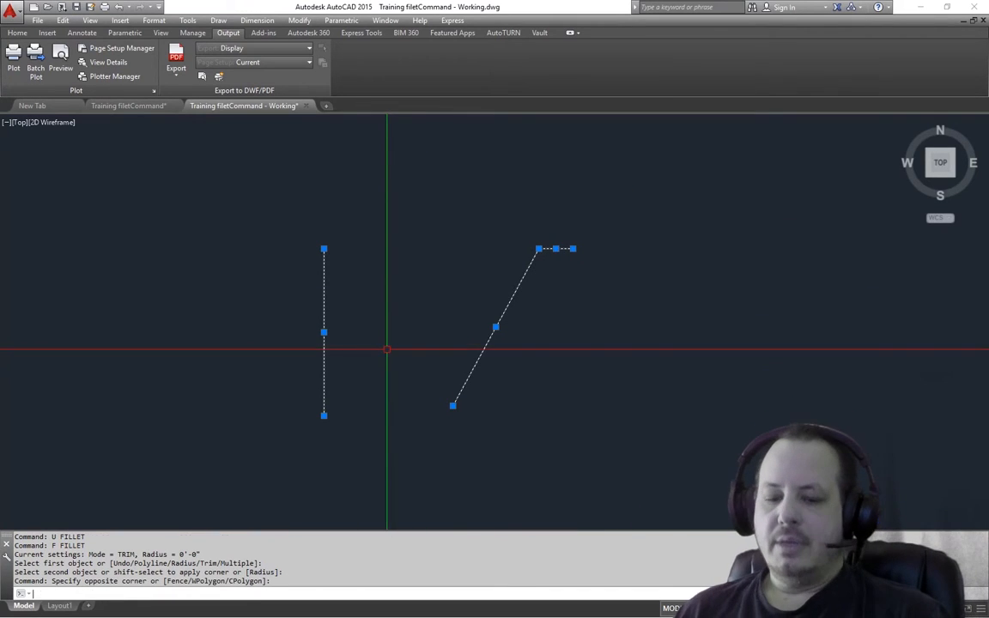
{"action": "key", "text": "Delete"}
{"action": "left_click", "coordinate": [137, 106]}
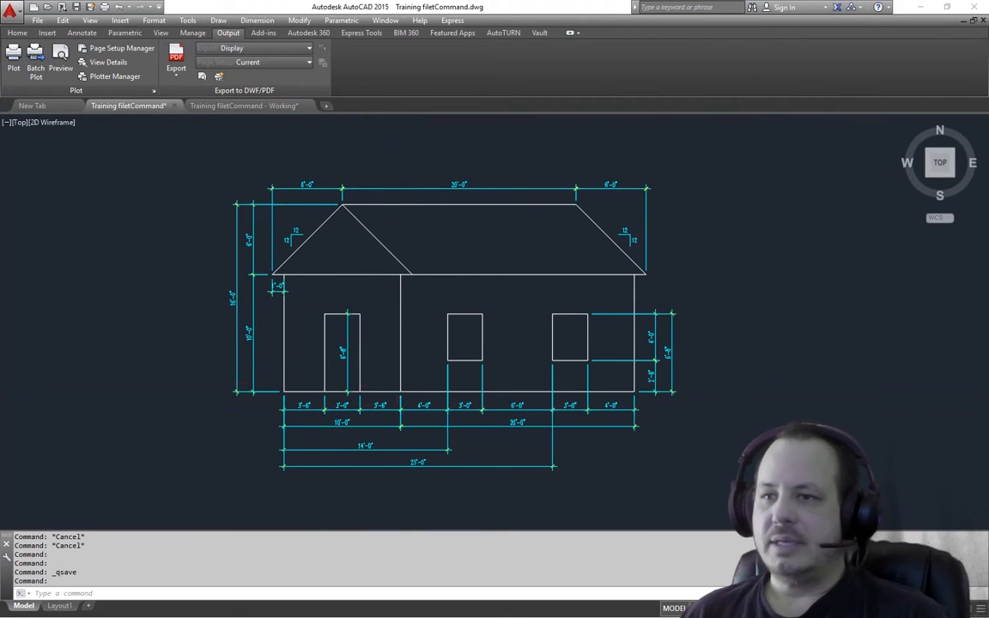
Step: Switch to the Training filetCommand - Working drawing and draw a long horizontal base line with Ortho on
{"action": "left_click", "coordinate": [260, 105]}
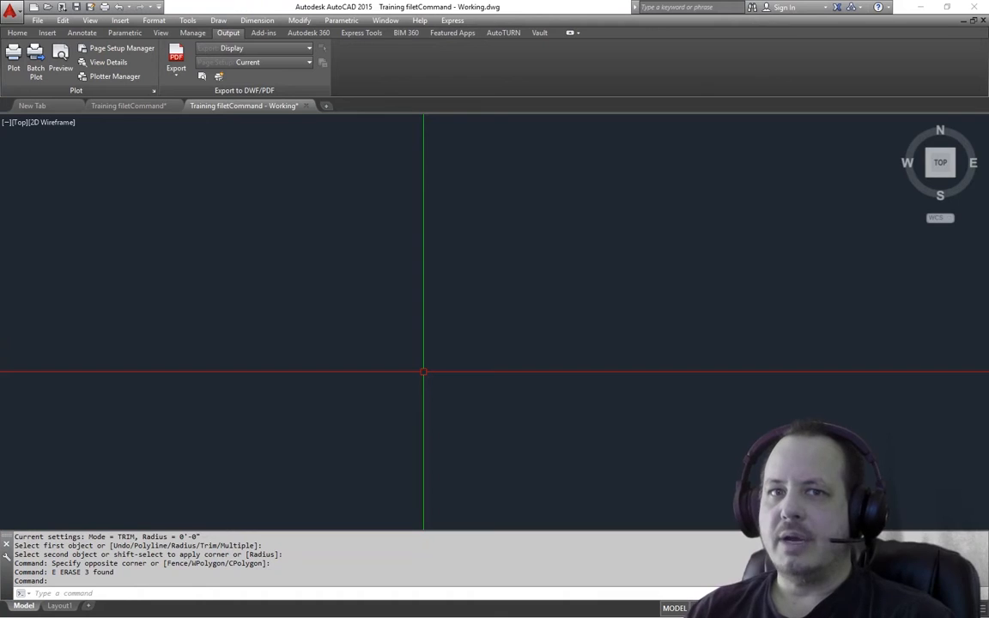
{"action": "type", "text": "l"}
{"action": "key", "text": "Return"}
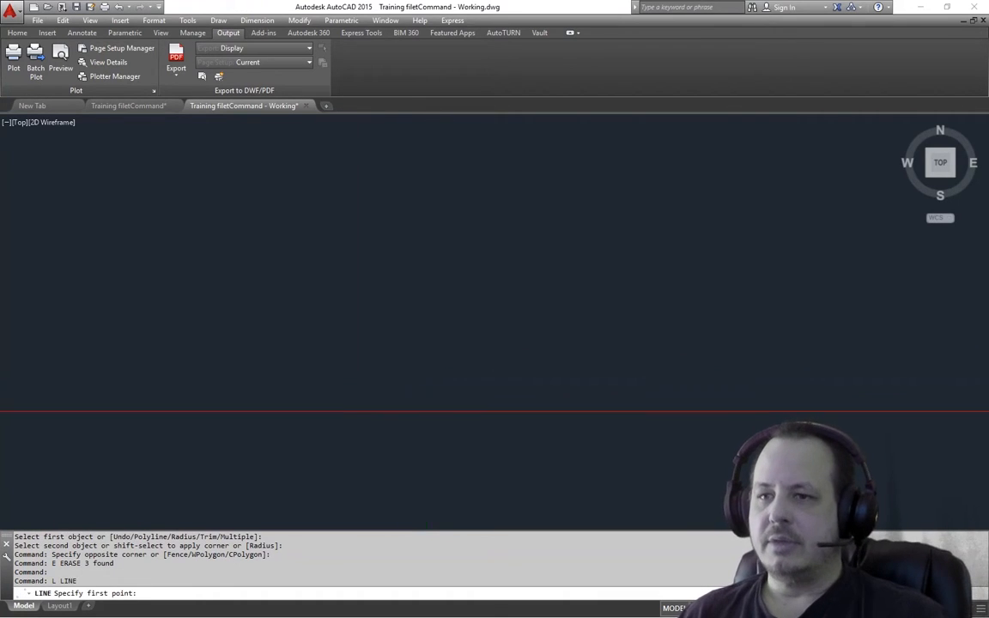
{"action": "left_click", "coordinate": [221, 372]}
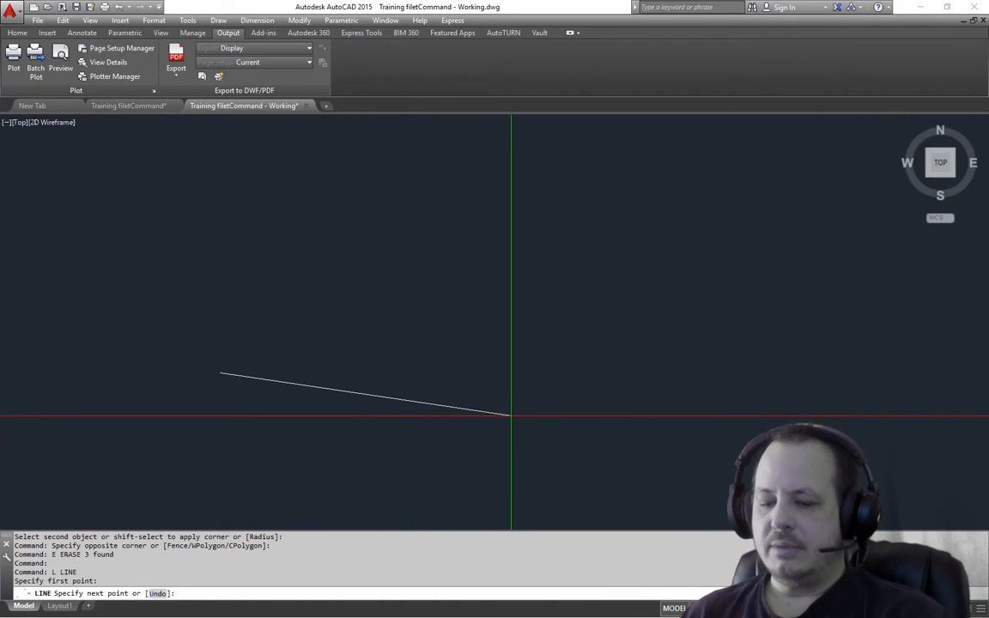
{"action": "key", "text": "F8"}
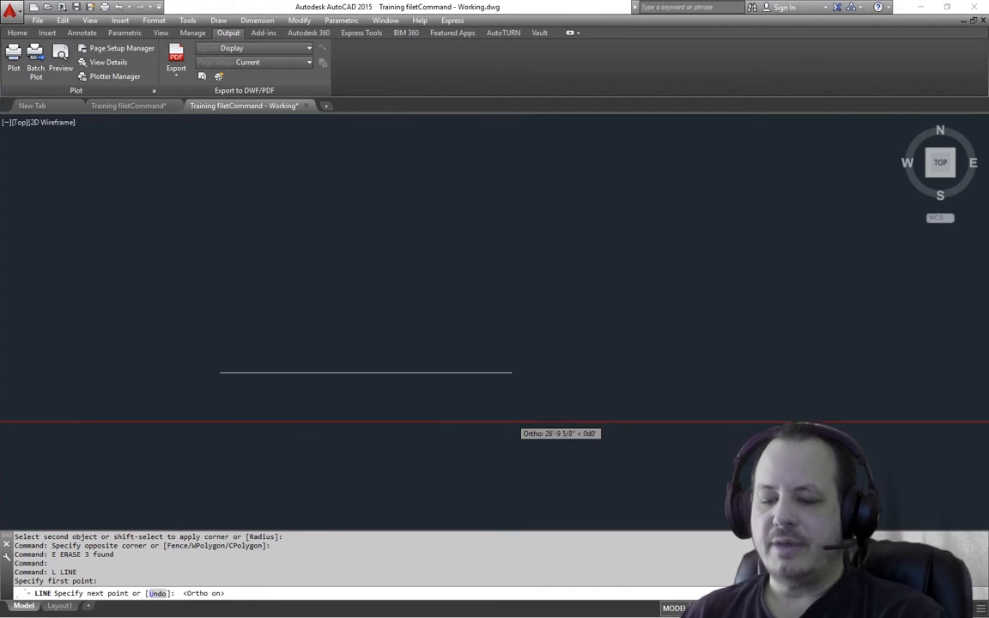
{"action": "key", "text": "Return"}
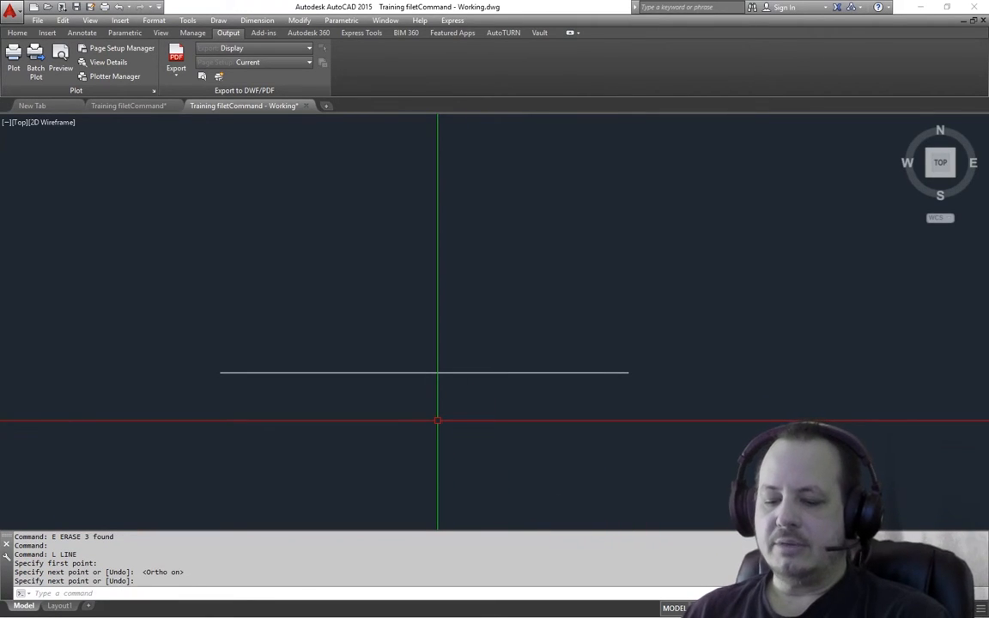
Step: Offset the horizontal base line 10' upward
{"action": "key", "text": "Return"}
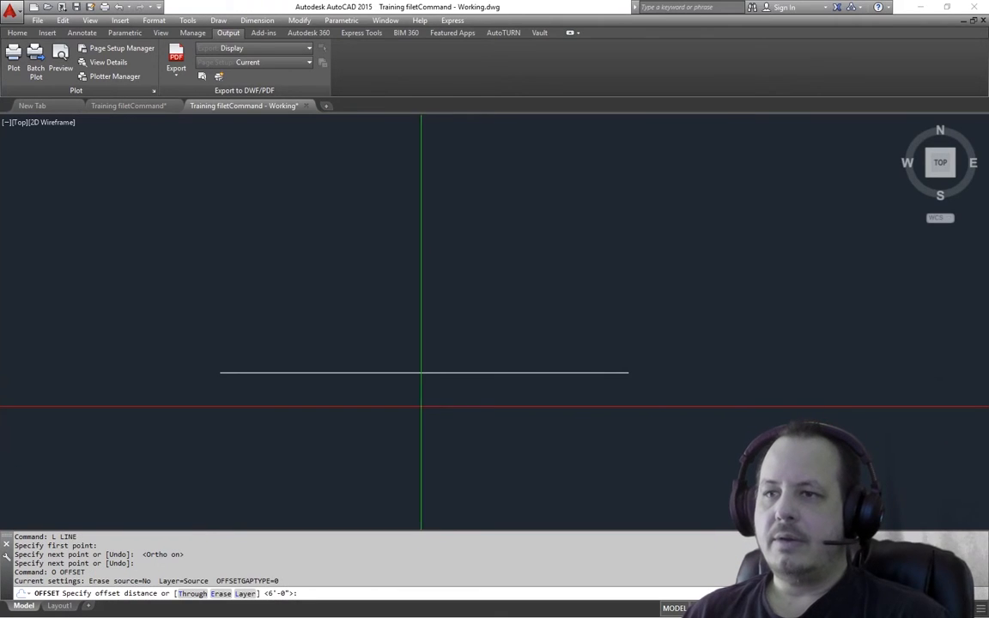
{"action": "type", "text": "10'"}
{"action": "key", "text": "Return"}
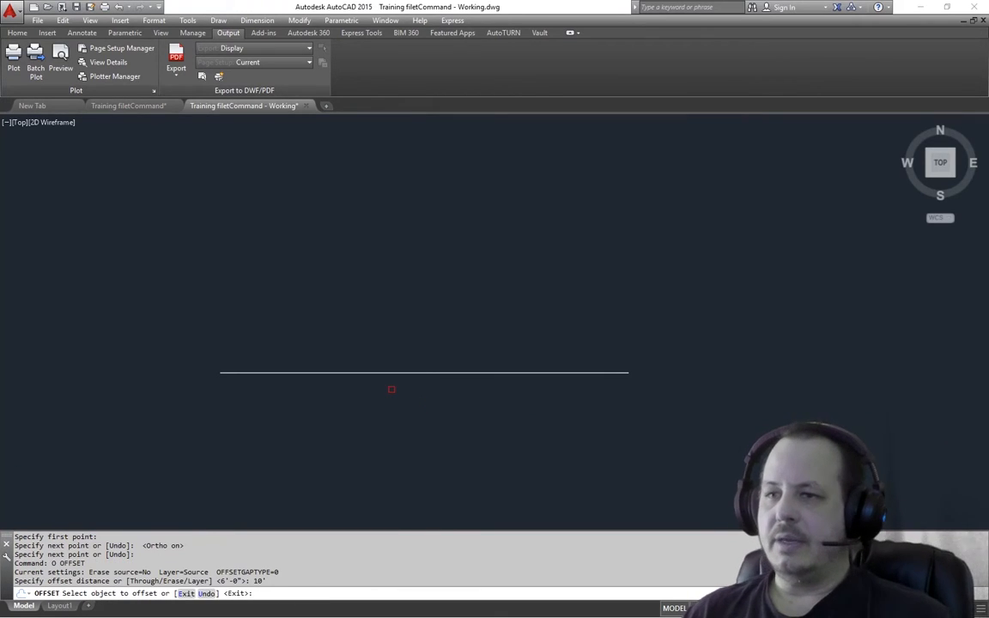
{"action": "left_click", "coordinate": [379, 372]}
{"action": "left_click", "coordinate": [395, 303]}
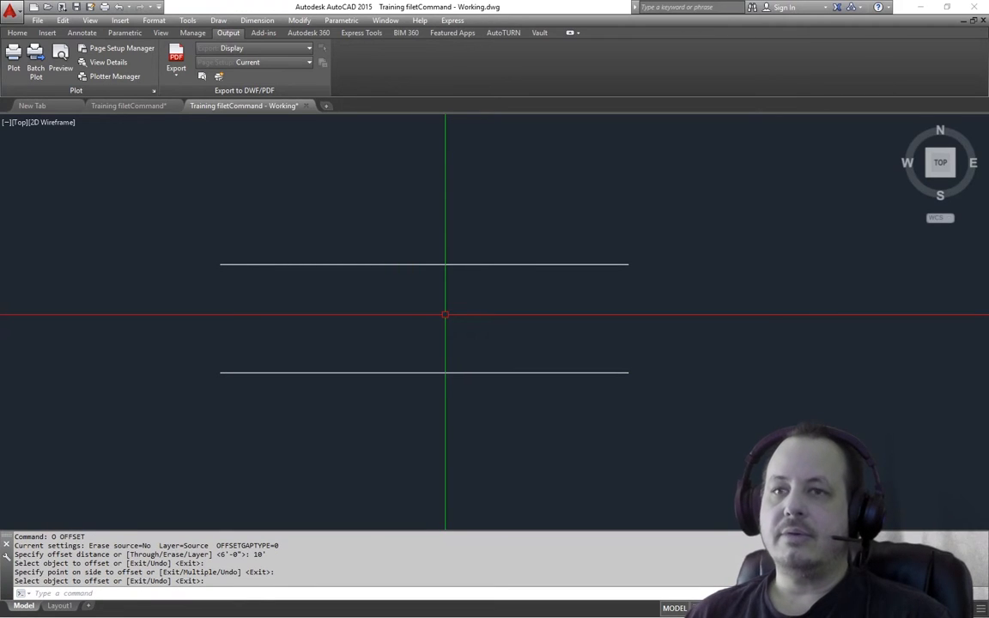
{"action": "key", "text": "Return"}
Step: Draw a vertical line crossing both horizontal lines near their left ends, overshooting them above and below
{"action": "type", "text": "l"}
{"action": "key", "text": "Return"}
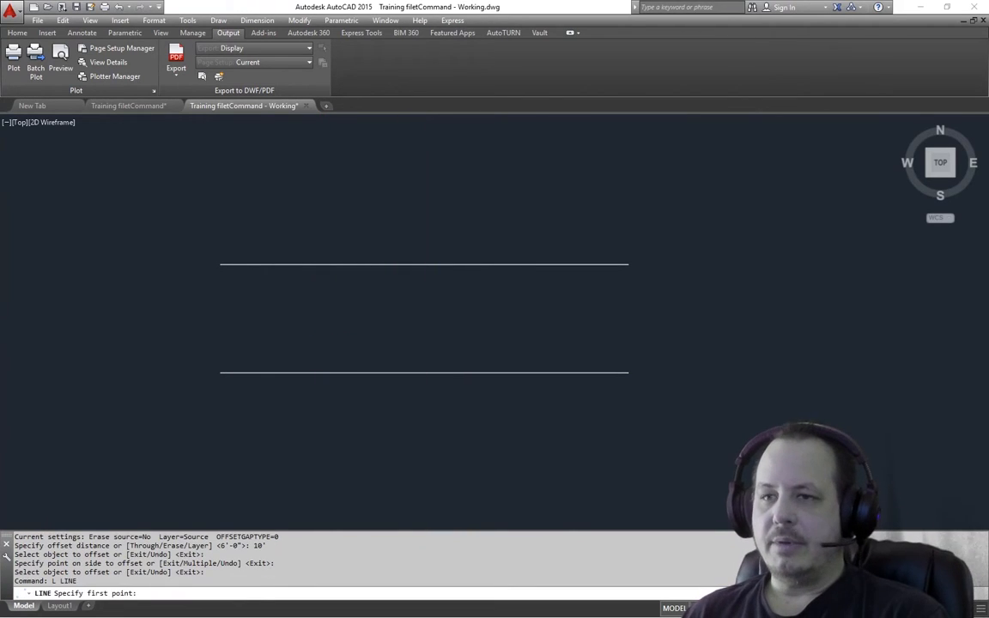
{"action": "left_click", "coordinate": [258, 414]}
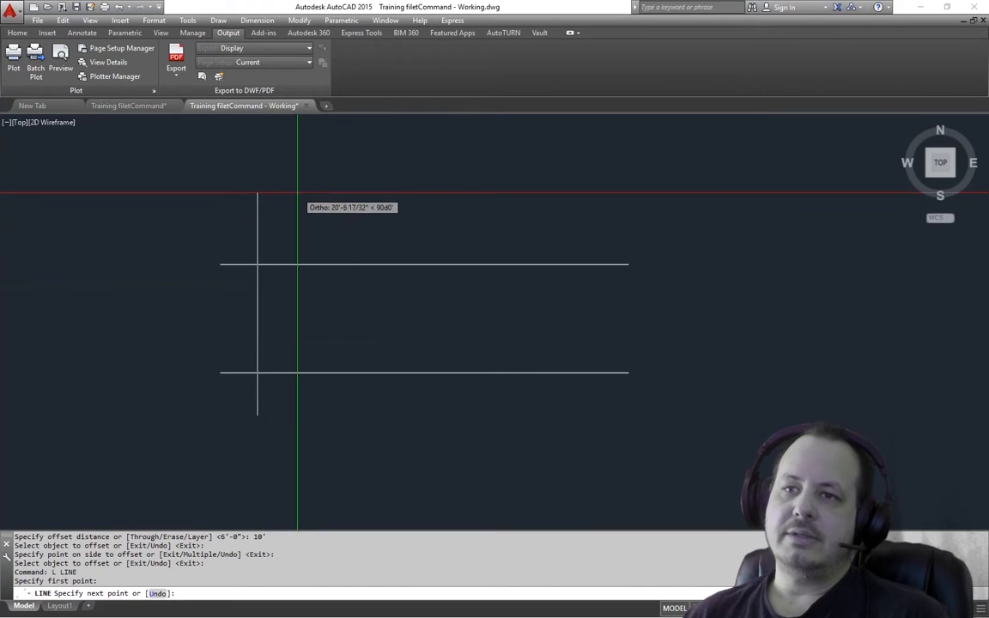
{"action": "left_click", "coordinate": [258, 221]}
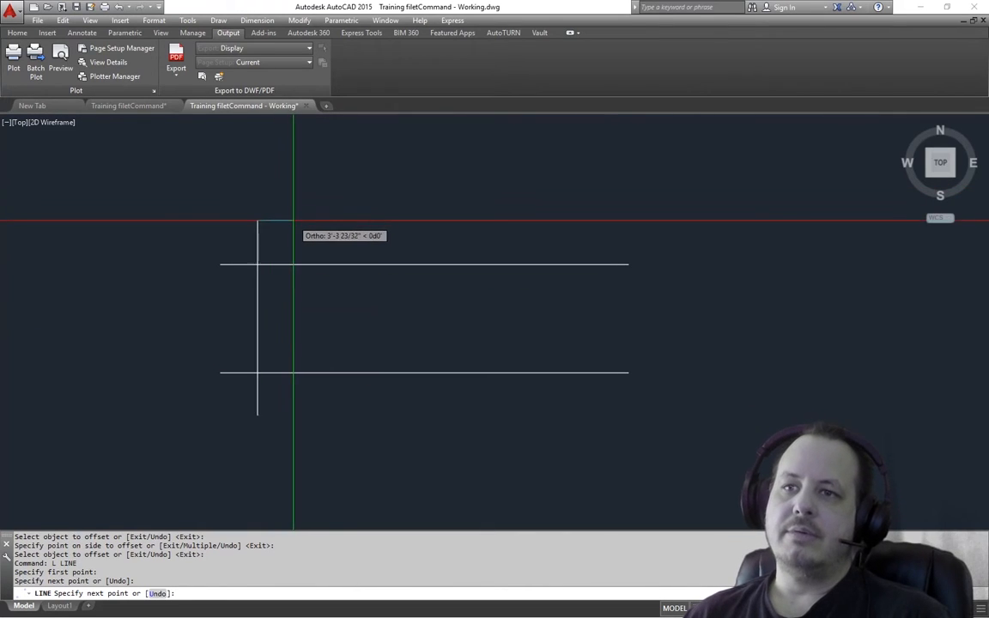
{"action": "key", "text": "Return"}
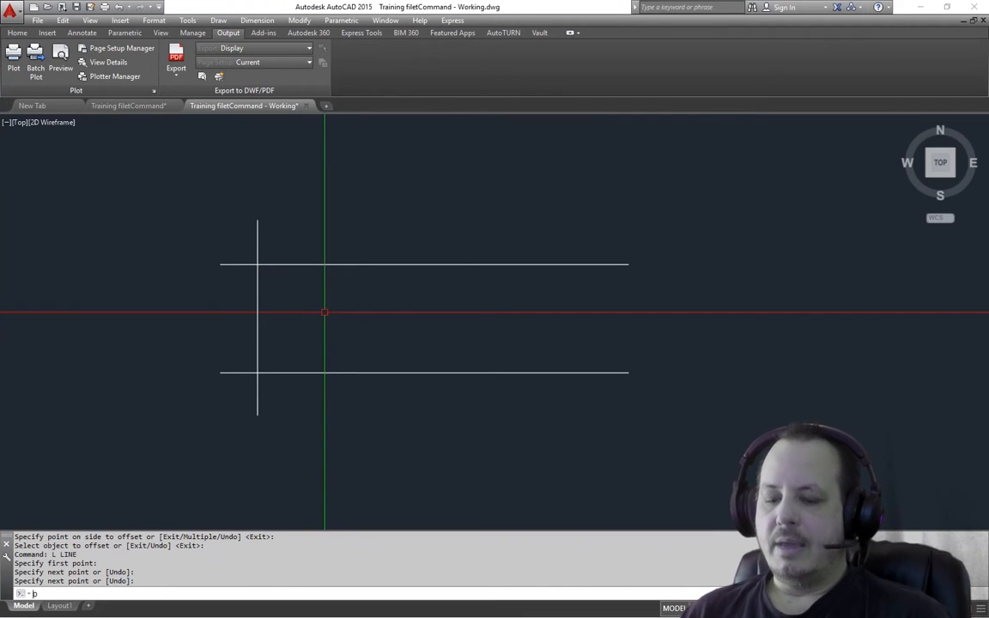
Step: Offset the vertical line 10' to the right
{"action": "type", "text": "o"}
{"action": "key", "text": "Return"}
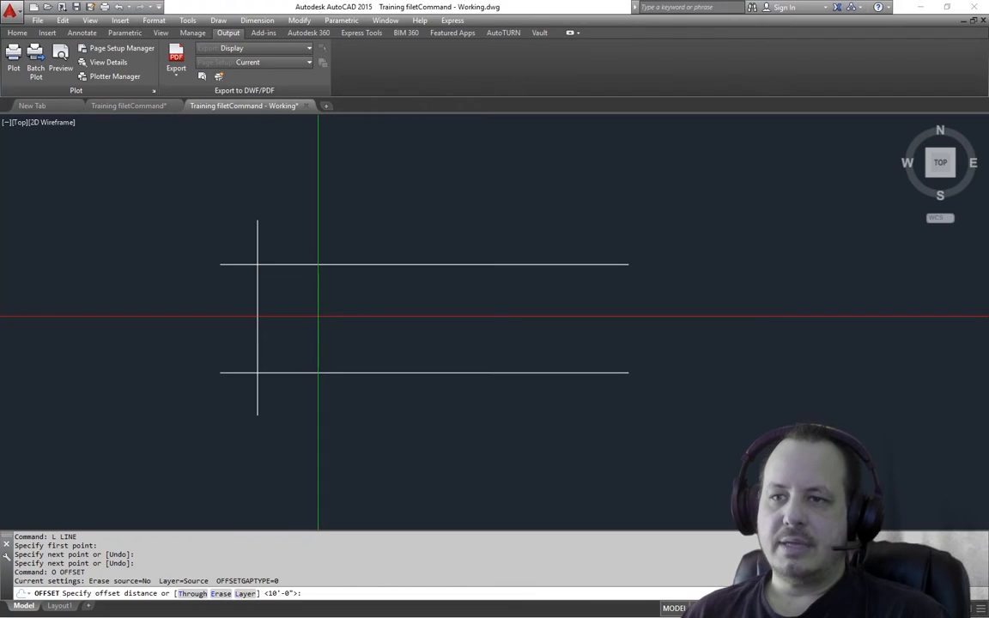
{"action": "key", "text": "Return"}
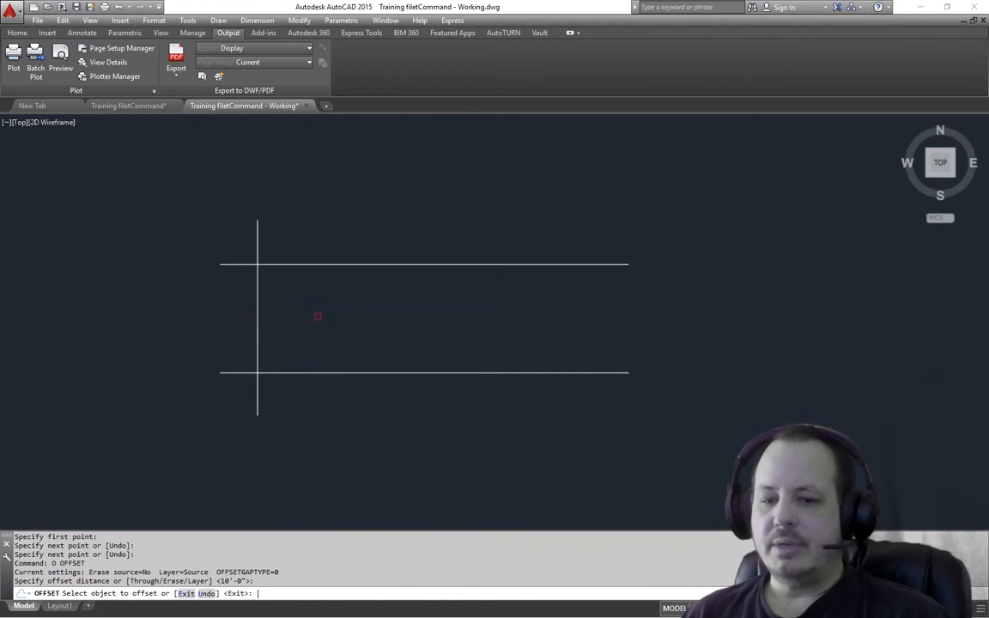
{"action": "left_click", "coordinate": [258, 307]}
{"action": "left_click", "coordinate": [313, 305]}
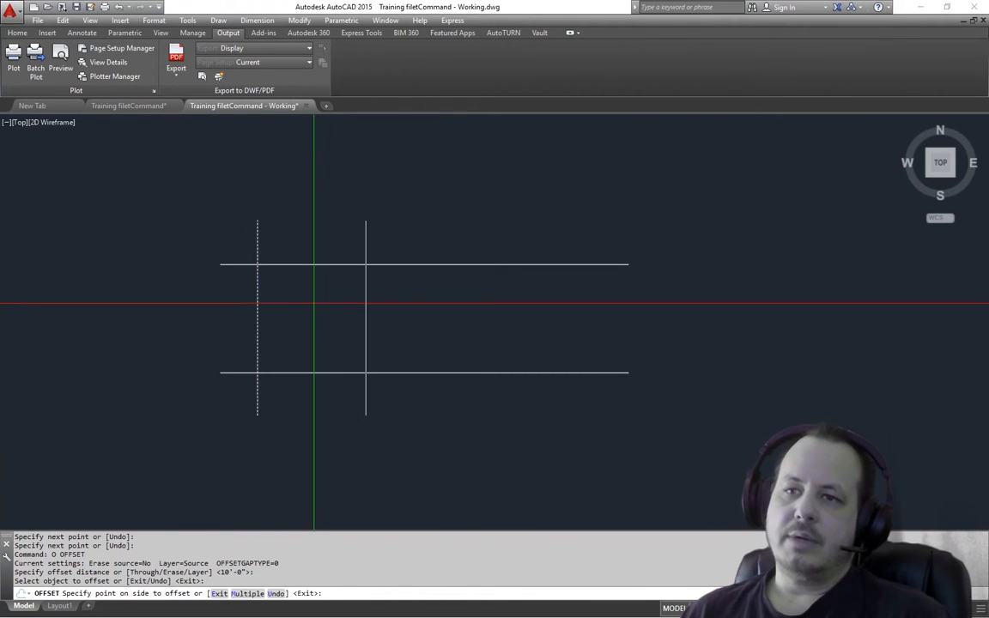
{"action": "key", "text": "Return"}
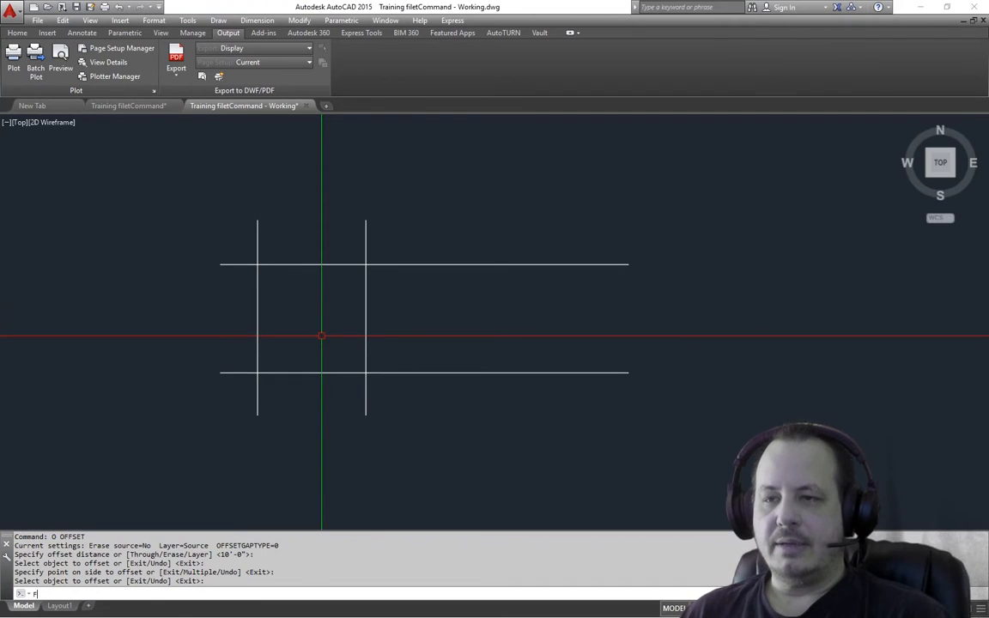
Step: Fillet the left vertical line with the upper and lower horizontal lines to form two sharp left corners
{"action": "type", "text": "F"}
{"action": "key", "text": "Return"}
{"action": "left_click", "coordinate": [270, 264]}
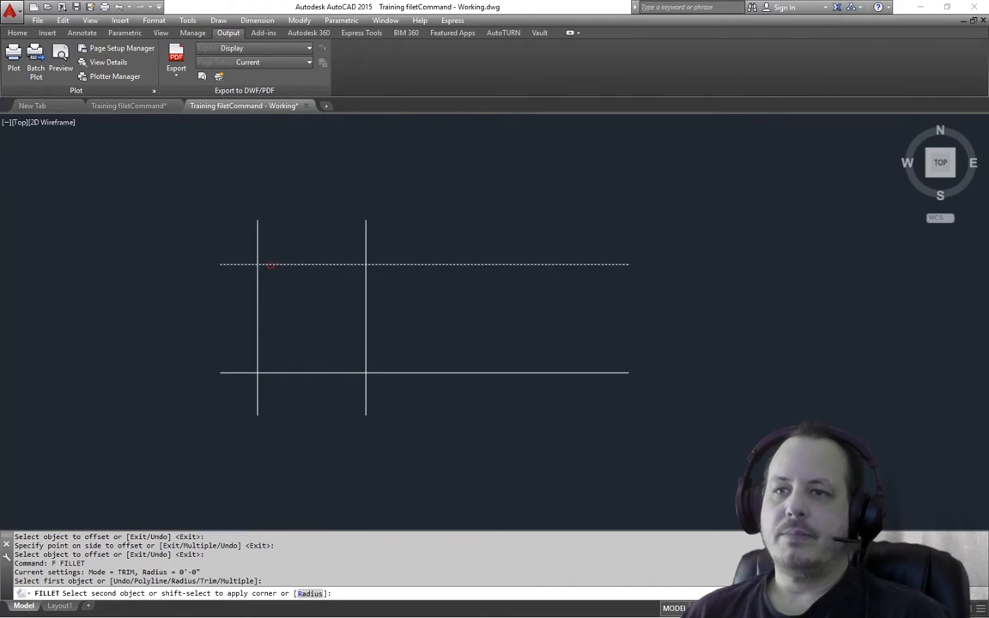
{"action": "left_click", "coordinate": [258, 291]}
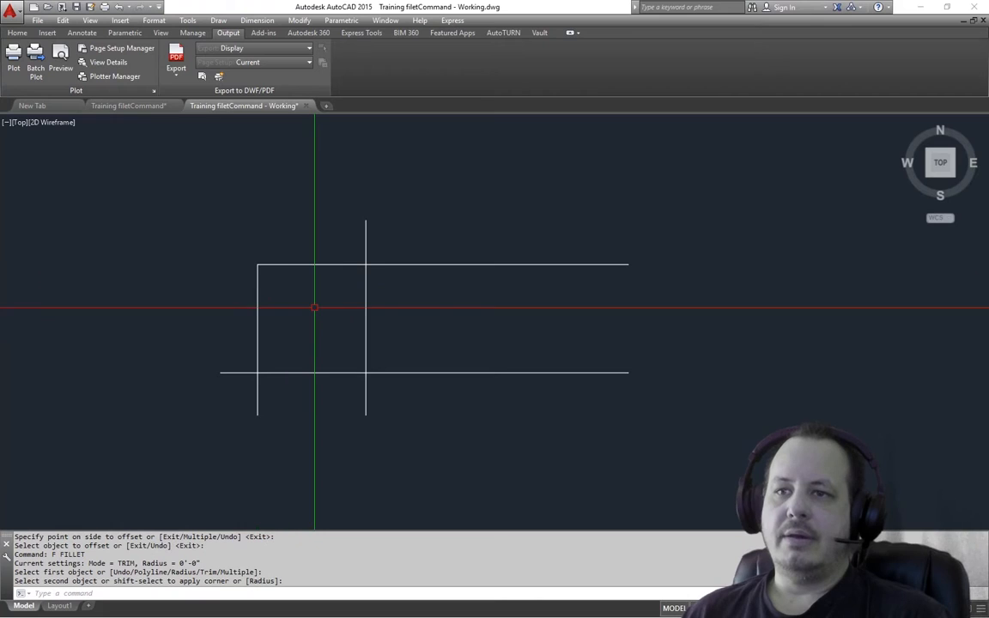
{"action": "key", "text": "Return"}
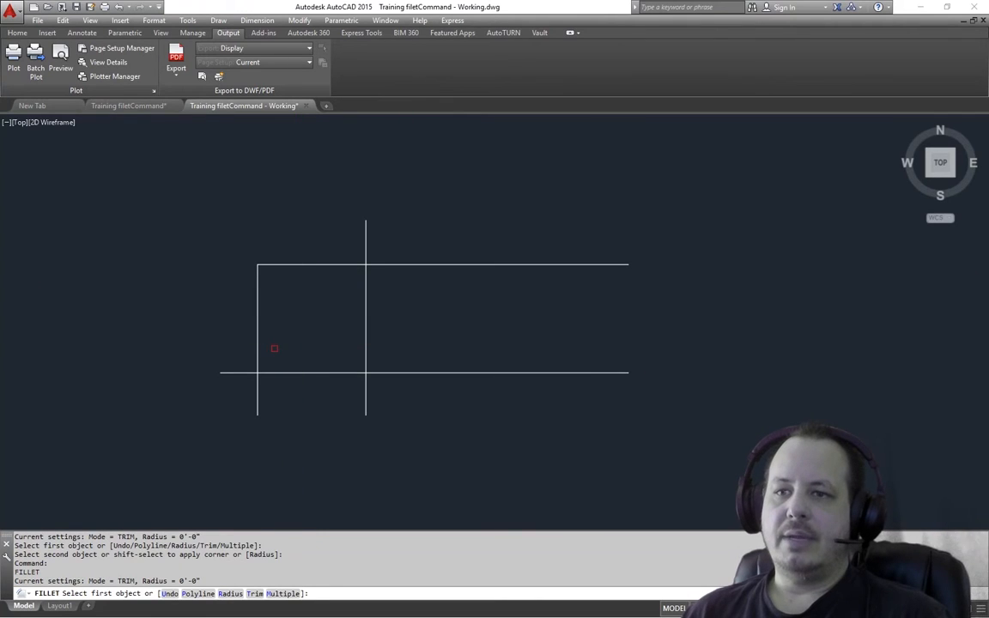
{"action": "left_click", "coordinate": [258, 353]}
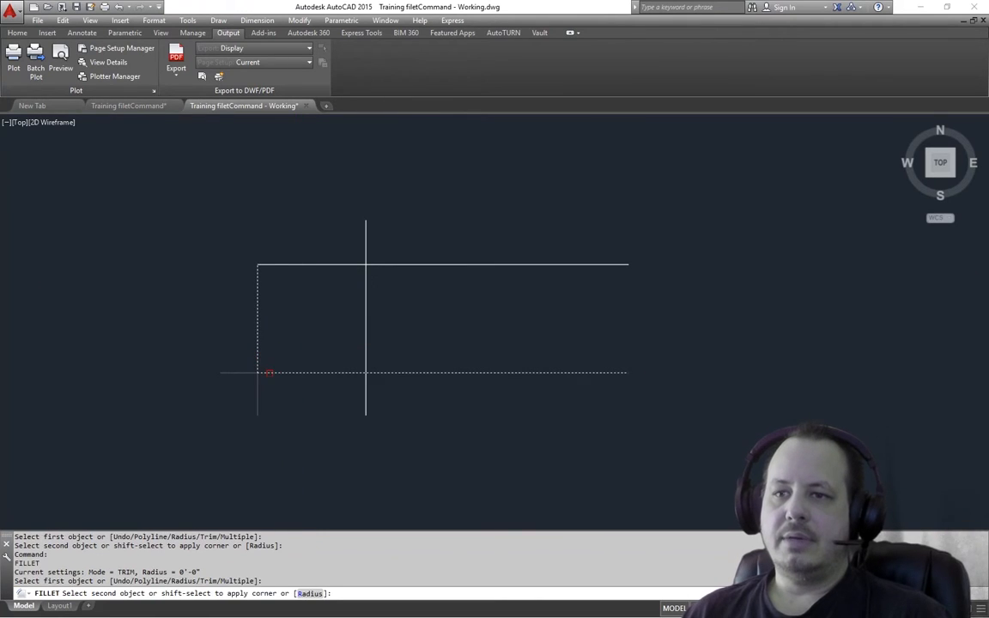
{"action": "left_click", "coordinate": [267, 373]}
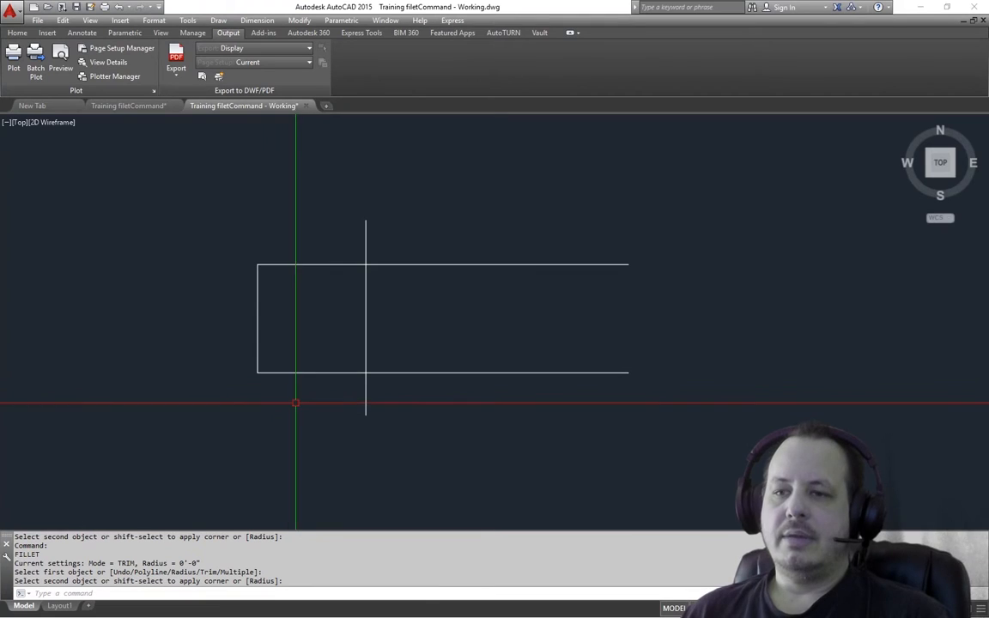
Step: Fillet the second vertical line with the lower and upper horizontal lines, closing the outline into a square
{"action": "key", "text": "Return"}
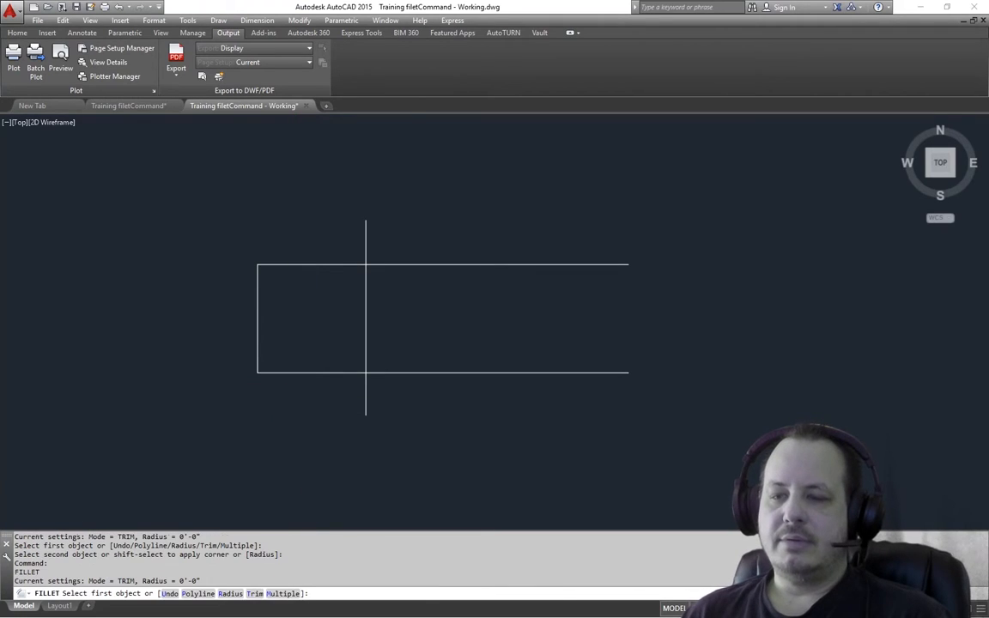
{"action": "left_click", "coordinate": [343, 370]}
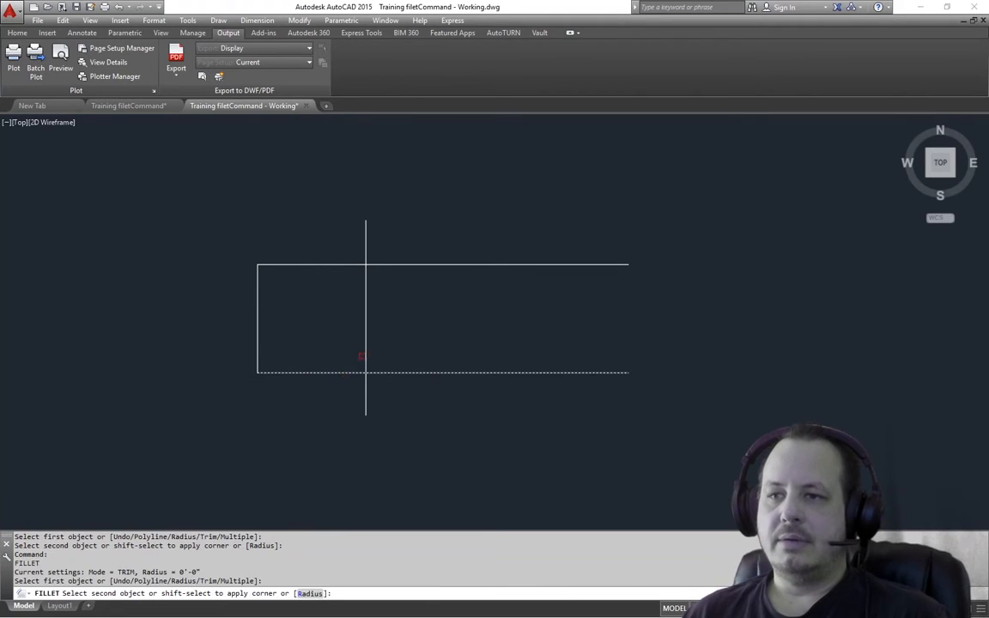
{"action": "left_click", "coordinate": [365, 354]}
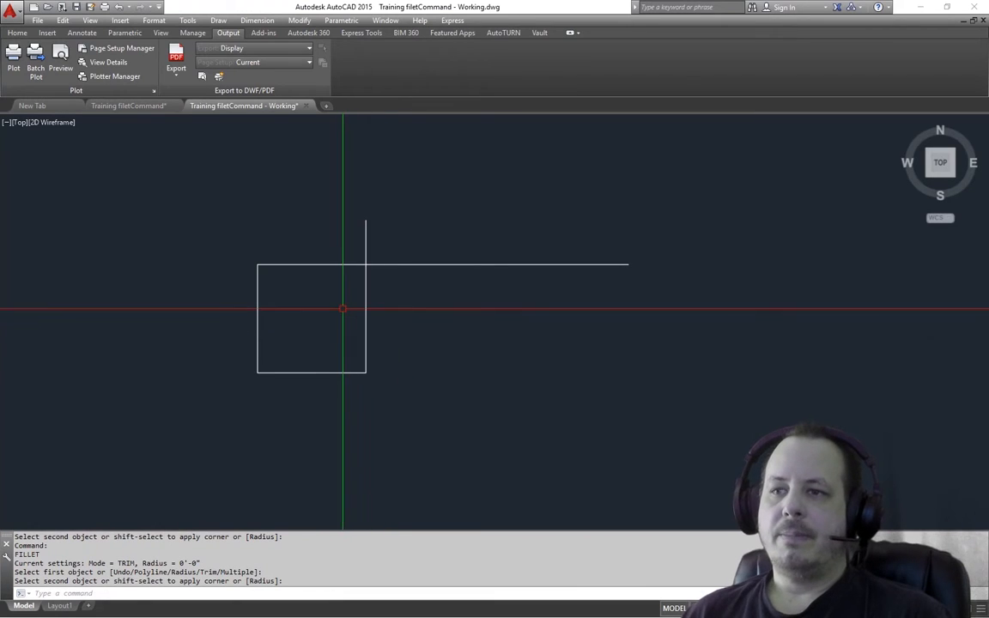
{"action": "key", "text": "Return"}
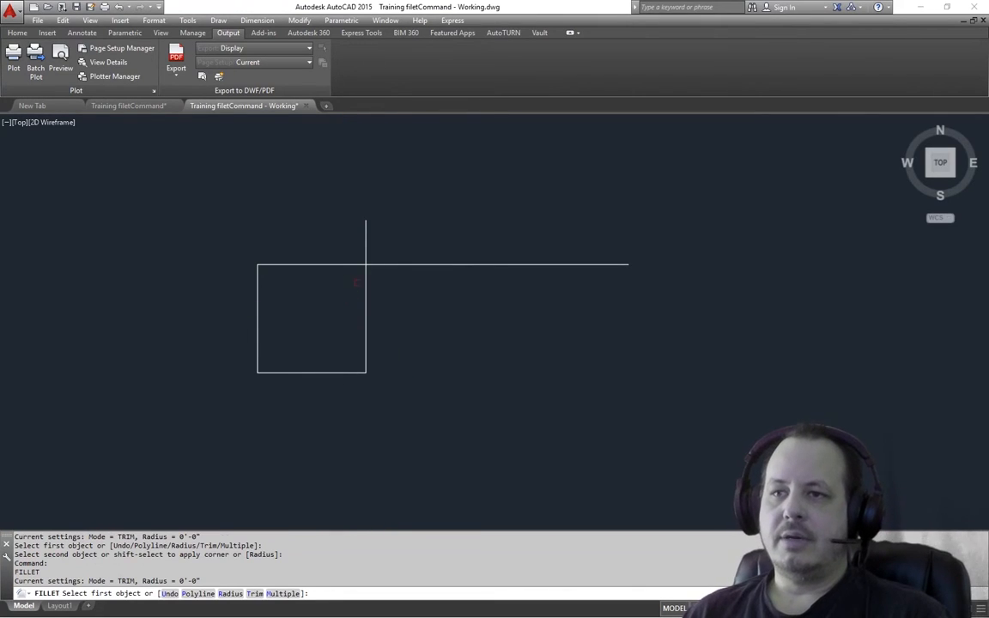
{"action": "left_click", "coordinate": [365, 281]}
{"action": "left_click", "coordinate": [404, 264]}
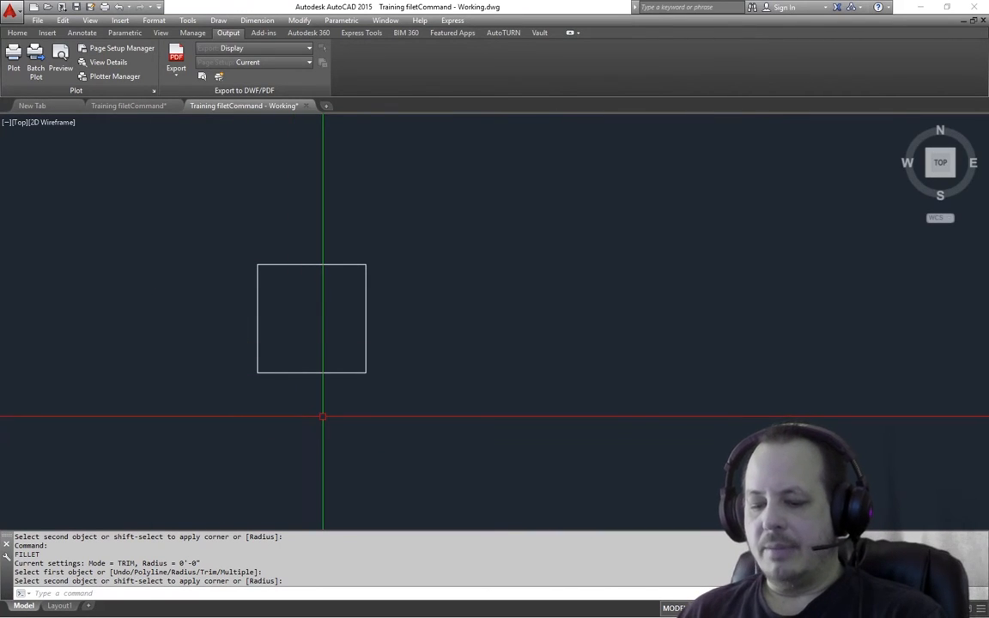
Step: Draw a long horizontal line to the right from the square's lower right corner
{"action": "type", "text": "l"}
{"action": "key", "text": "Return"}
{"action": "left_click", "coordinate": [366, 373]}
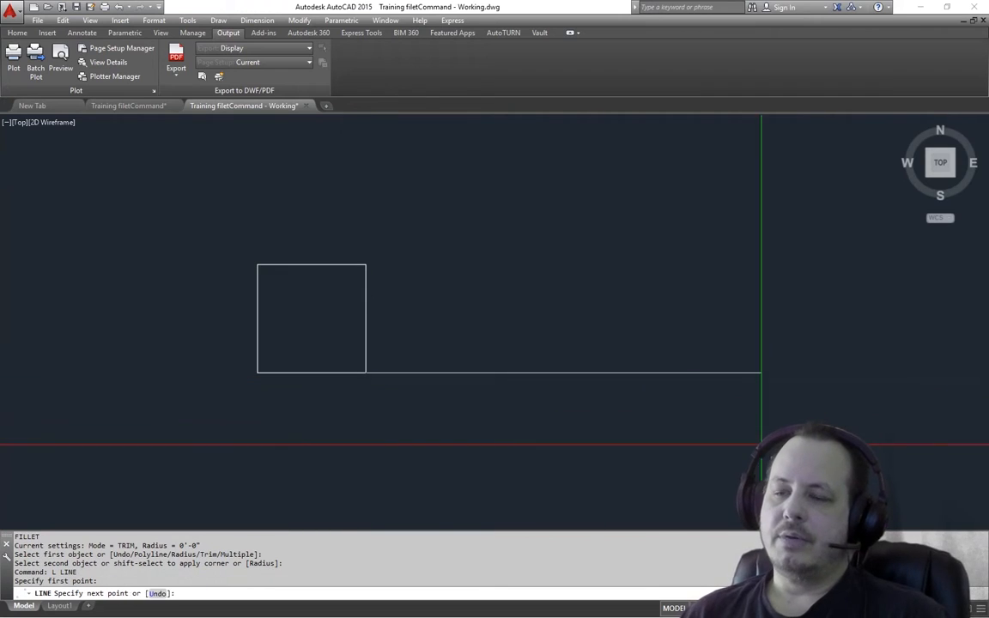
{"action": "left_click", "coordinate": [758, 444]}
{"action": "key", "text": "Return"}
Step: Offset the new horizontal line 10' upward, in line with the square's top edge
{"action": "type", "text": "o"}
{"action": "key", "text": "Return"}
{"action": "key", "text": "Return"}
{"action": "left_click", "coordinate": [483, 372]}
{"action": "left_click", "coordinate": [473, 333]}
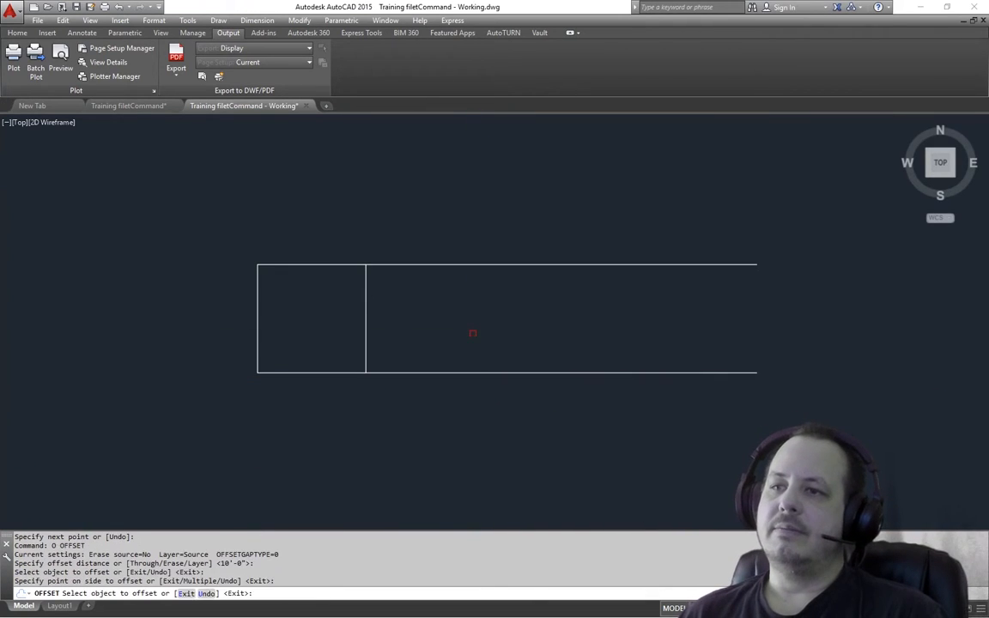
{"action": "key", "text": "Return"}
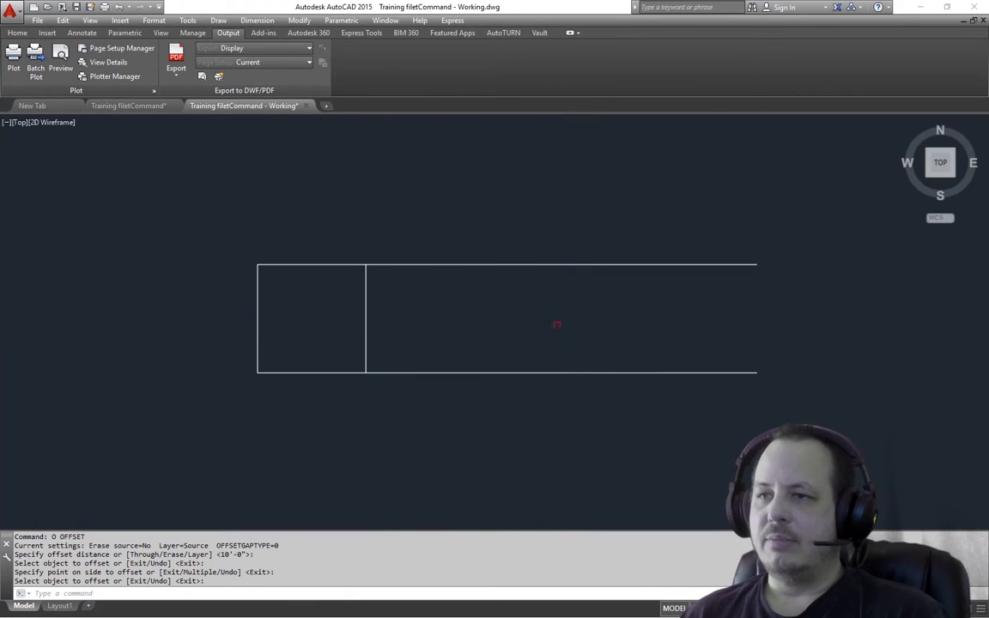
Step: Offset the square's right side 20' to the right to form the far wall
{"action": "type", "text": "o"}
{"action": "key", "text": "Return"}
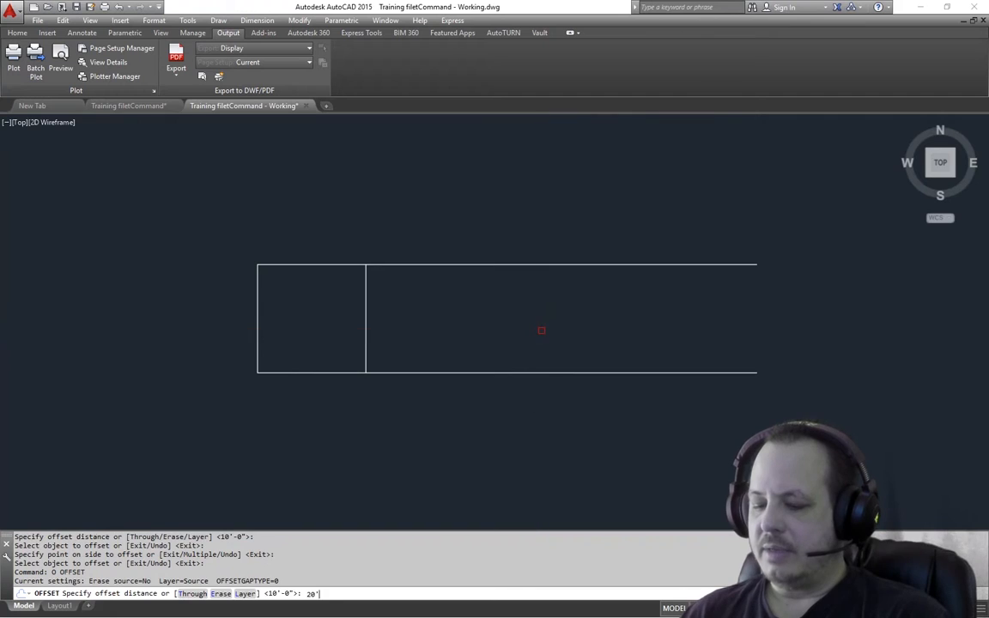
{"action": "key", "text": "Return"}
{"action": "left_click", "coordinate": [367, 314]}
{"action": "left_click", "coordinate": [462, 313]}
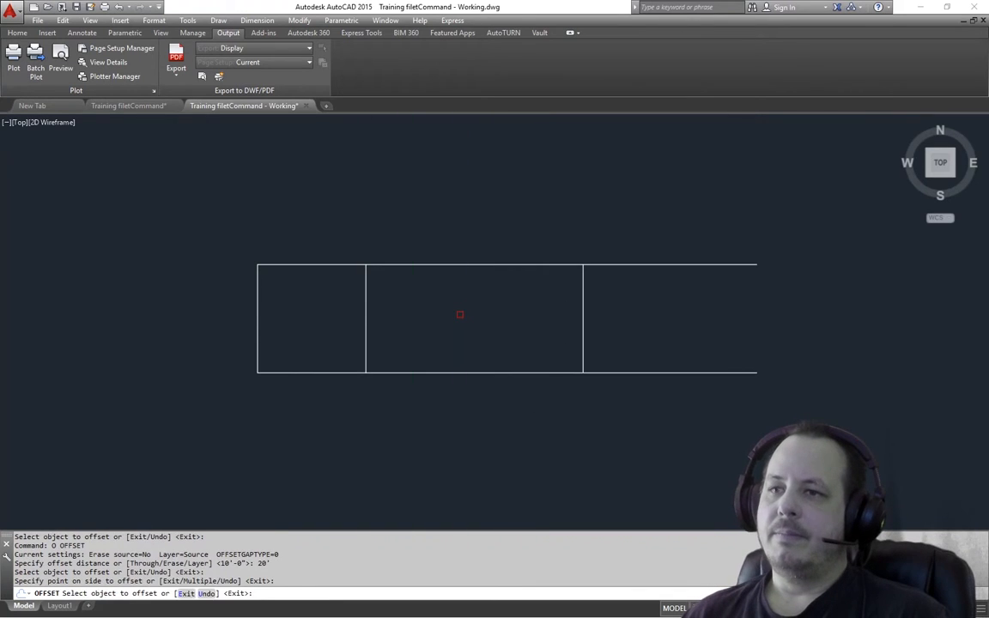
{"action": "key", "text": "Return"}
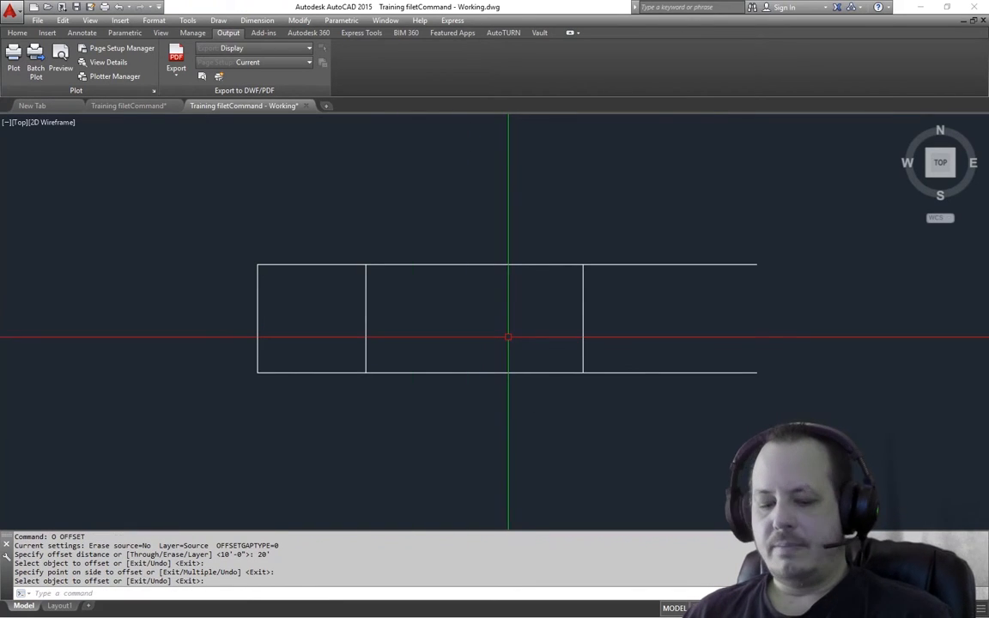
Step: Fillet the far right wall line with the upper and lower horizontal lines, closing the 20' wide outline
{"action": "type", "text": "f"}
{"action": "key", "text": "Return"}
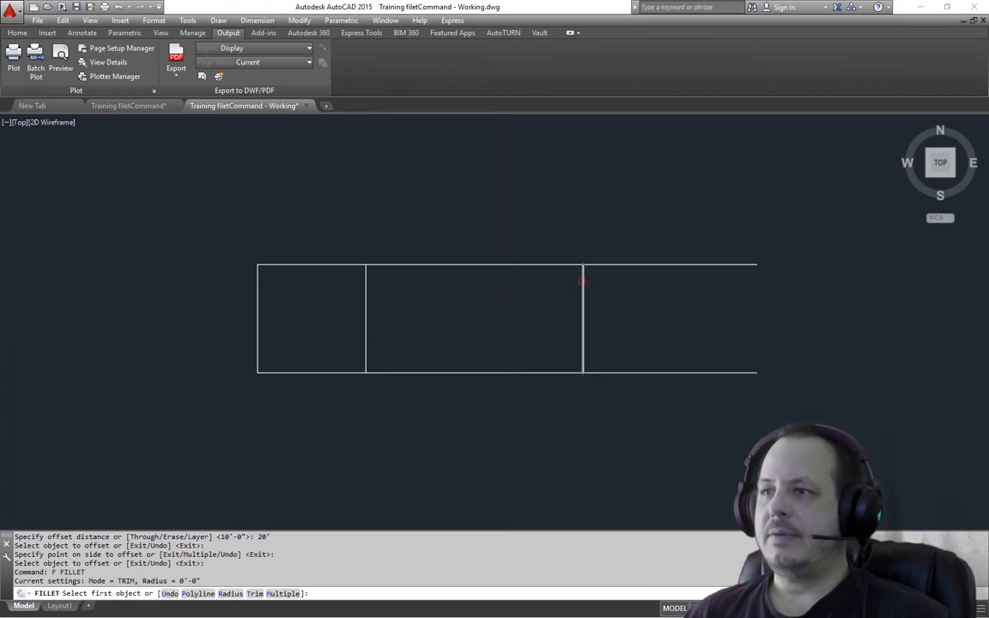
{"action": "left_click", "coordinate": [582, 279]}
{"action": "left_click", "coordinate": [569, 263]}
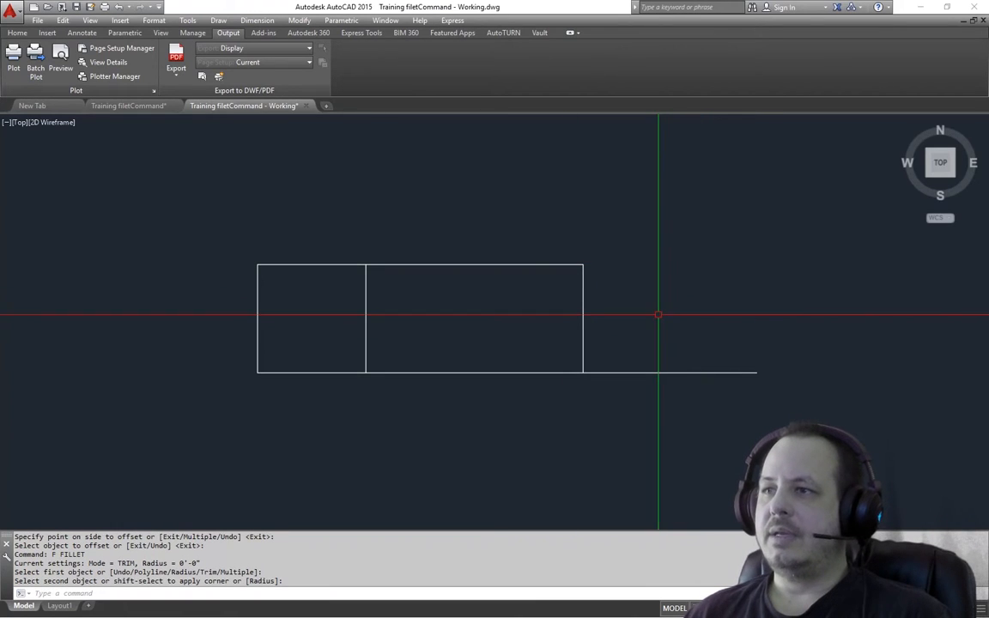
{"action": "key", "text": "Return"}
{"action": "left_click", "coordinate": [587, 340]}
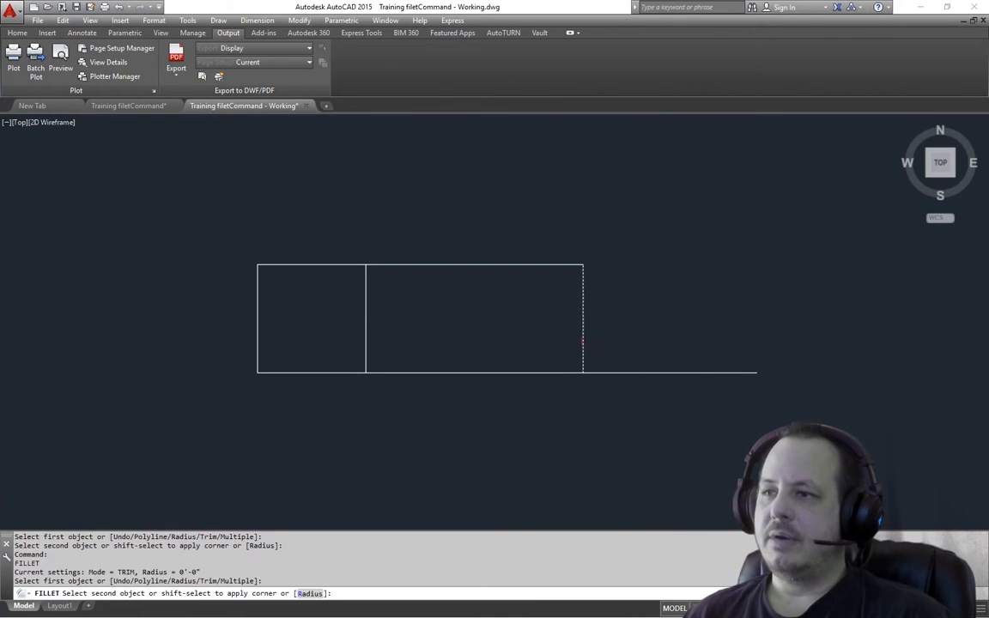
{"action": "left_click", "coordinate": [568, 373]}
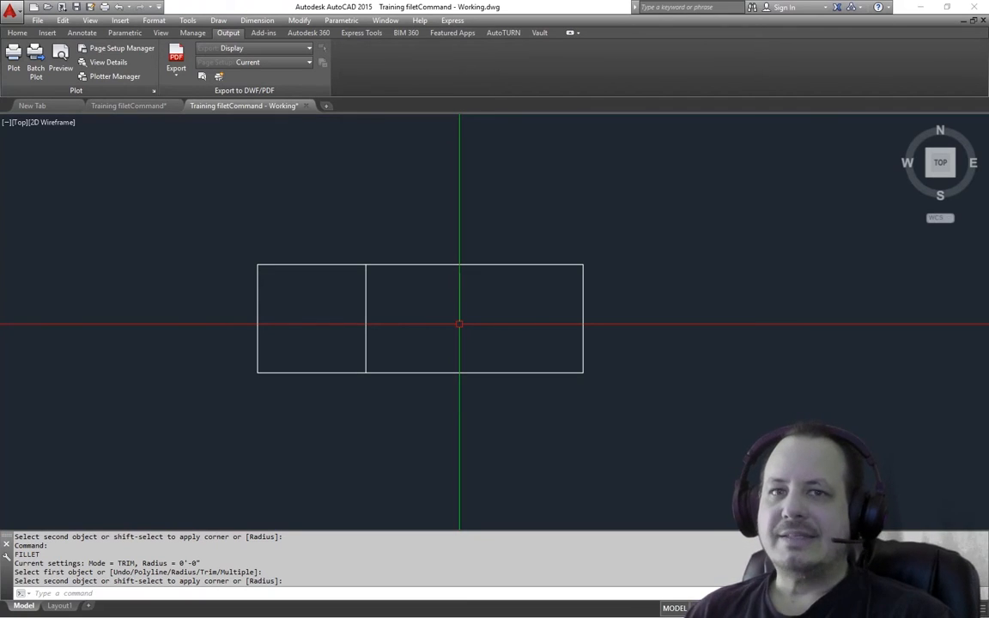
Step: Draw a horizontal line and a vertical line crossing each other in the empty area beyond the outline's upper right corner
{"action": "type", "text": "l"}
{"action": "key", "text": "Return"}
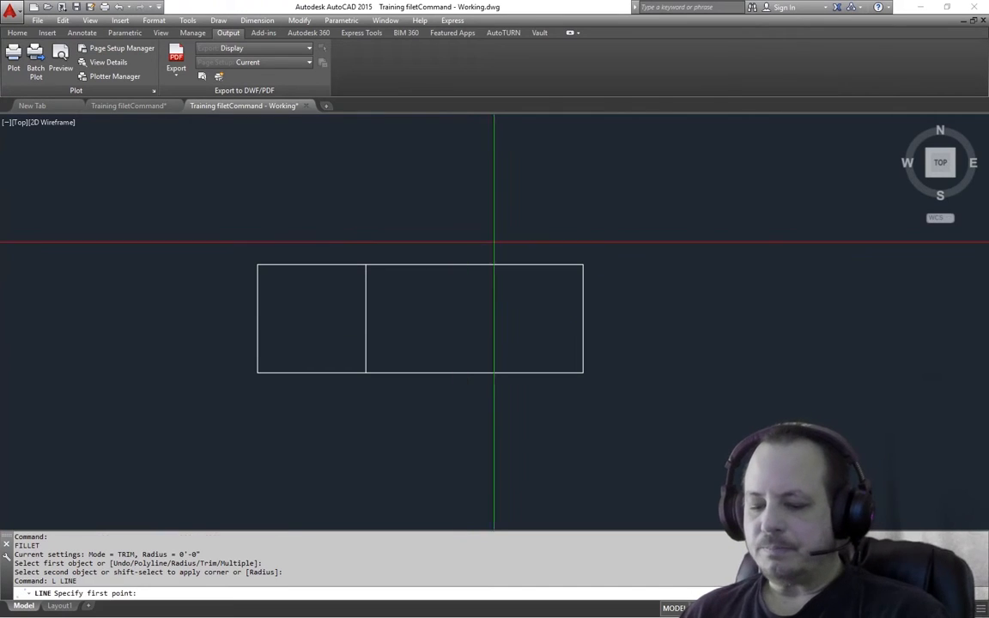
{"action": "left_click", "coordinate": [554, 215]}
{"action": "left_click", "coordinate": [653, 228]}
{"action": "key", "text": "Return"}
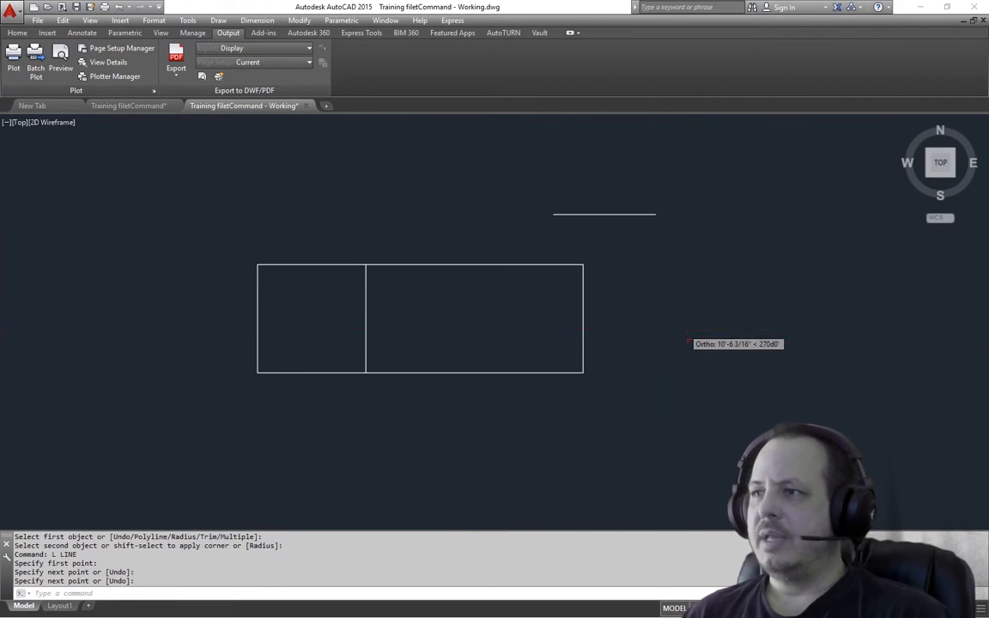
{"action": "key", "text": "Return"}
{"action": "left_click", "coordinate": [631, 292]}
{"action": "left_click", "coordinate": [644, 182]}
{"action": "key", "text": "Return"}
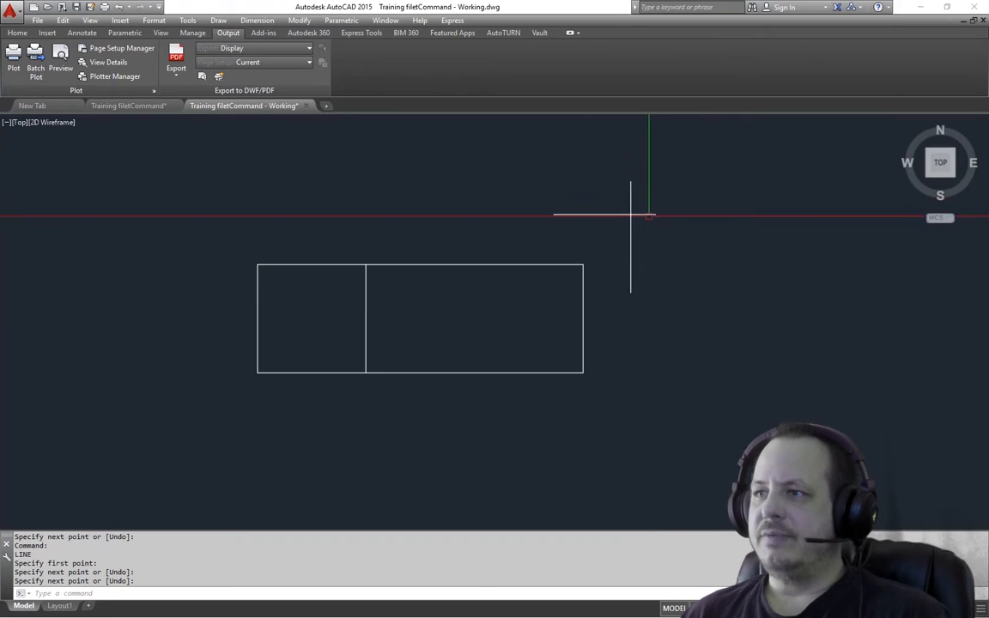
Step: Fillet the two crossing lines into a corner, keeping the lower part of the vertical and the left part of the horizontal
{"action": "type", "text": "F"}
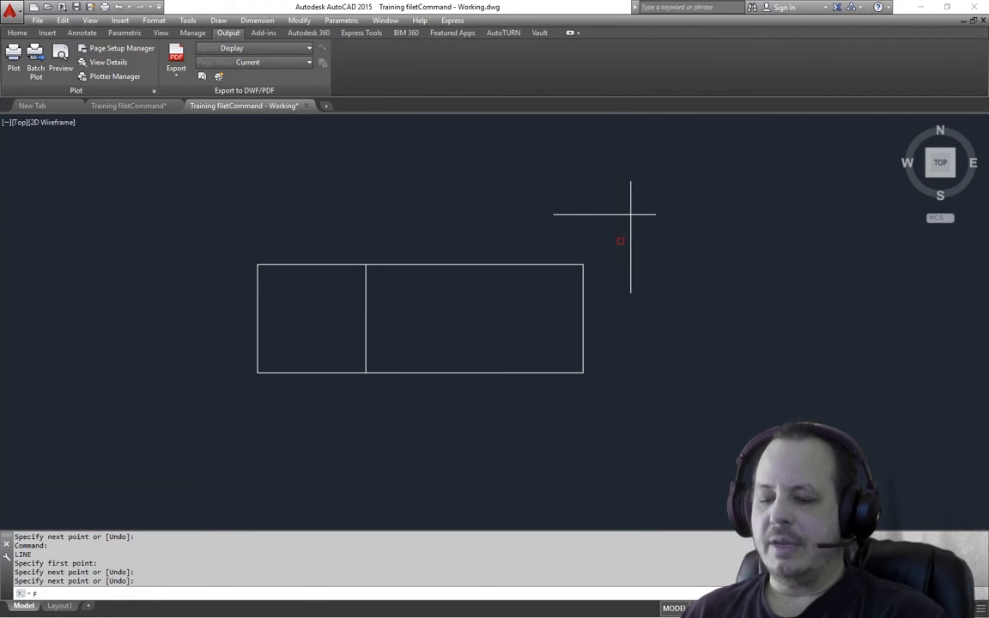
{"action": "key", "text": "Return"}
{"action": "left_click", "coordinate": [632, 238]}
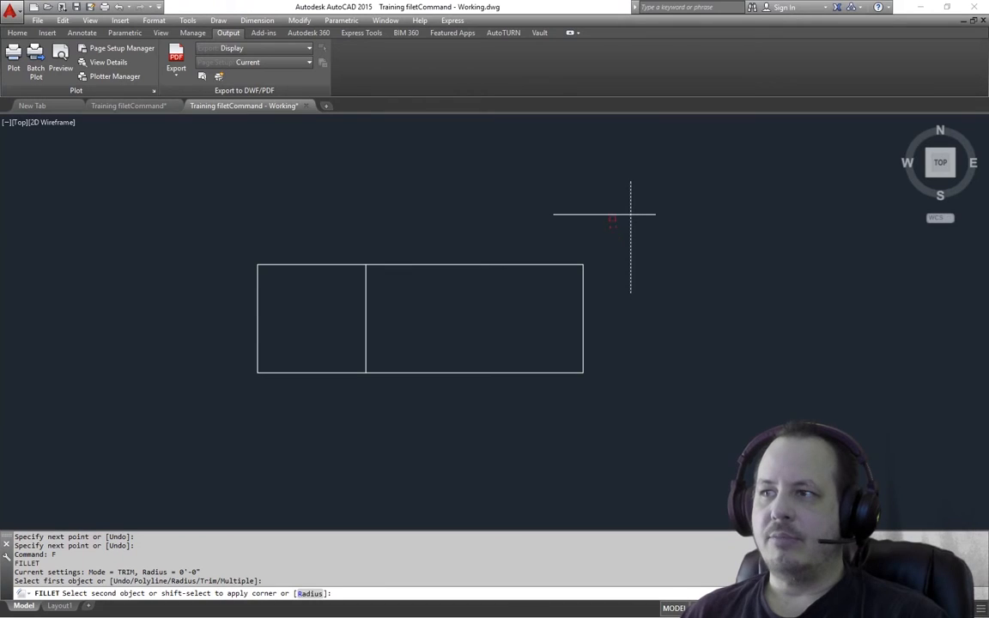
{"action": "left_click", "coordinate": [611, 213]}
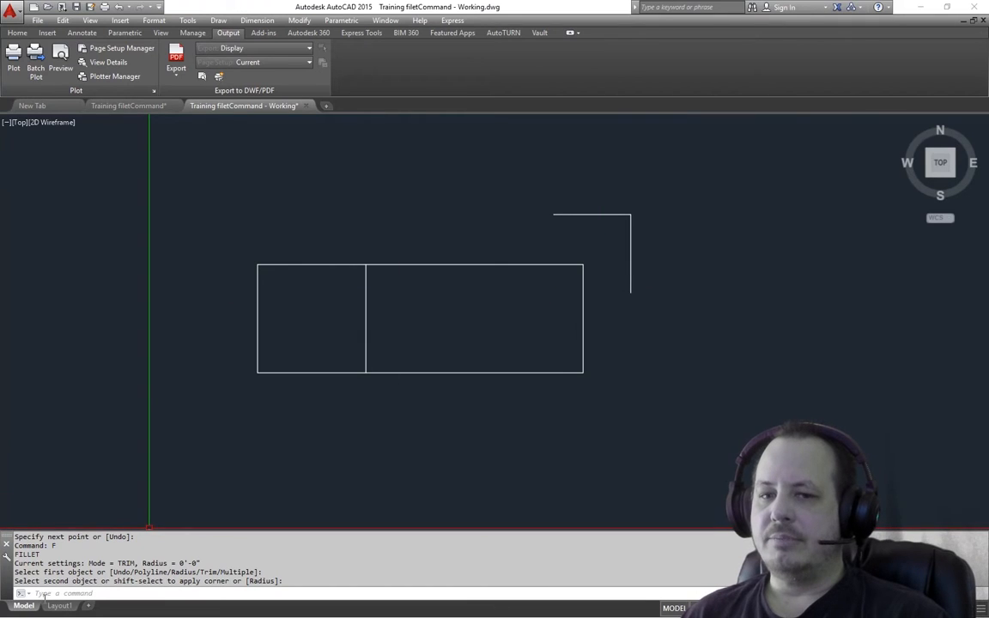
Step: Erase the two practice lines beyond the outline's upper right corner
{"action": "left_click", "coordinate": [643, 209]}
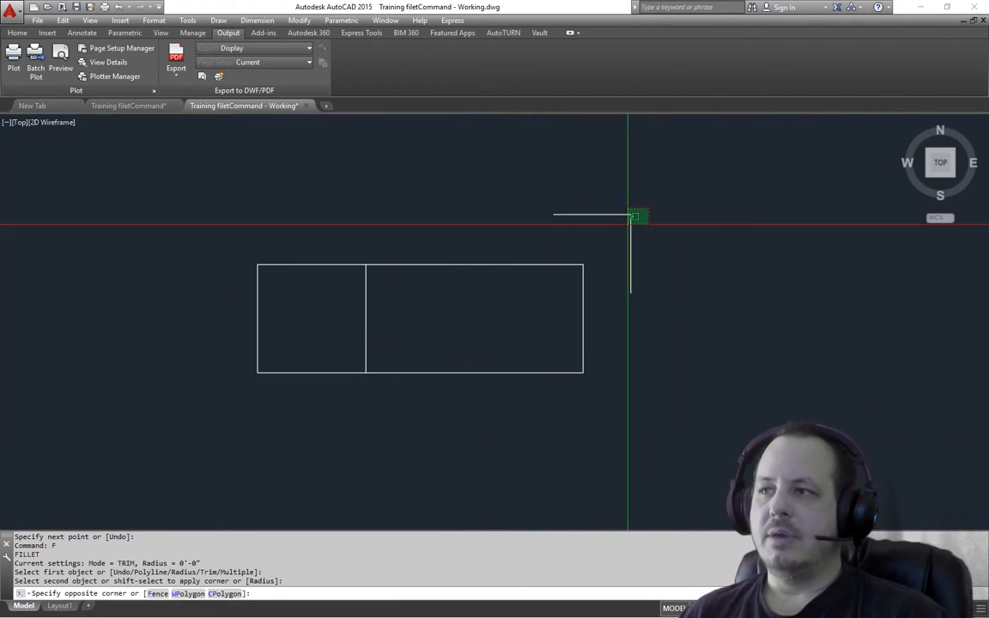
{"action": "left_click", "coordinate": [619, 245]}
{"action": "type", "text": "e"}
{"action": "key", "text": "Return"}
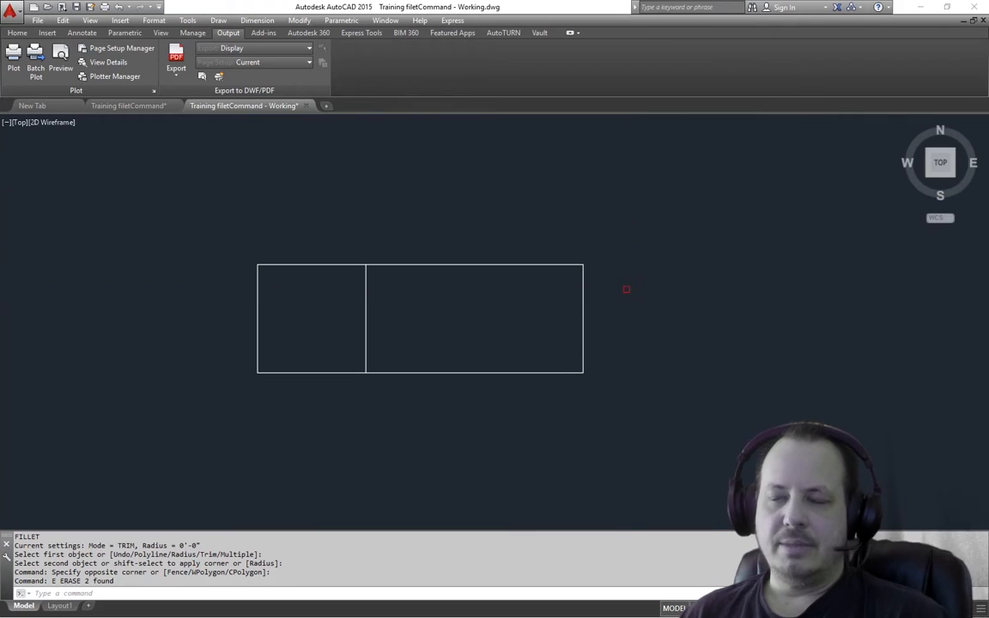
Step: Check the door dimensions in the Training filetCommand drawing and offset the working drawing's 10' wall bottom line 6'8" upward
{"action": "middle_click_drag", "start_coordinate": [444, 317], "coordinate": [476, 360]}
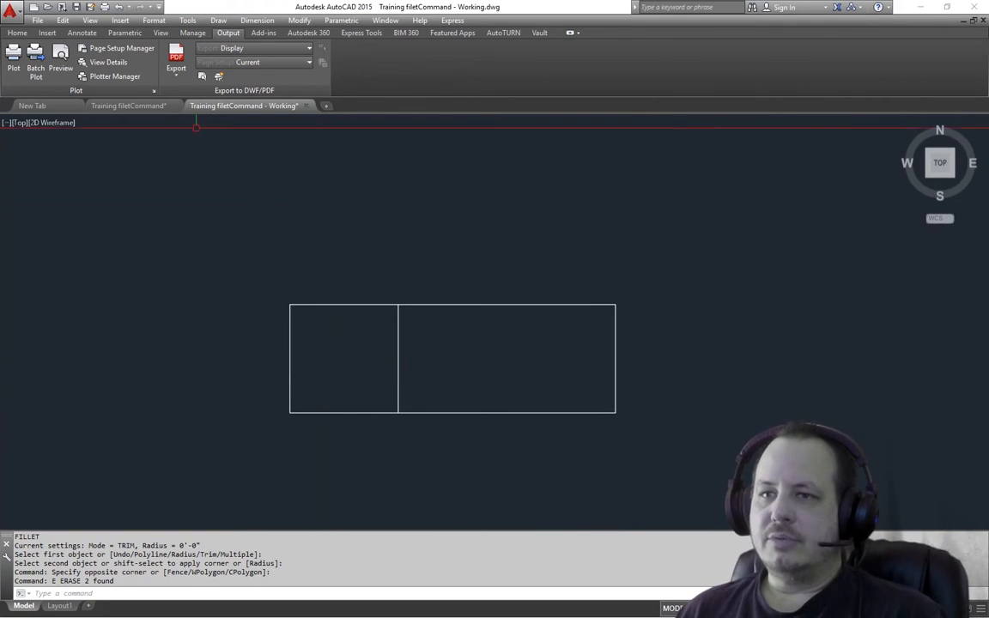
{"action": "left_click", "coordinate": [138, 105]}
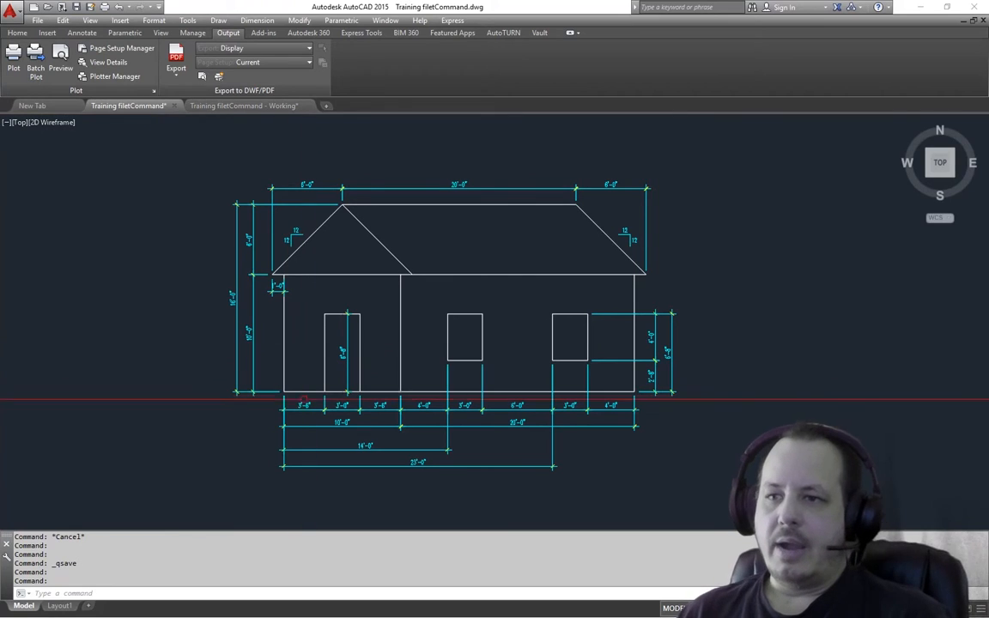
{"action": "scroll", "coordinate": [302, 407], "scroll_direction": "up", "scroll_amount": 4}
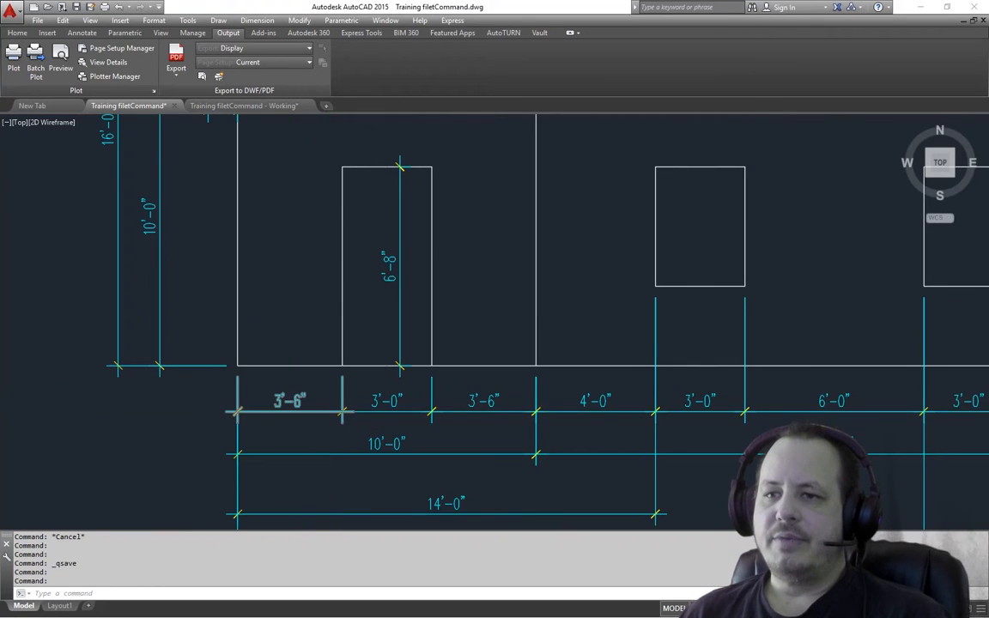
{"action": "scroll", "coordinate": [393, 407], "scroll_direction": "down", "scroll_amount": 2}
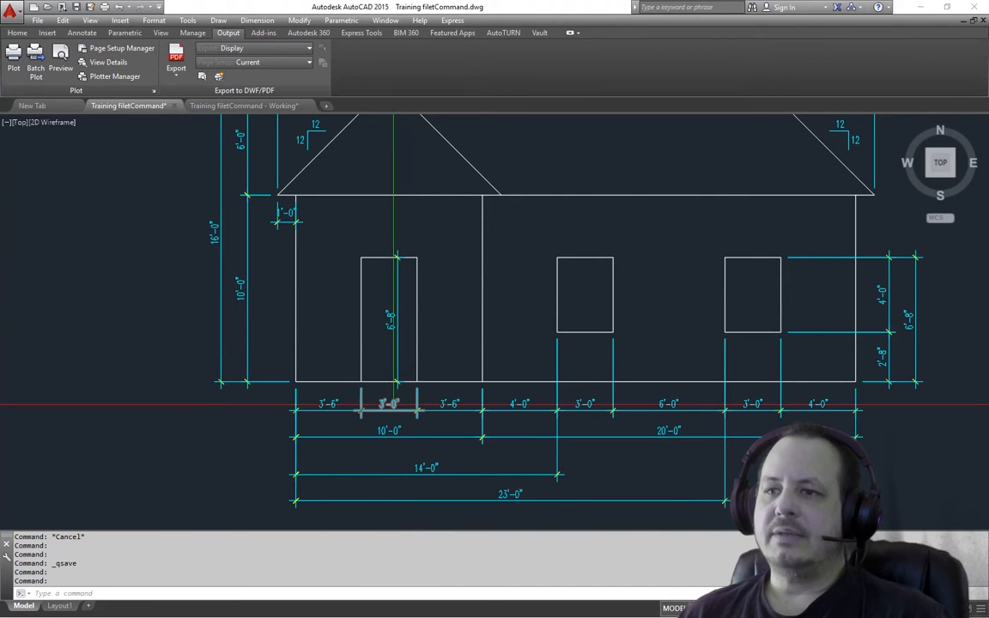
{"action": "left_click", "coordinate": [249, 106]}
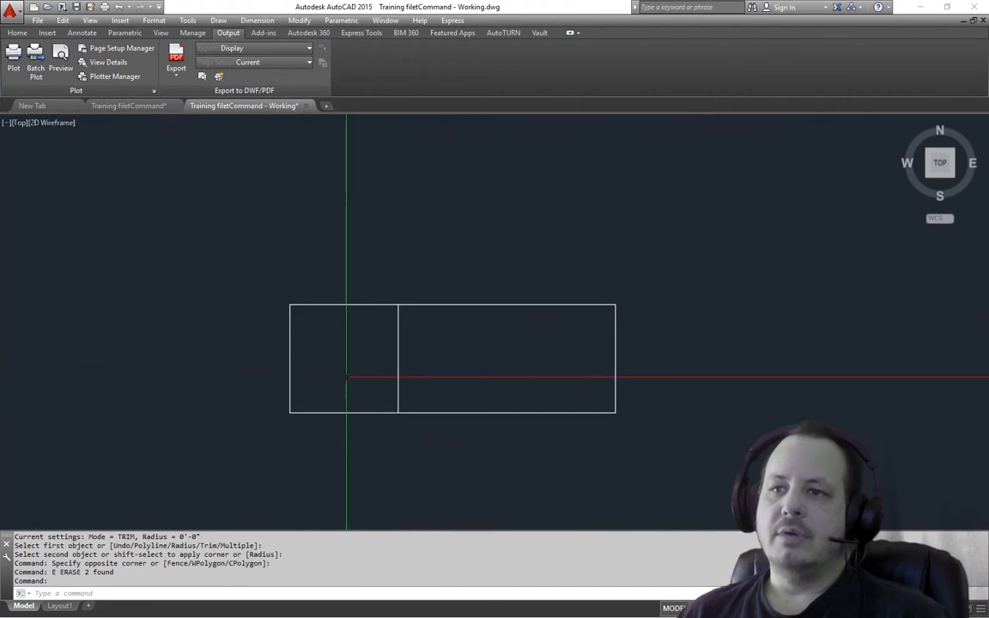
{"action": "type", "text": "o"}
{"action": "key", "text": "Return"}
{"action": "type", "text": "6'8"}
{"action": "key", "text": "Return"}
{"action": "left_click", "coordinate": [366, 427]}
{"action": "left_click", "coordinate": [368, 376]}
{"action": "key", "text": "Return"}
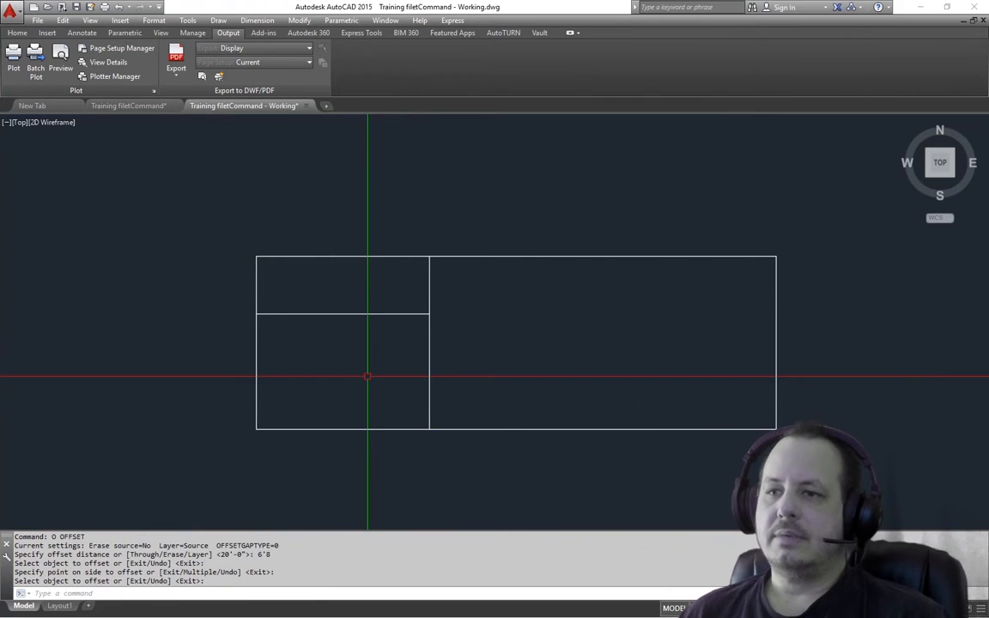
Step: Offset the outer left wall line 3'6" to the right for the door's left side
{"action": "type", "text": "o"}
{"action": "key", "text": "Return"}
{"action": "type", "text": "3'6"}
{"action": "key", "text": "Return"}
{"action": "left_click", "coordinate": [257, 385]}
{"action": "left_click", "coordinate": [312, 383]}
{"action": "key", "text": "Return"}
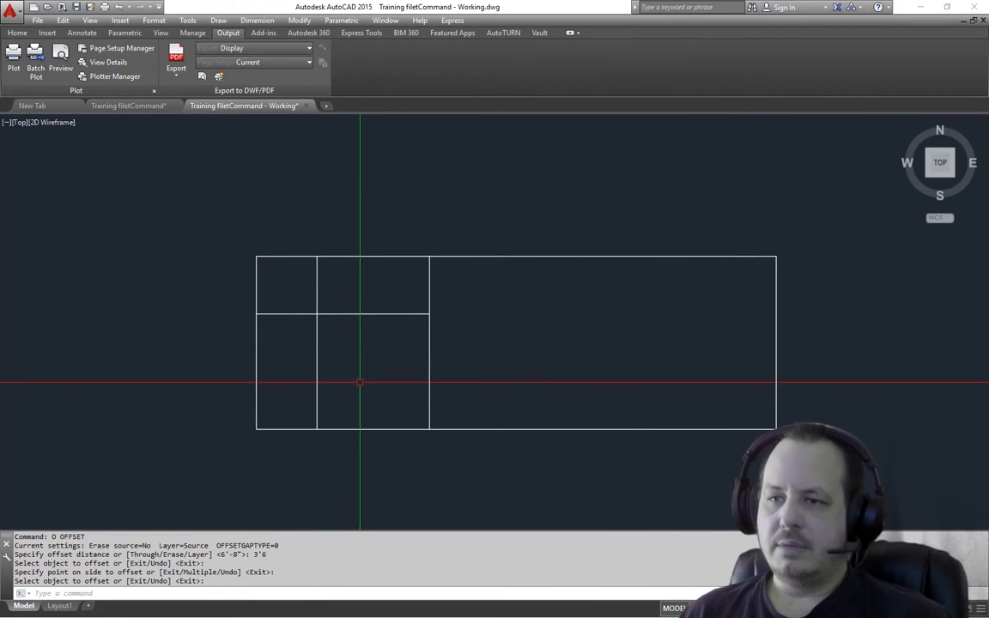
Step: Offset the door's left side 36" to the right for its right side
{"action": "type", "text": "o"}
{"action": "key", "text": "Return"}
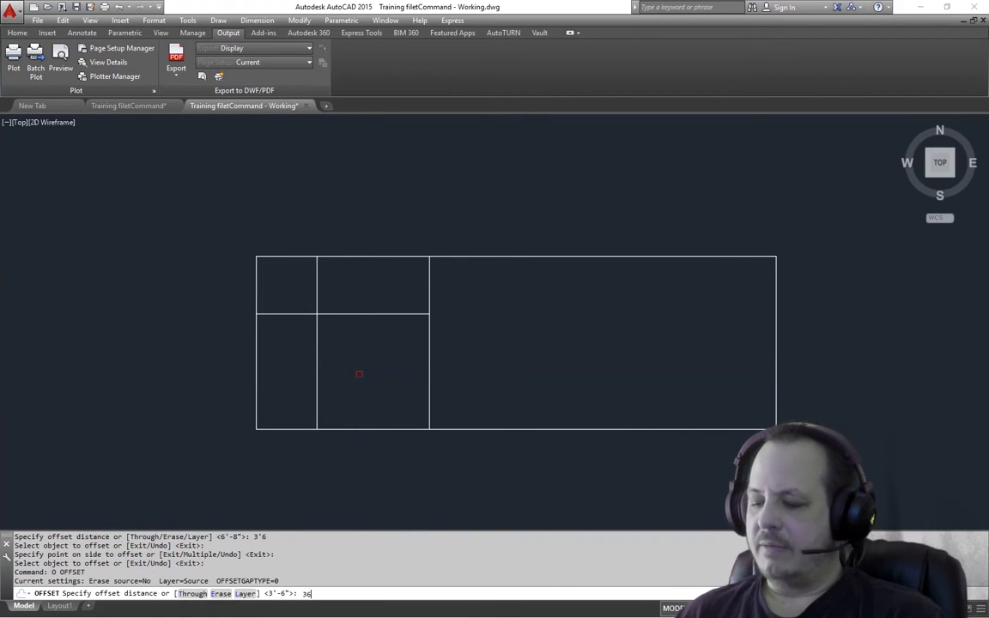
{"action": "key", "text": "Return"}
{"action": "left_click", "coordinate": [318, 367]}
{"action": "left_click", "coordinate": [344, 376]}
{"action": "key", "text": "Return"}
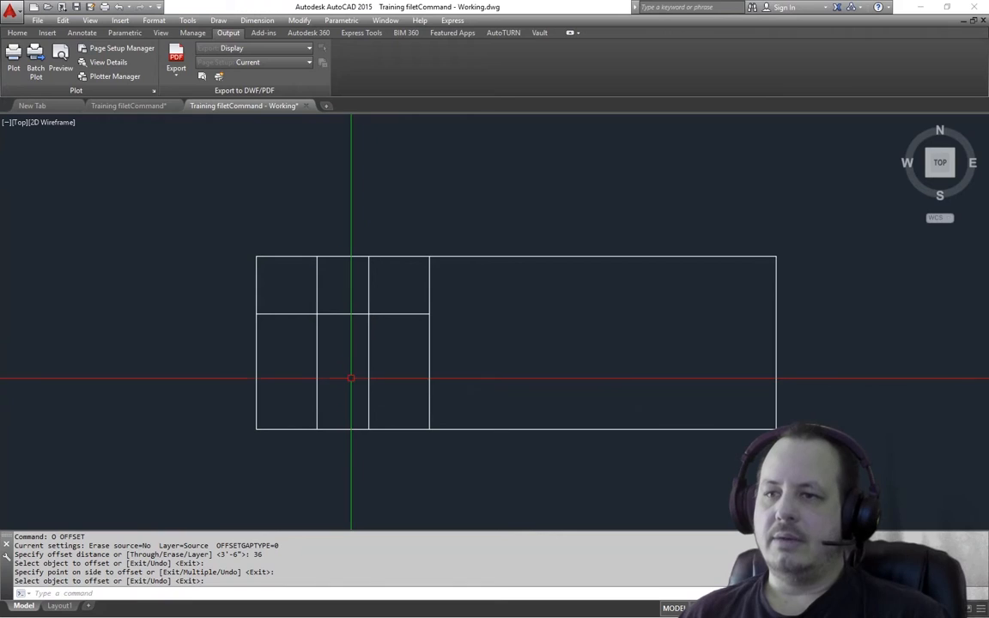
Step: Fillet the door's head line with its left and right sides to close the door outline
{"action": "type", "text": "f"}
{"action": "key", "text": "Return"}
{"action": "left_click", "coordinate": [326, 313]}
{"action": "left_click", "coordinate": [316, 325]}
{"action": "key", "text": "Return"}
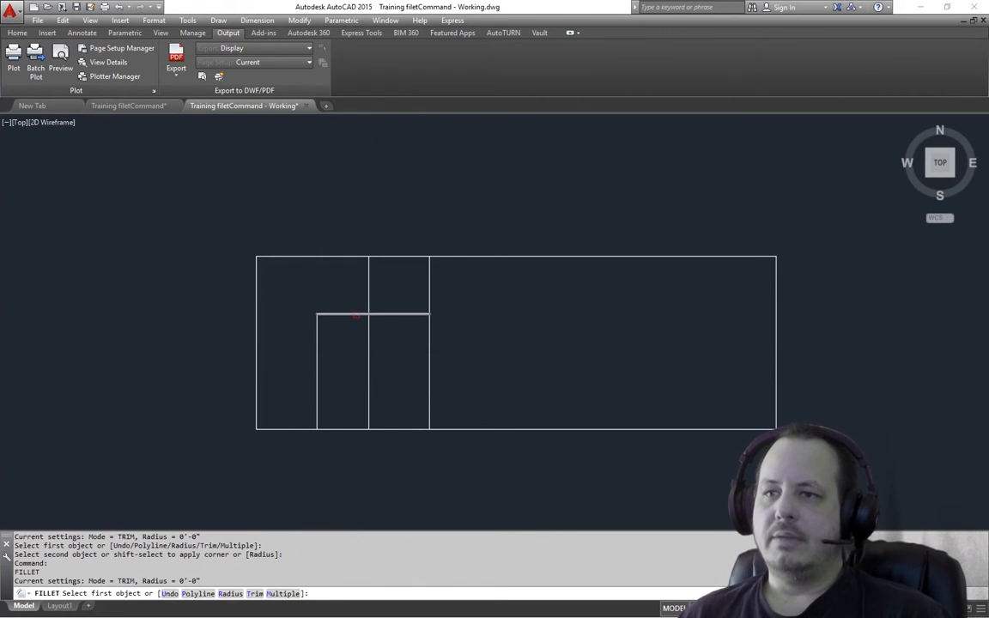
{"action": "left_click", "coordinate": [356, 315]}
{"action": "left_click", "coordinate": [369, 327]}
{"action": "middle_click_drag", "start_coordinate": [394, 371], "coordinate": [321, 364]}
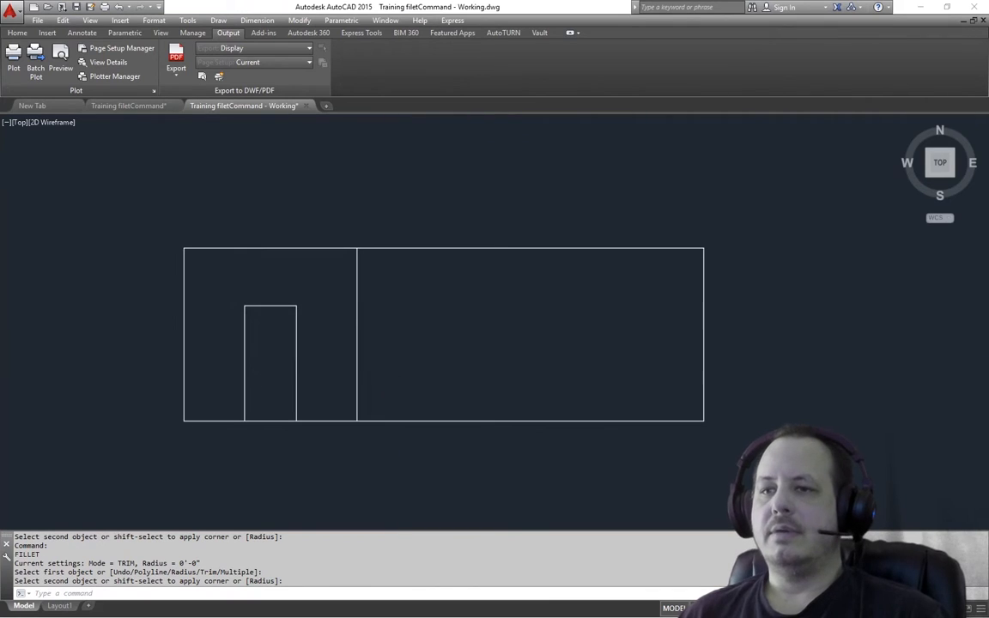
Step: Check the window dimensions in the Training filetCommand drawing and offset the working drawing's 20' wall bottom line 6'8" upward
{"action": "left_click", "coordinate": [127, 105]}
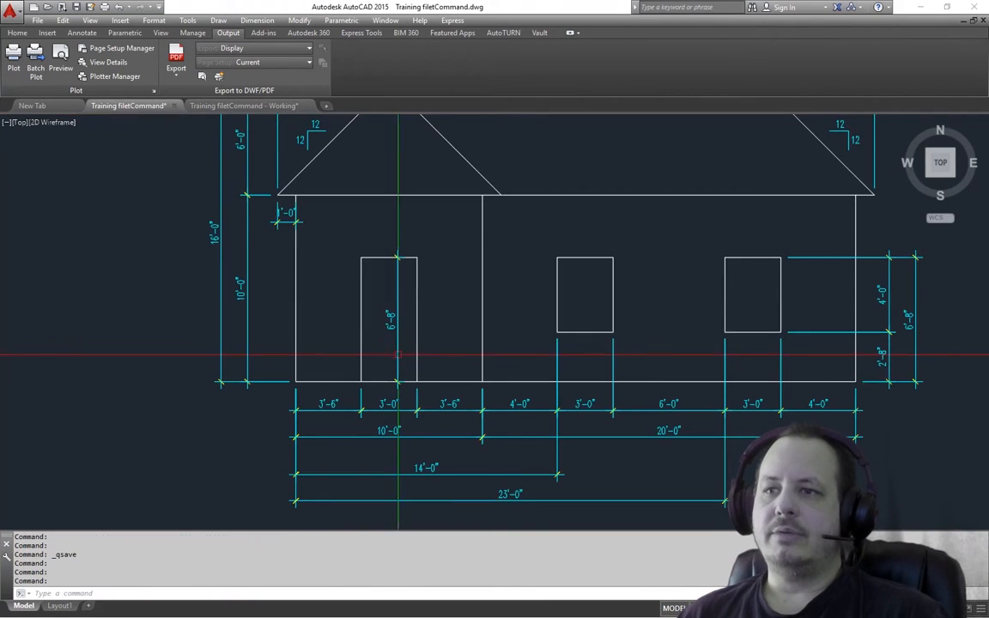
{"action": "middle_click_drag", "start_coordinate": [507, 395], "coordinate": [327, 442]}
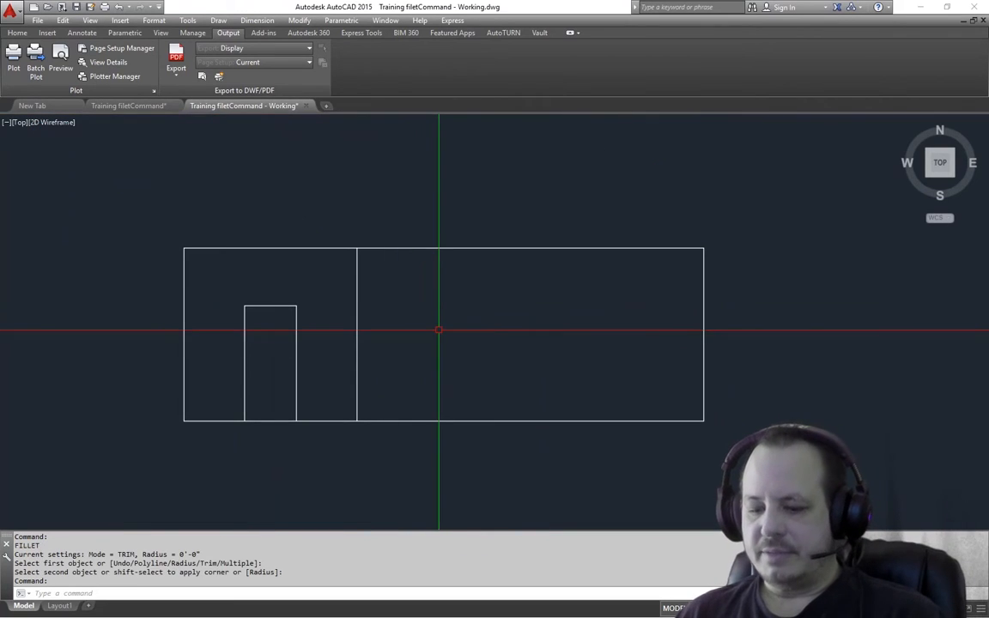
{"action": "type", "text": "o"}
{"action": "key", "text": "Return"}
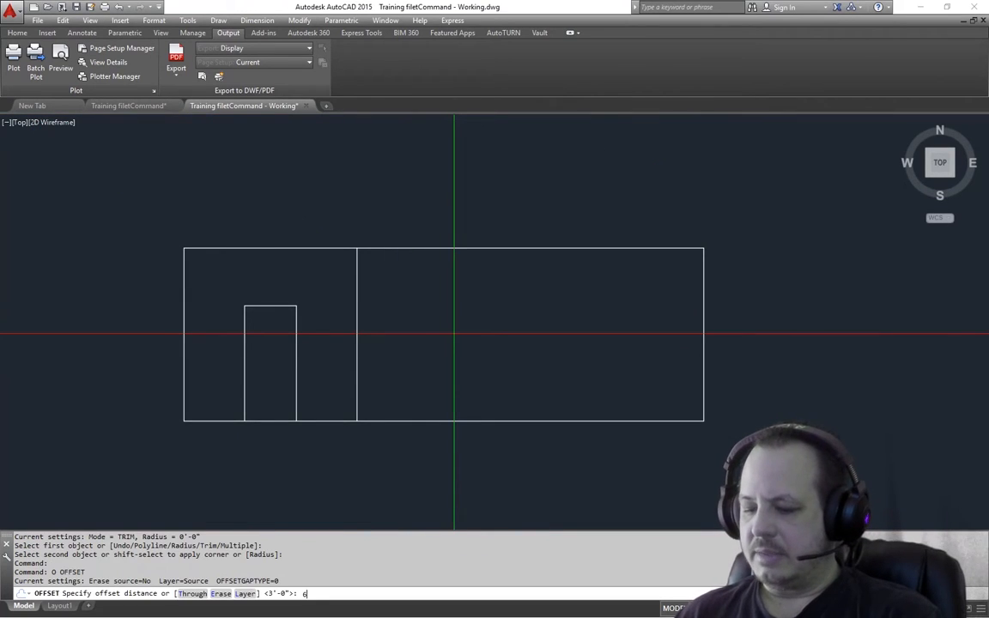
{"action": "type", "text": "6'8"}
{"action": "key", "text": "Return"}
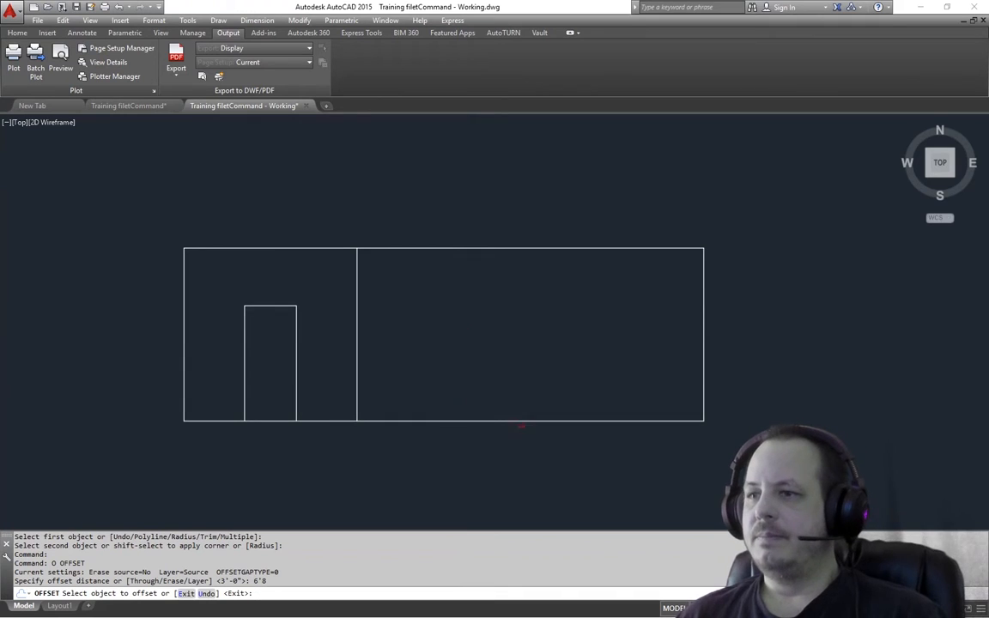
{"action": "left_click", "coordinate": [521, 421]}
{"action": "left_click", "coordinate": [531, 371]}
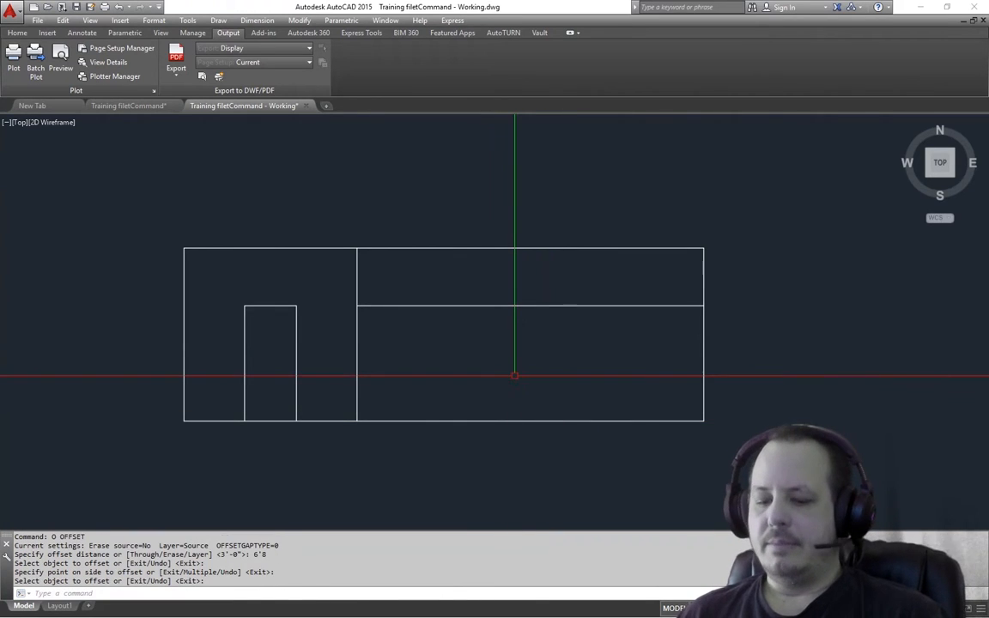
Step: Offset the dividing wall line 4' to the right for the first window's left side
{"action": "key", "text": "Return"}
{"action": "type", "text": "4'"}
{"action": "key", "text": "Return"}
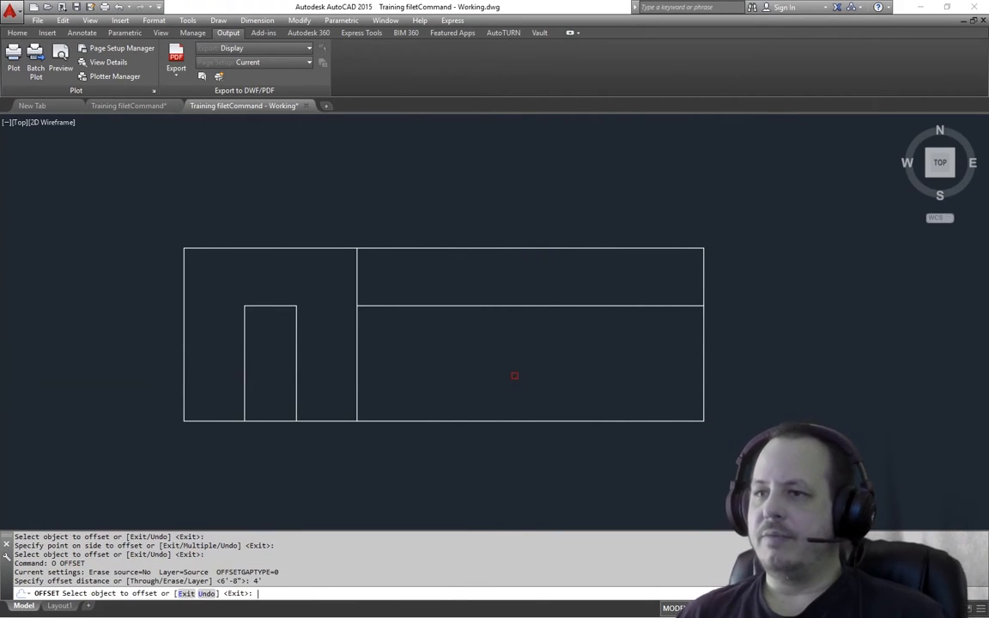
{"action": "left_click", "coordinate": [354, 348]}
{"action": "left_click", "coordinate": [476, 348]}
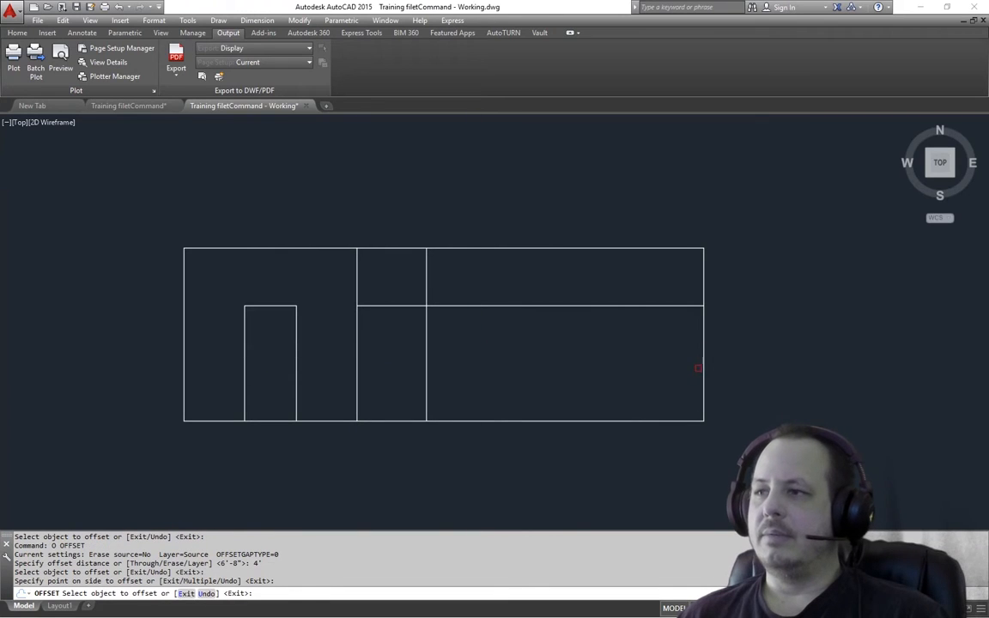
{"action": "key", "text": "Return"}
Step: Offset the first window's left side 36" to the right for its right side
{"action": "type", "text": "o"}
{"action": "key", "text": "Return"}
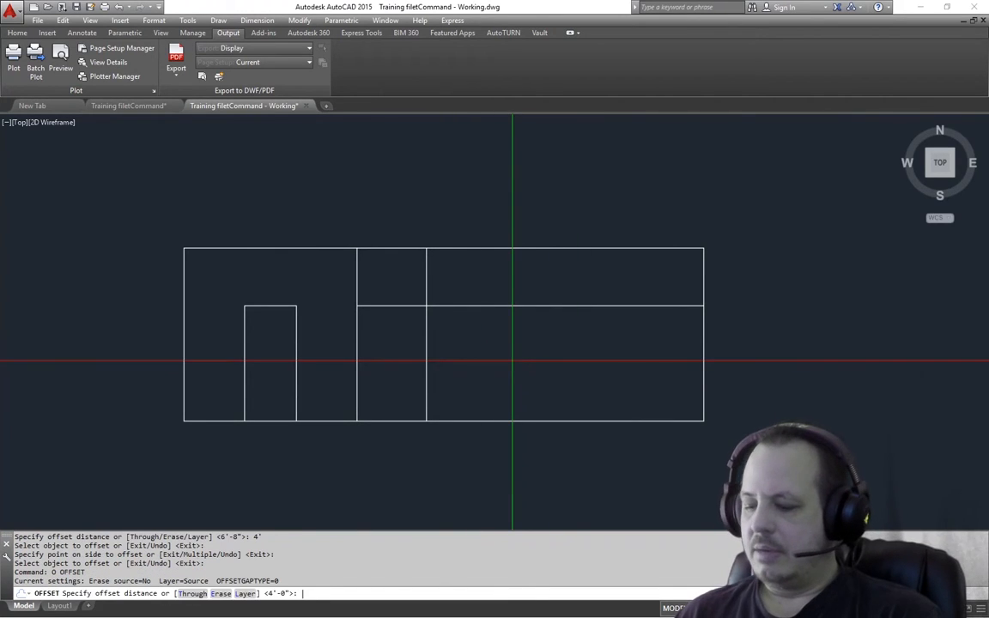
{"action": "type", "text": "36"}
{"action": "key", "text": "Return"}
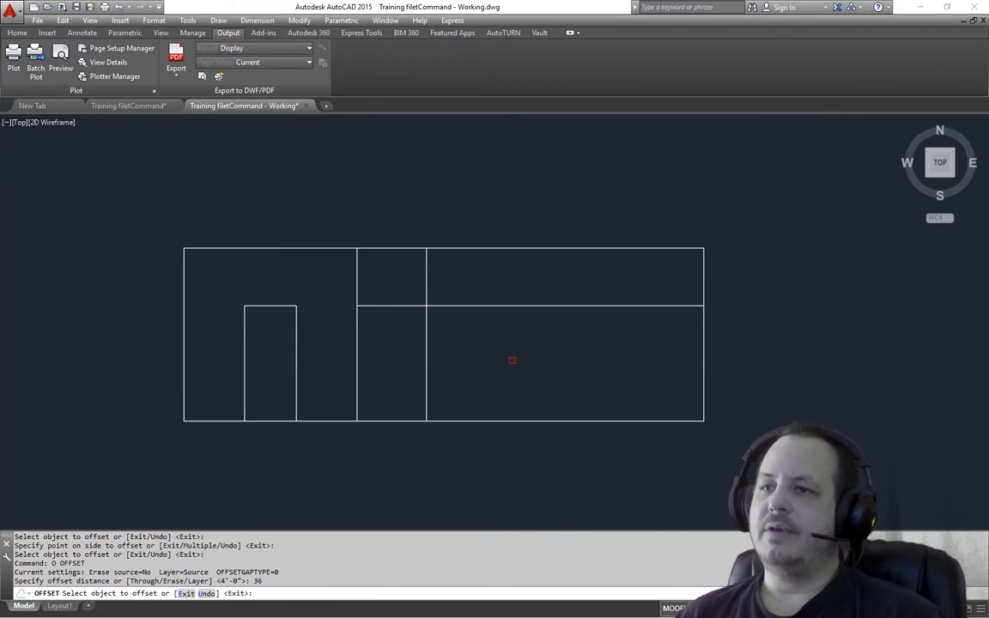
{"action": "left_click", "coordinate": [429, 348]}
{"action": "left_click", "coordinate": [464, 353]}
{"action": "key", "text": "Return"}
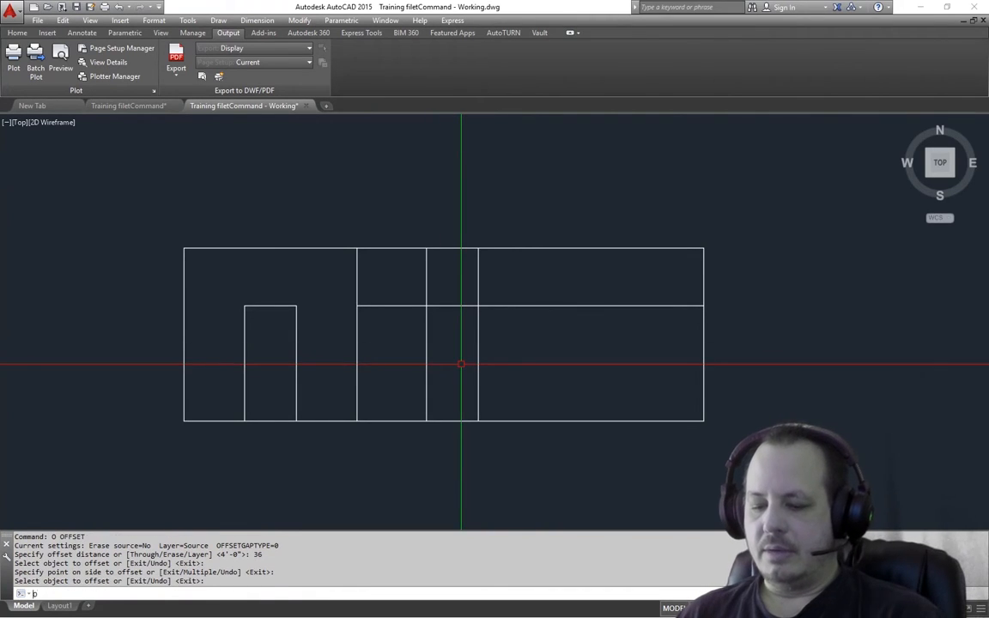
Step: Offset the window head line 4' downward for the window sill
{"action": "type", "text": "o"}
{"action": "key", "text": "Return"}
{"action": "type", "text": "4'"}
{"action": "key", "text": "Return"}
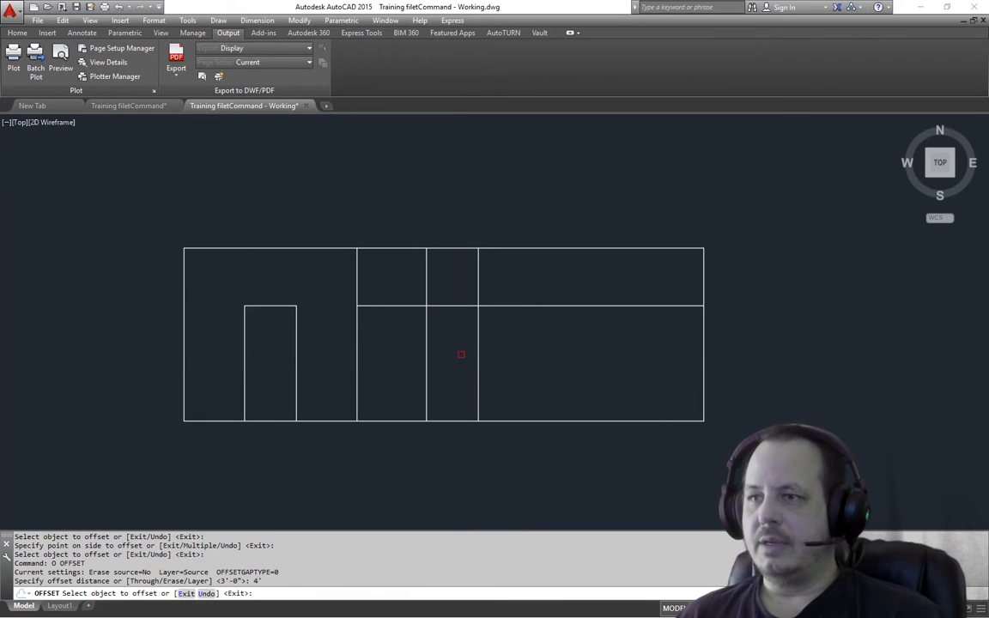
{"action": "left_click", "coordinate": [451, 306]}
{"action": "left_click", "coordinate": [453, 342]}
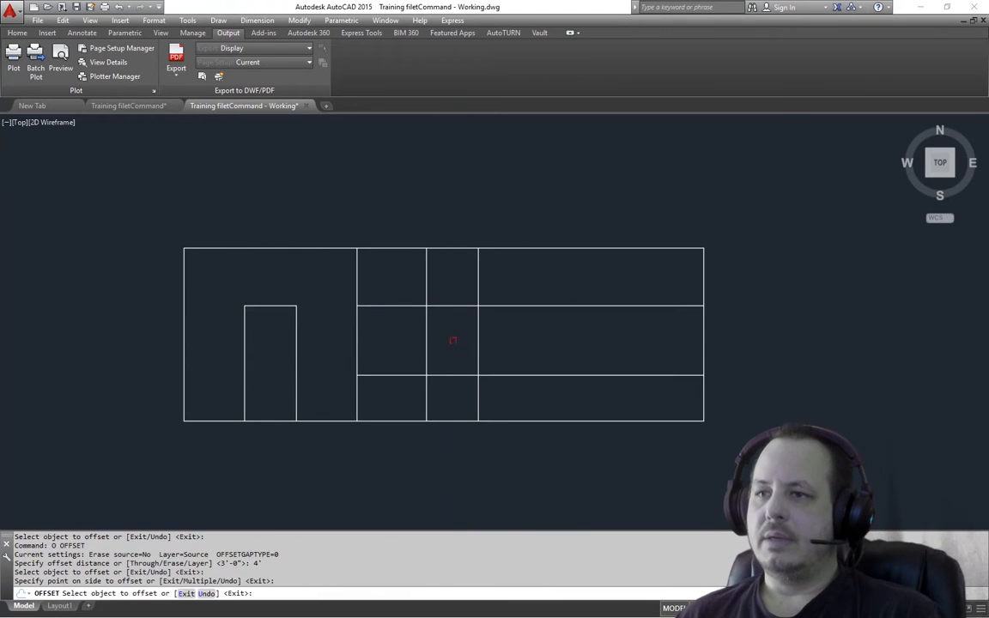
Step: Fillet the first window's left side with its head and sill lines at radius 0 to form both left corners
{"action": "key", "text": "Return"}
{"action": "type", "text": "f"}
{"action": "key", "text": "Return"}
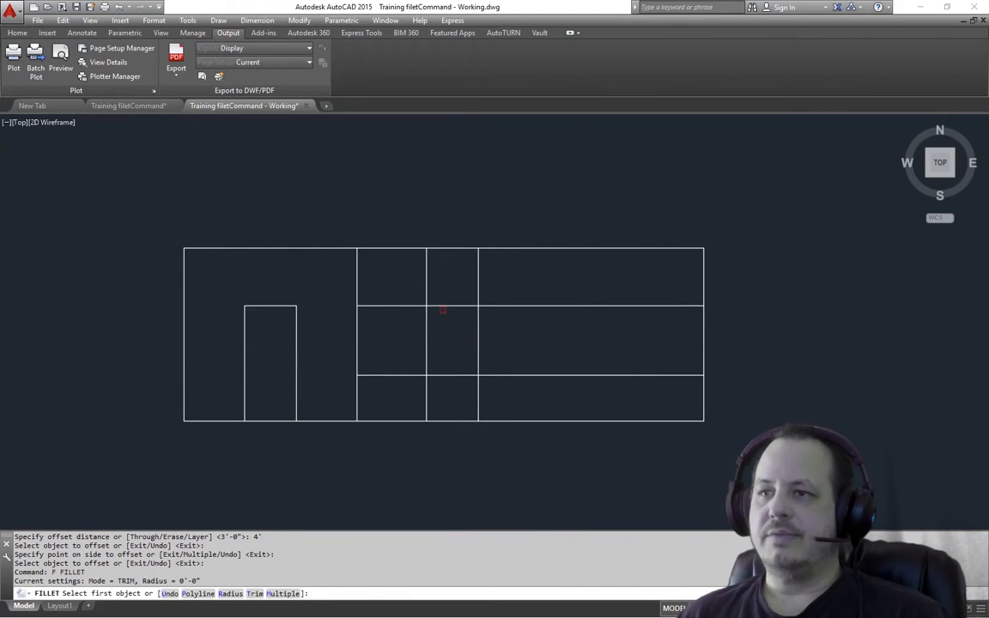
{"action": "left_click", "coordinate": [439, 306]}
{"action": "left_click", "coordinate": [428, 336]}
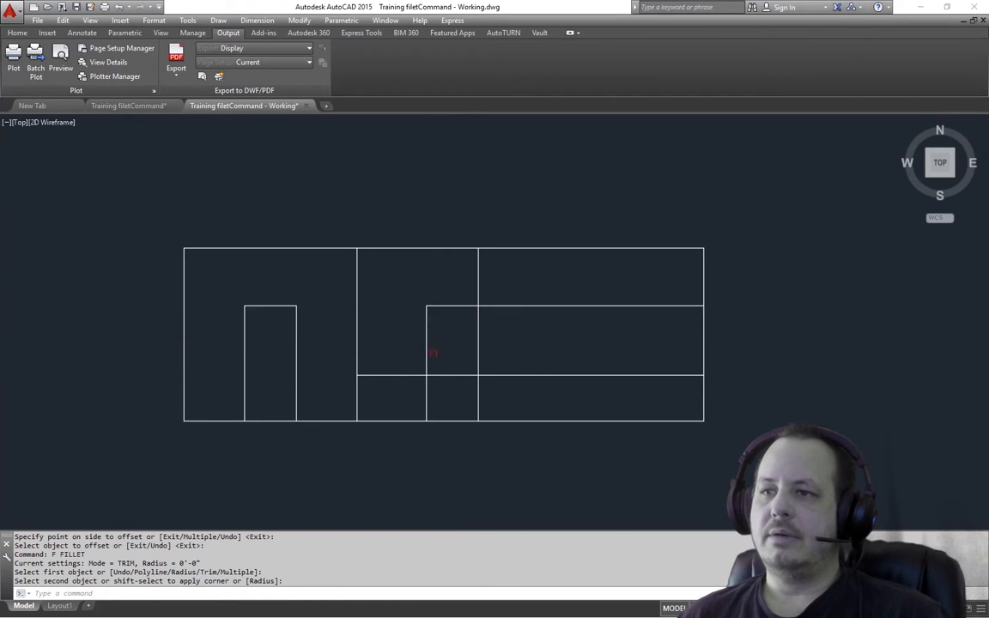
{"action": "key", "text": "Return"}
{"action": "left_click", "coordinate": [441, 375]}
{"action": "left_click", "coordinate": [427, 359]}
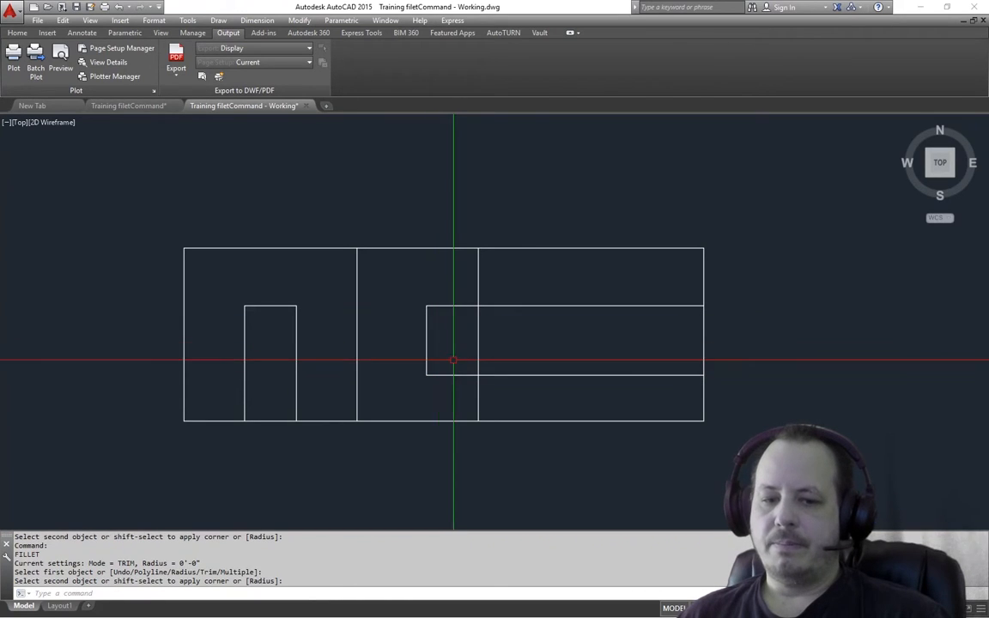
Step: Fillet the first window's right side with its sill and head lines to close both right corners
{"action": "key", "text": "Return"}
{"action": "left_click", "coordinate": [480, 360]}
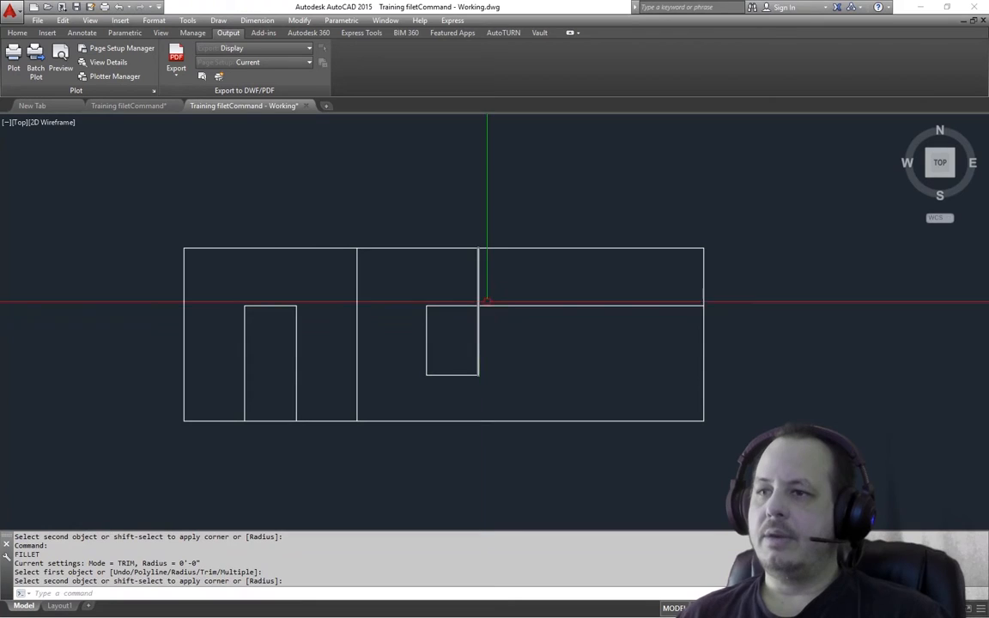
{"action": "key", "text": "Return"}
{"action": "left_click", "coordinate": [478, 321]}
{"action": "left_click", "coordinate": [467, 307]}
Step: Draw horizontal construction lines from the first window's upper and lower right corners toward the right wall, stopping short of it
{"action": "middle_click_drag", "start_coordinate": [554, 371], "coordinate": [539, 371]}
{"action": "type", "text": "l"}
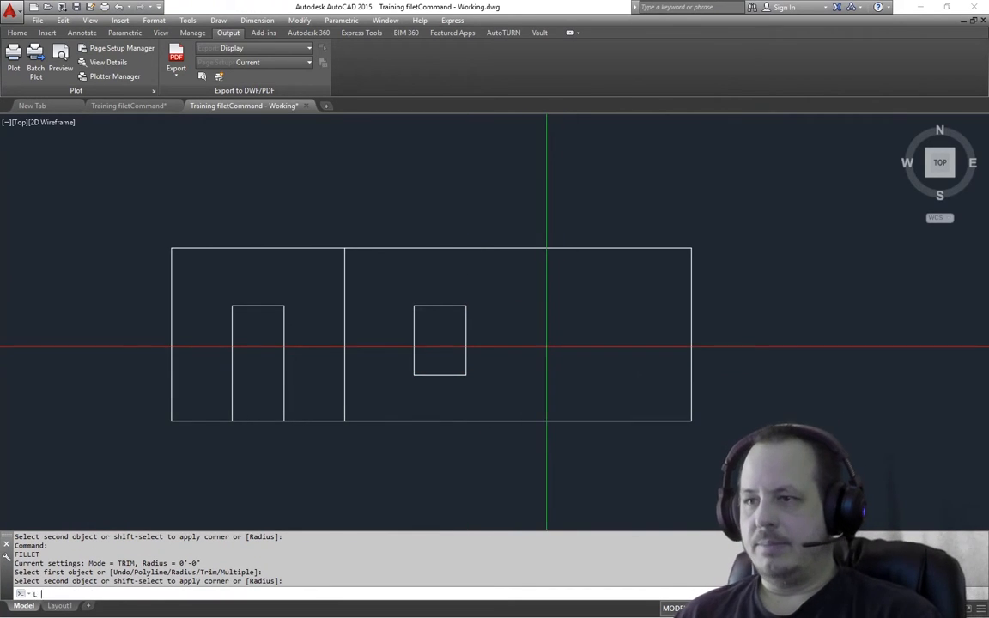
{"action": "key", "text": "Return"}
{"action": "left_click", "coordinate": [467, 306]}
{"action": "left_click", "coordinate": [666, 327]}
{"action": "key", "text": "Return"}
{"action": "key", "text": "Return"}
{"action": "left_click", "coordinate": [456, 380]}
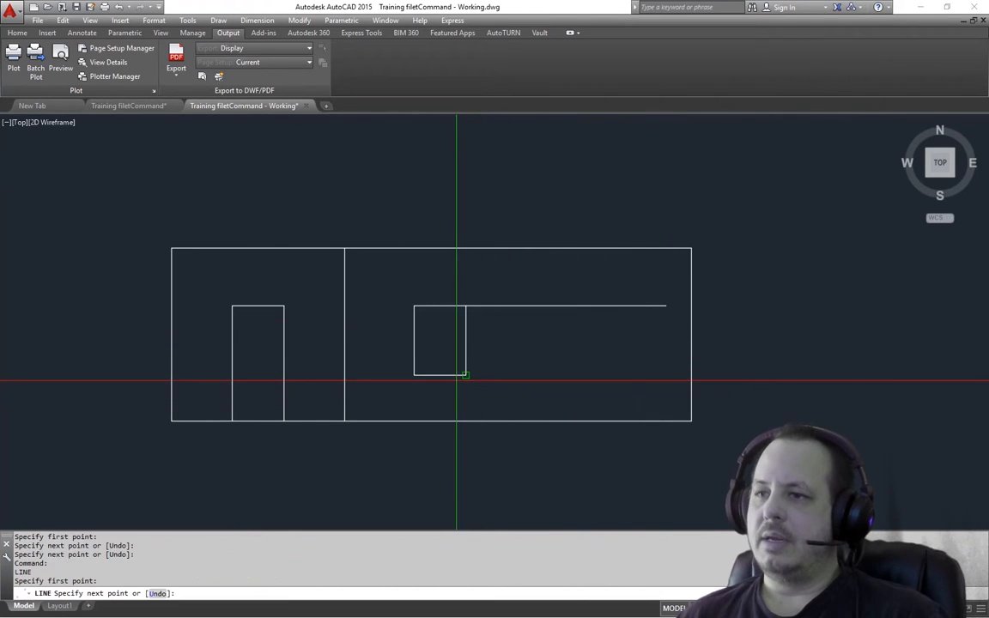
{"action": "left_click", "coordinate": [660, 393]}
{"action": "key", "text": "Return"}
Step: Offset the right wall line 4' to the left for the second window's right side
{"action": "type", "text": "o"}
{"action": "key", "text": "Return"}
{"action": "type", "text": "4"}
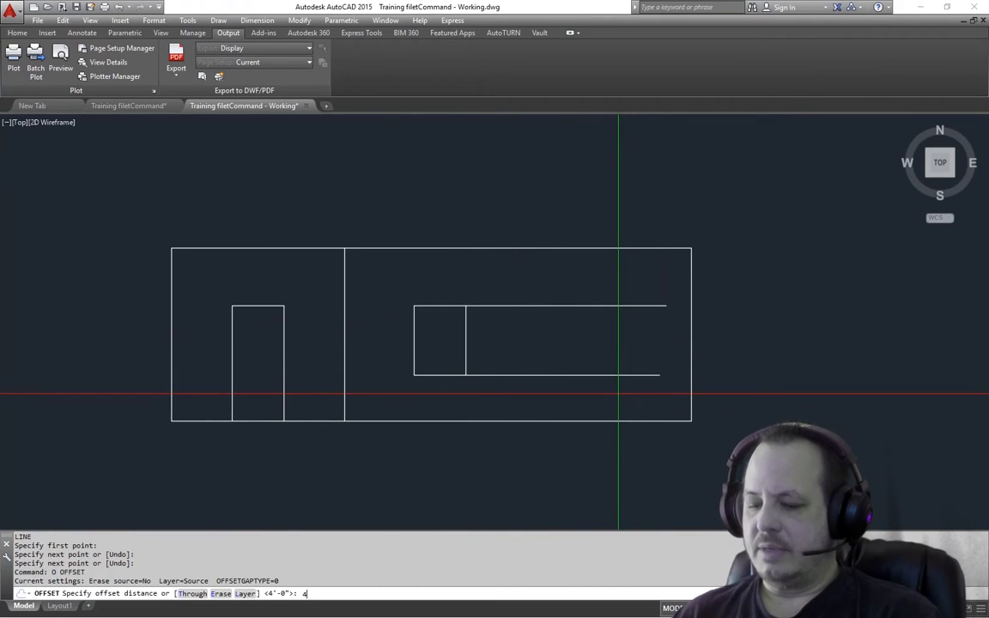
{"action": "type", "text": "'"}
{"action": "key", "text": "Return"}
{"action": "left_click", "coordinate": [691, 343]}
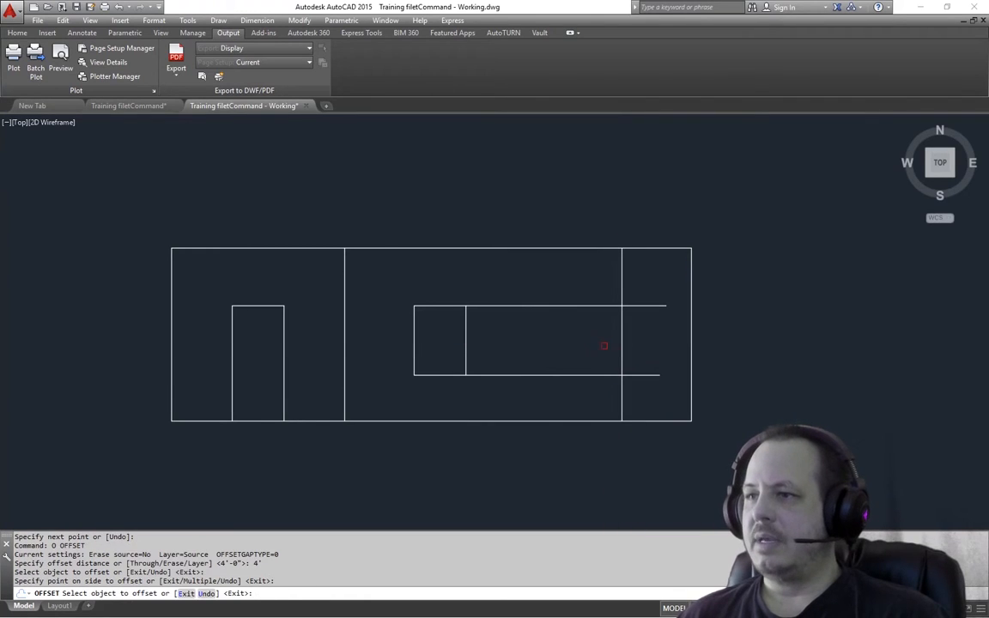
{"action": "left_click", "coordinate": [594, 344]}
Step: Offset the second window's right side 36" to the left for its left side
{"action": "type", "text": "o"}
{"action": "key", "text": "Return"}
{"action": "type", "text": "36"}
{"action": "key", "text": "Return"}
{"action": "left_click", "coordinate": [621, 344]}
{"action": "left_click", "coordinate": [556, 344]}
{"action": "key", "text": "Return"}
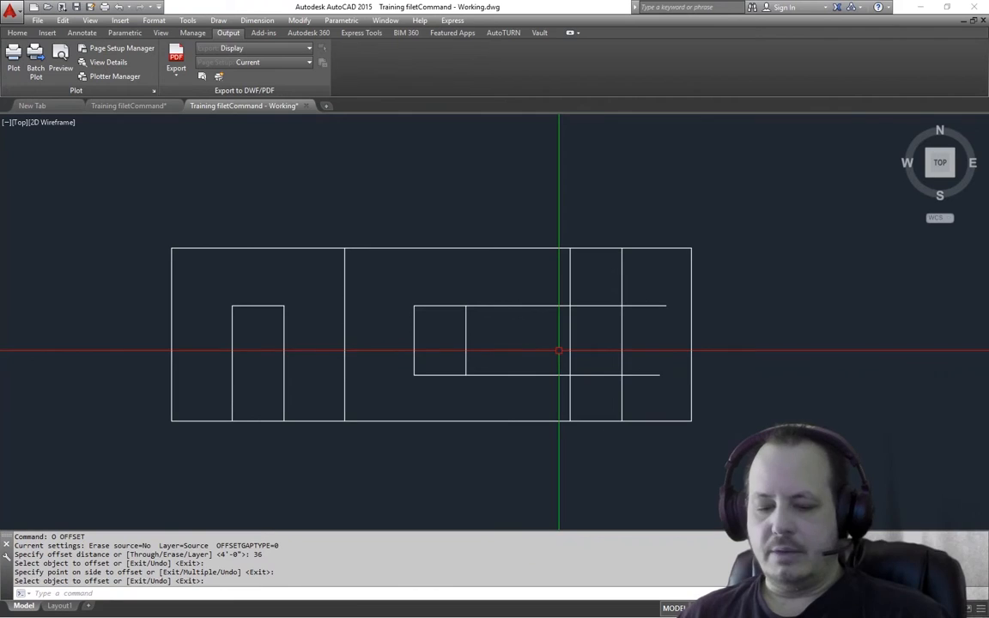
Step: Fillet the second window's left side with the head and sill lines to form both left corners
{"action": "type", "text": "f"}
{"action": "key", "text": "Return"}
{"action": "left_click", "coordinate": [586, 307]}
{"action": "left_click", "coordinate": [570, 316]}
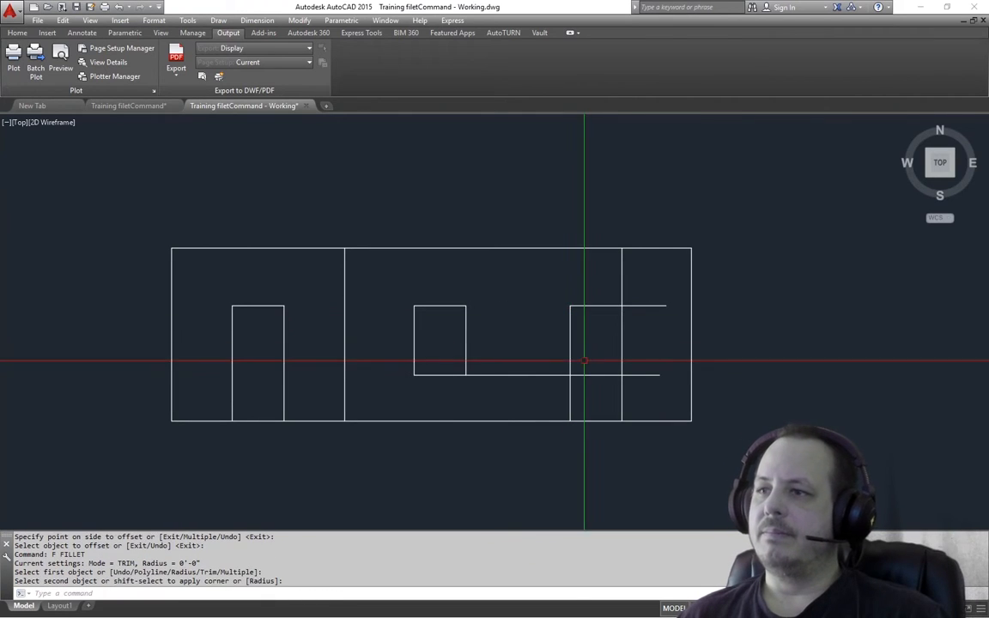
{"action": "key", "text": "Return"}
{"action": "left_click", "coordinate": [570, 362]}
{"action": "left_click", "coordinate": [583, 373]}
Step: Fillet the second window's right side with the sill and head lines to close both right corners
{"action": "key", "text": "Return"}
{"action": "left_click", "coordinate": [614, 376]}
{"action": "left_click", "coordinate": [621, 359]}
{"action": "key", "text": "Return"}
{"action": "left_click", "coordinate": [621, 320]}
{"action": "left_click", "coordinate": [607, 305]}
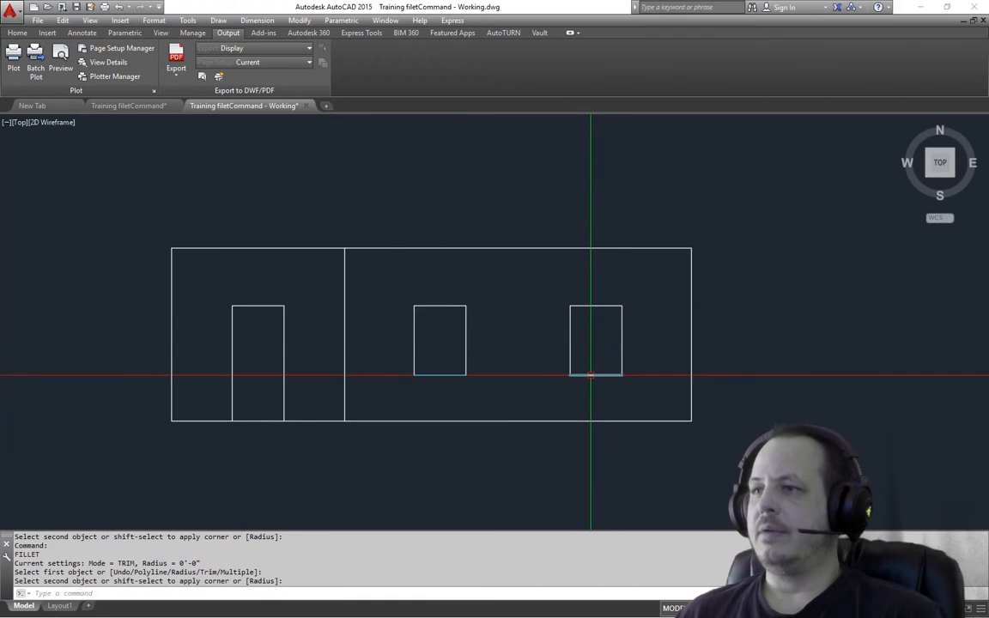
Step: Check the roof dimensions in the Training filetCommand drawing and draw a 12" eave line outward from the working drawing's upper left wall corner
{"action": "middle_click_drag", "start_coordinate": [529, 324], "coordinate": [567, 364]}
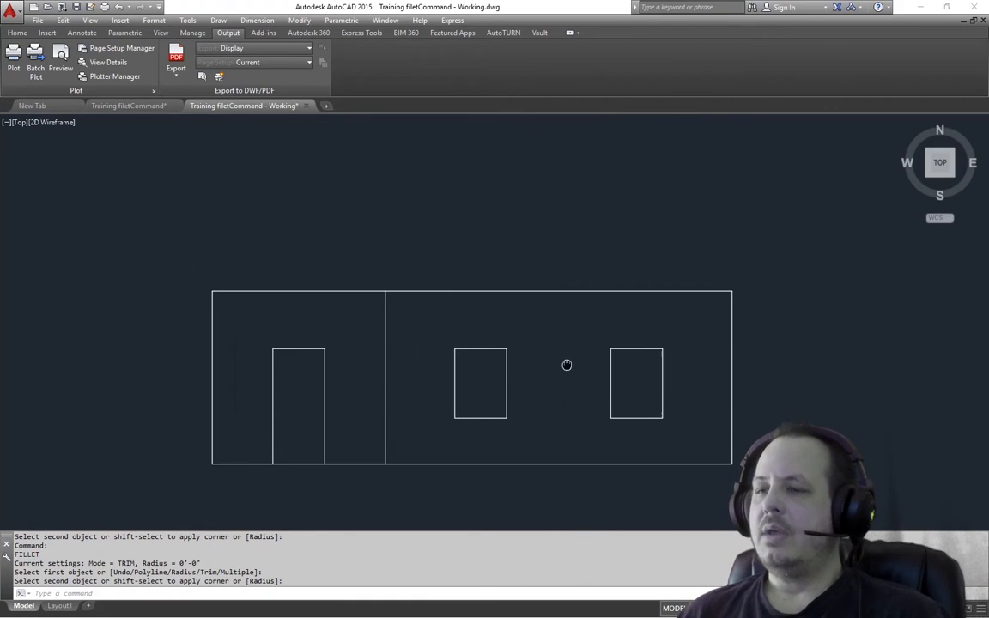
{"action": "middle_click_drag", "start_coordinate": [514, 336], "coordinate": [518, 338]}
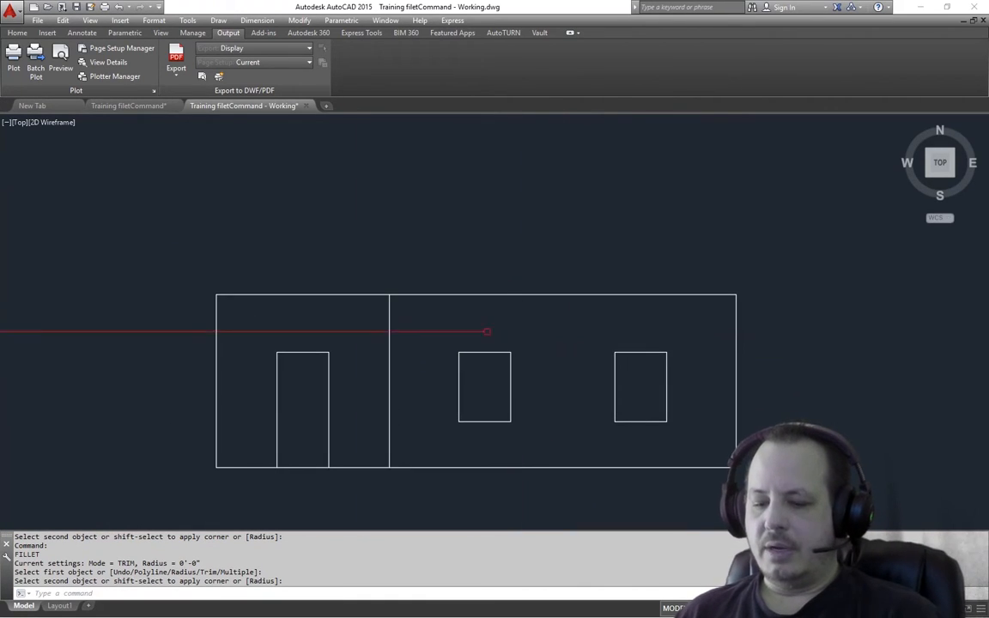
{"action": "left_click", "coordinate": [137, 109]}
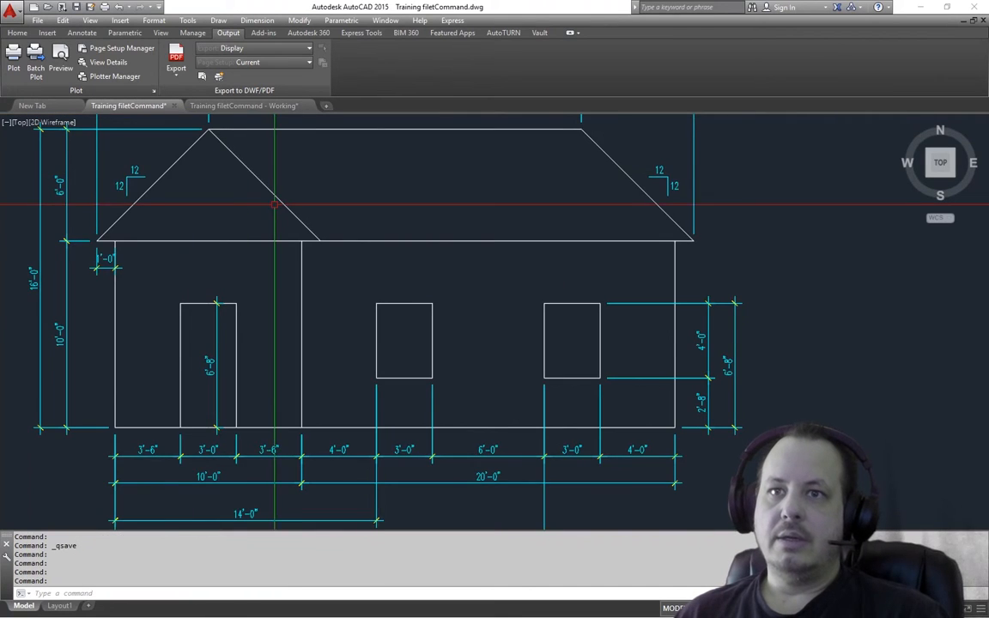
{"action": "scroll", "coordinate": [259, 274], "scroll_direction": "down", "scroll_amount": 1}
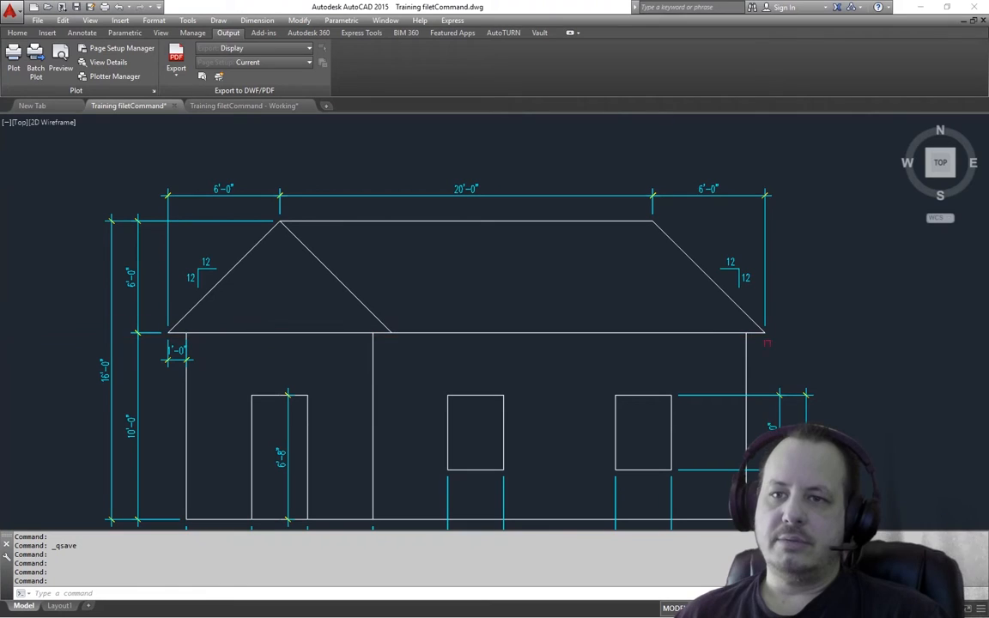
{"action": "left_click", "coordinate": [268, 105]}
{"action": "middle_click_drag", "start_coordinate": [323, 327], "coordinate": [348, 338]}
{"action": "type", "text": "l"}
{"action": "key", "text": "Return"}
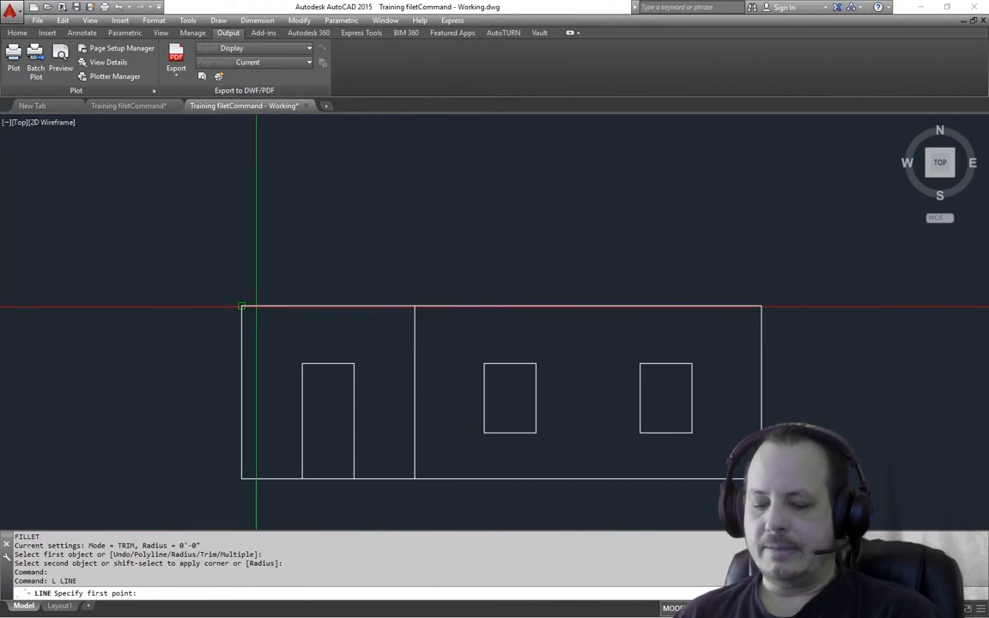
{"action": "left_click", "coordinate": [256, 306]}
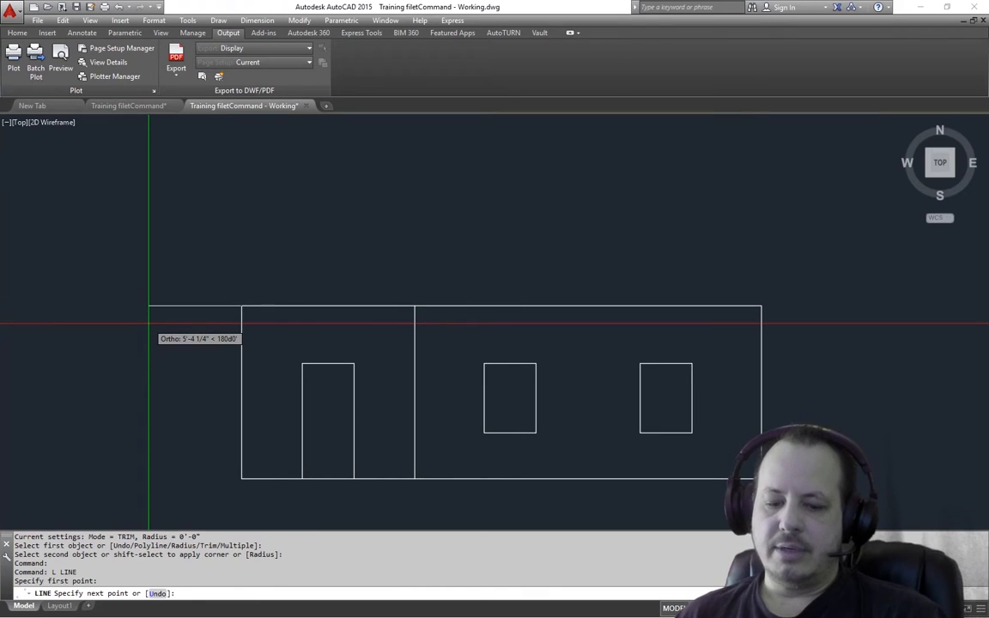
{"action": "key", "text": "Return"}
{"action": "key", "text": "Return"}
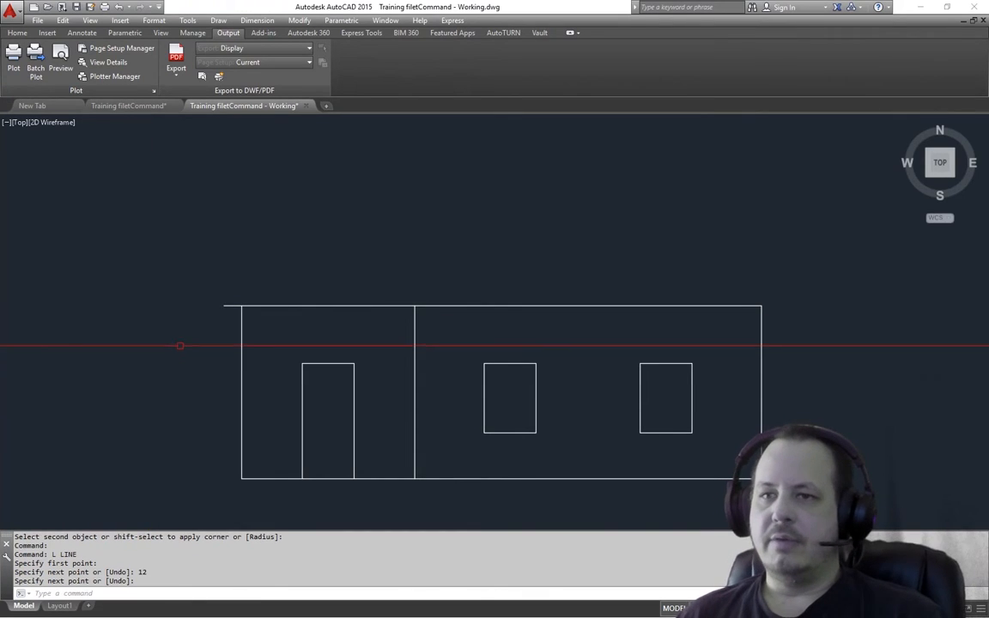
Step: Draw a 12" horizontal eave line outward from the upper right wall corner
{"action": "key", "text": "Return"}
{"action": "left_click", "coordinate": [761, 306]}
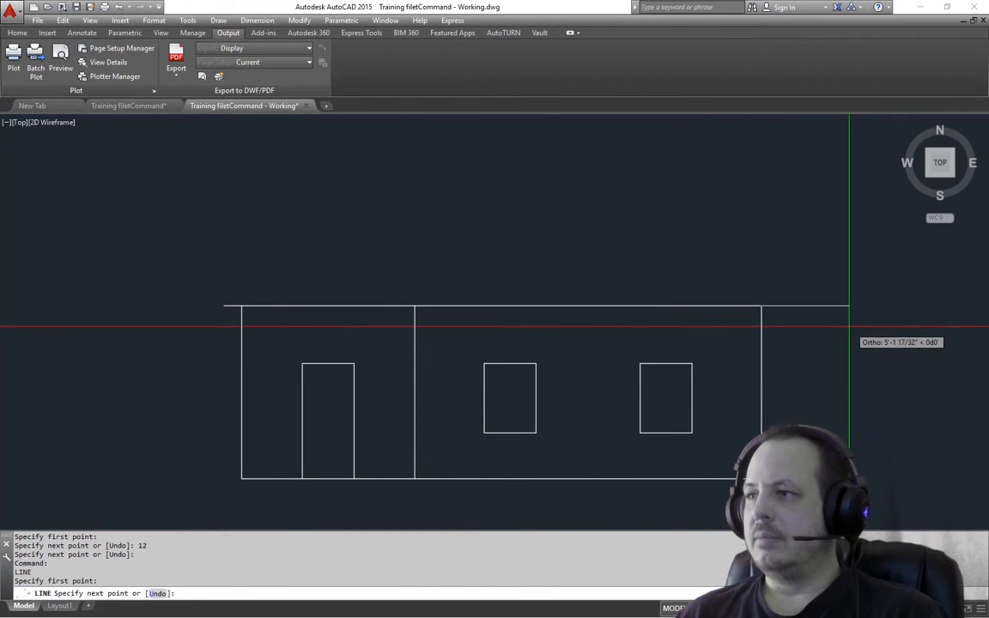
{"action": "type", "text": "12"}
{"action": "key", "text": "Return"}
{"action": "key", "text": "Return"}
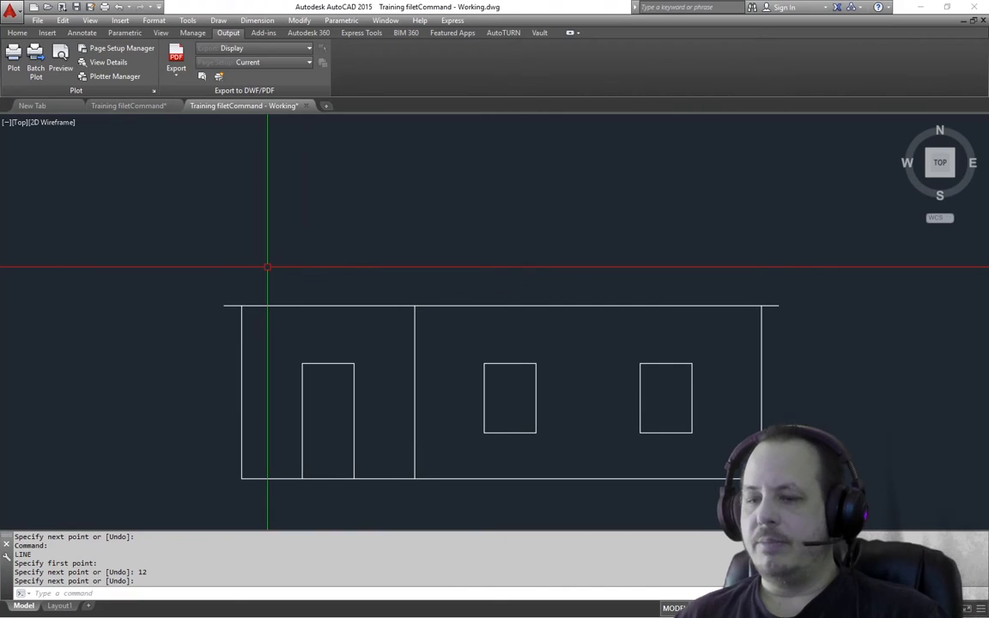
Step: Draw the gable's two slopes from the left eave end using relative points @6',6' and @6',-6'
{"action": "type", "text": "l"}
{"action": "key", "text": "Return"}
{"action": "left_click", "coordinate": [225, 305]}
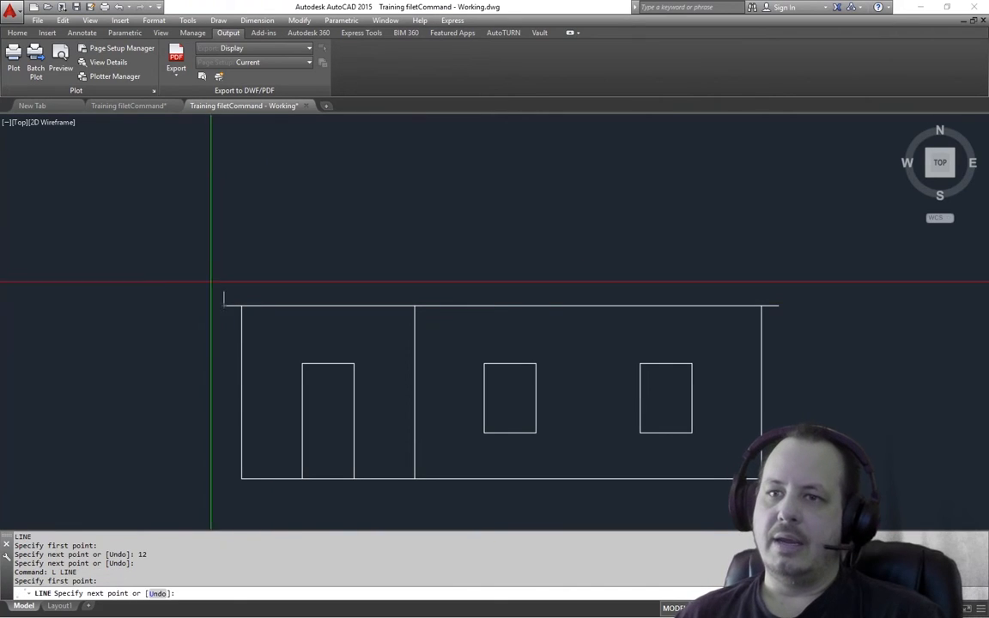
{"action": "key", "text": "F8"}
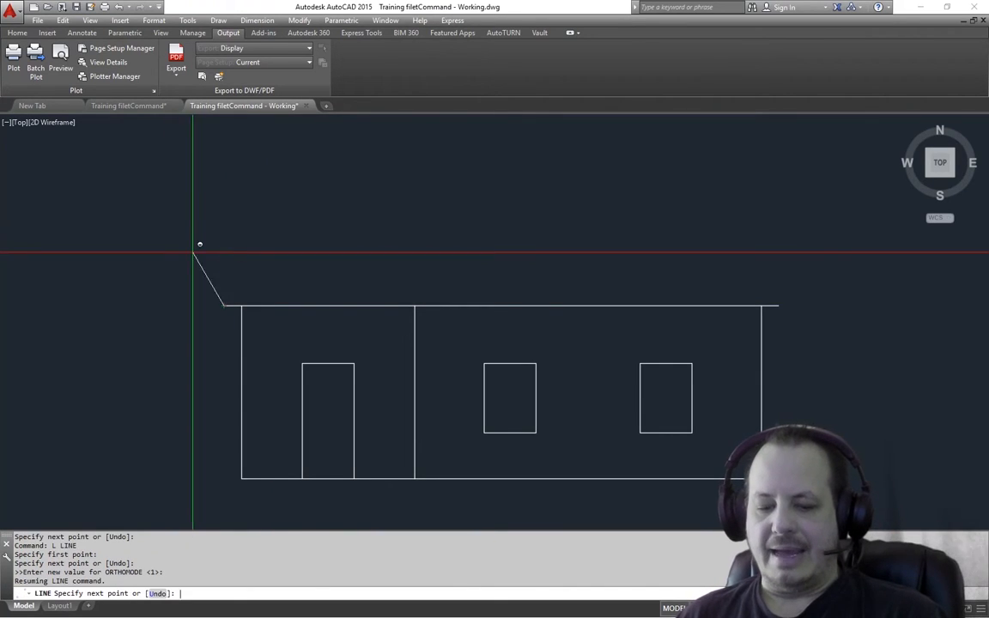
{"action": "type", "text": "@6',6"}
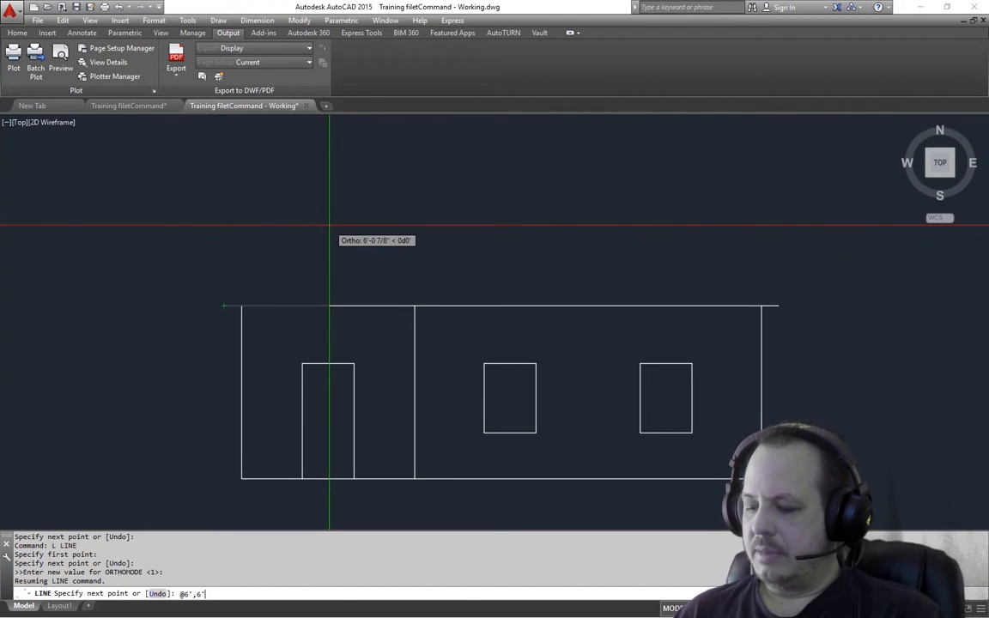
{"action": "key", "text": "Return"}
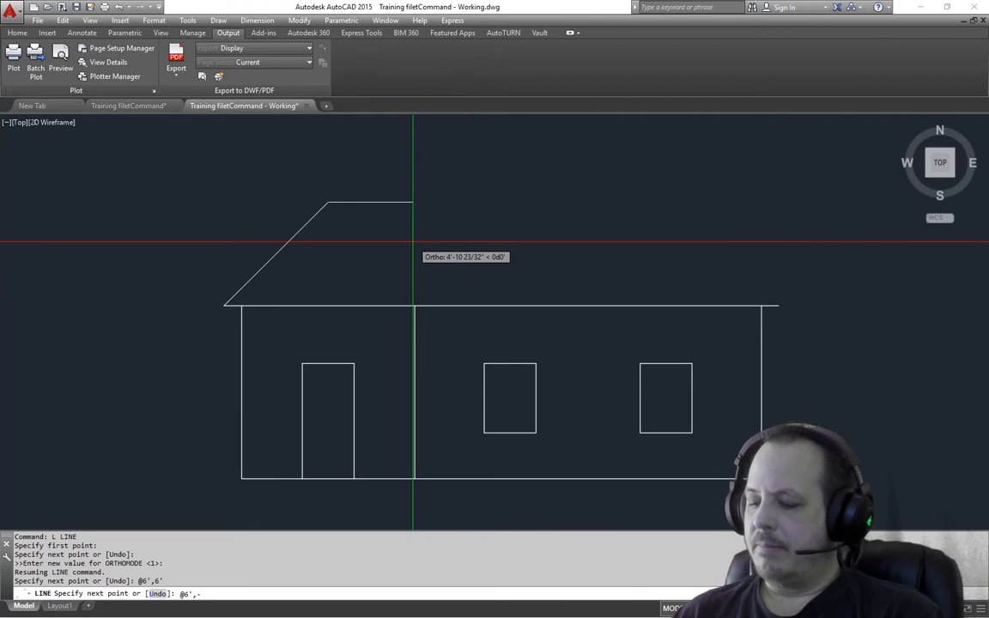
{"action": "key", "text": "Return"}
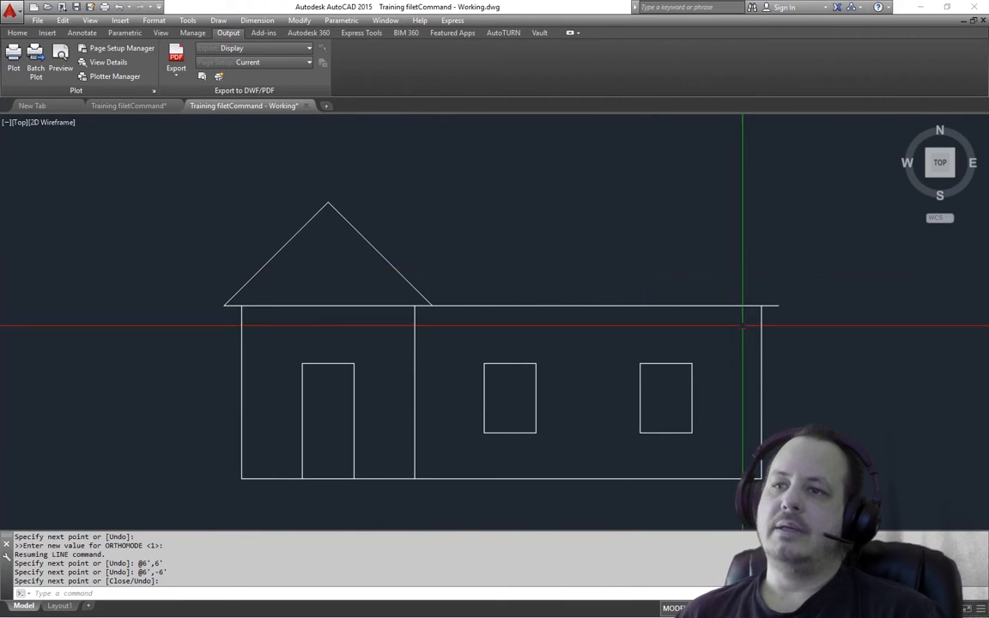
{"action": "key", "text": "Return"}
Step: Draw the right roof slope from the right eave end to @-6',6' and continue with a ridge line to the gable peak
{"action": "type", "text": "LINE Specify first point:"}
{"action": "key", "text": "Return"}
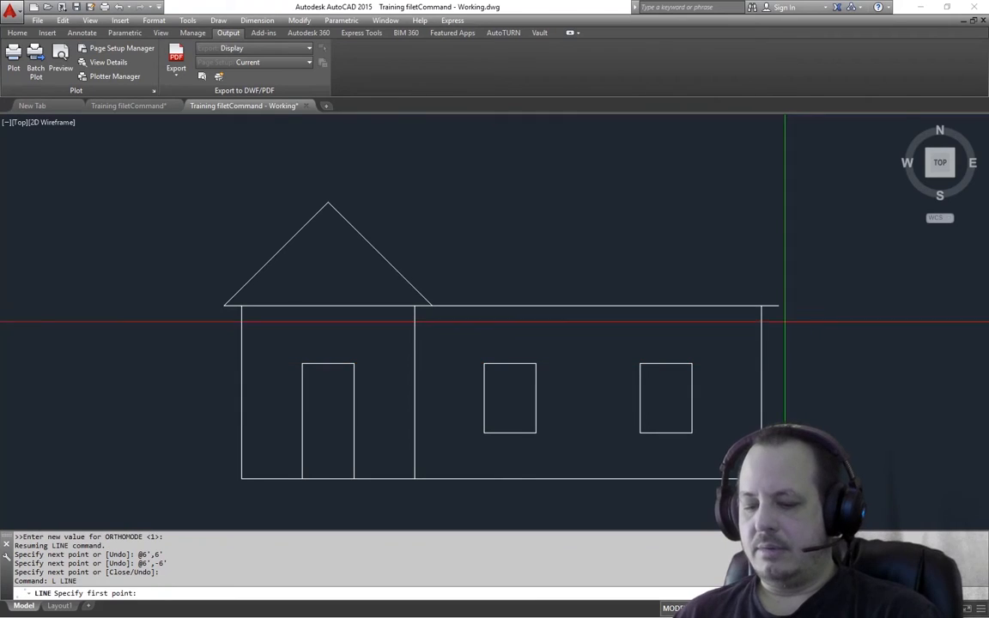
{"action": "left_click", "coordinate": [779, 307]}
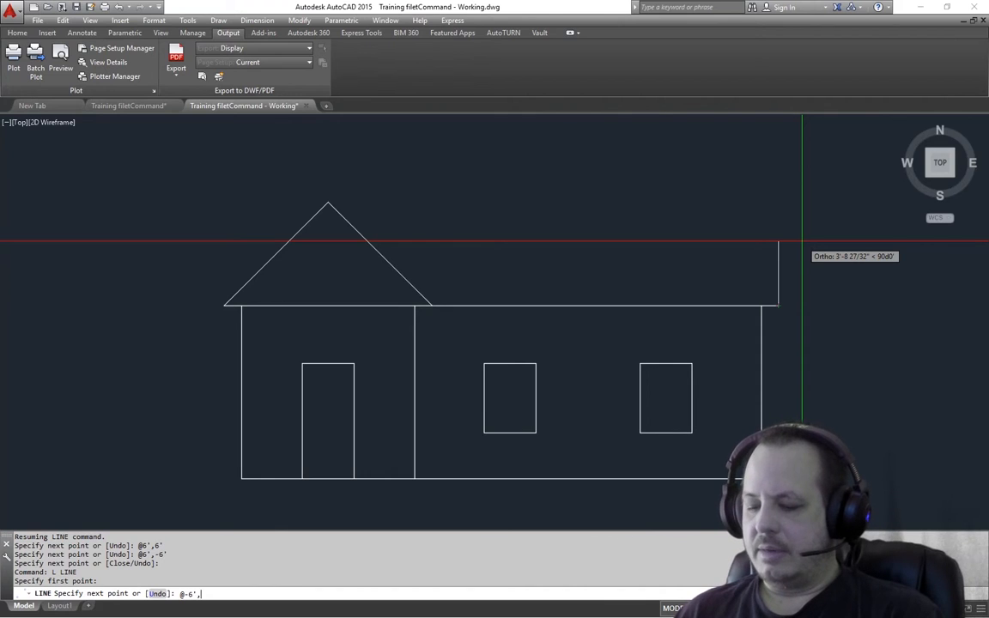
{"action": "key", "text": "Return"}
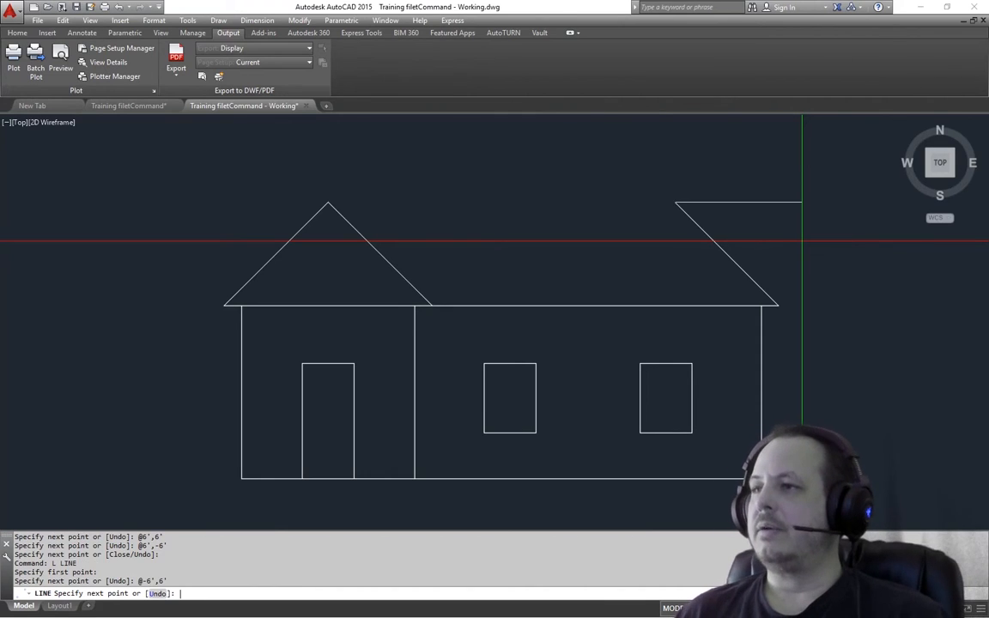
{"action": "key", "text": "Return"}
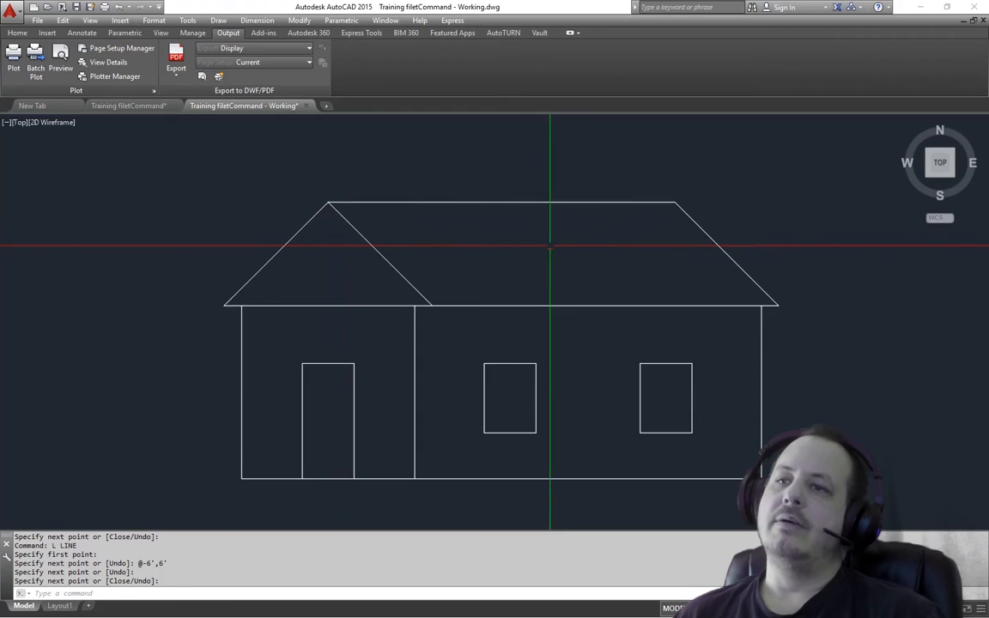
Step: Draw a vertical line in the empty area left of the house, reaching from below its base to above its roof
{"action": "scroll", "coordinate": [517, 240], "scroll_direction": "down", "scroll_amount": 3}
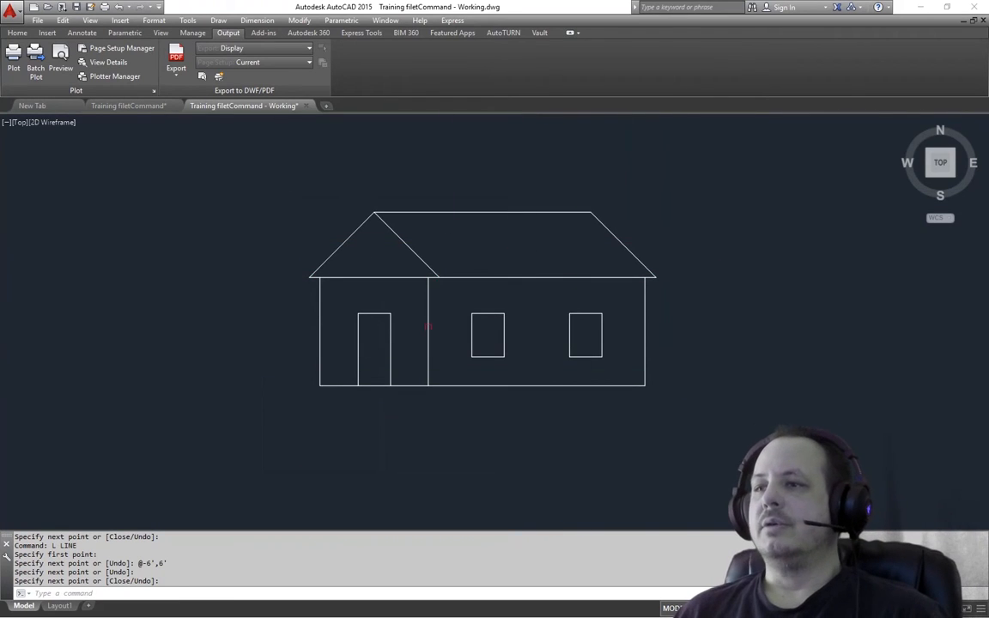
{"action": "middle_click_drag", "start_coordinate": [541, 330], "coordinate": [527, 337]}
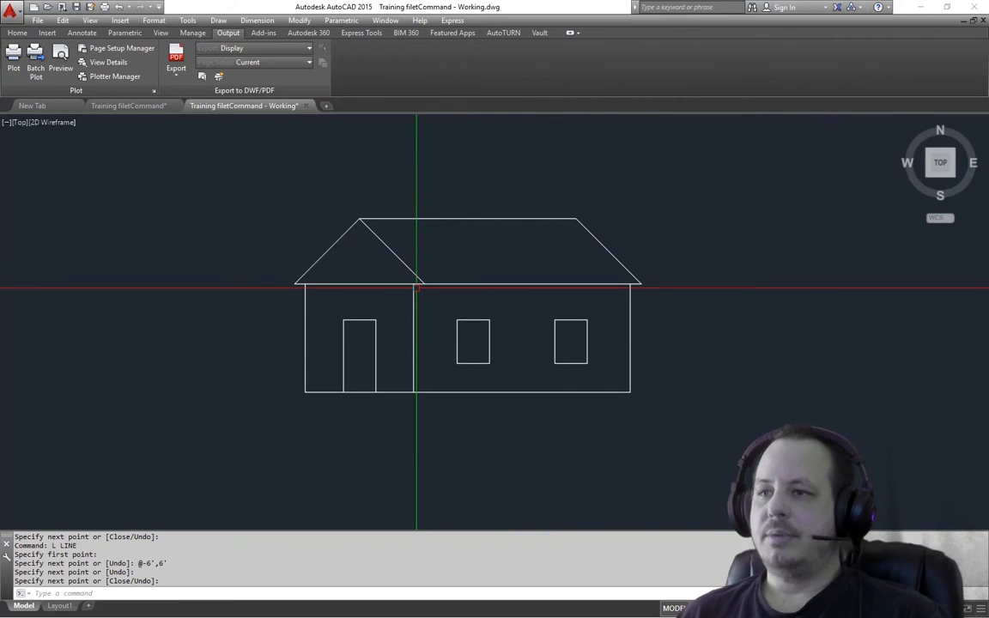
{"action": "middle_click_drag", "start_coordinate": [528, 337], "coordinate": [531, 361]}
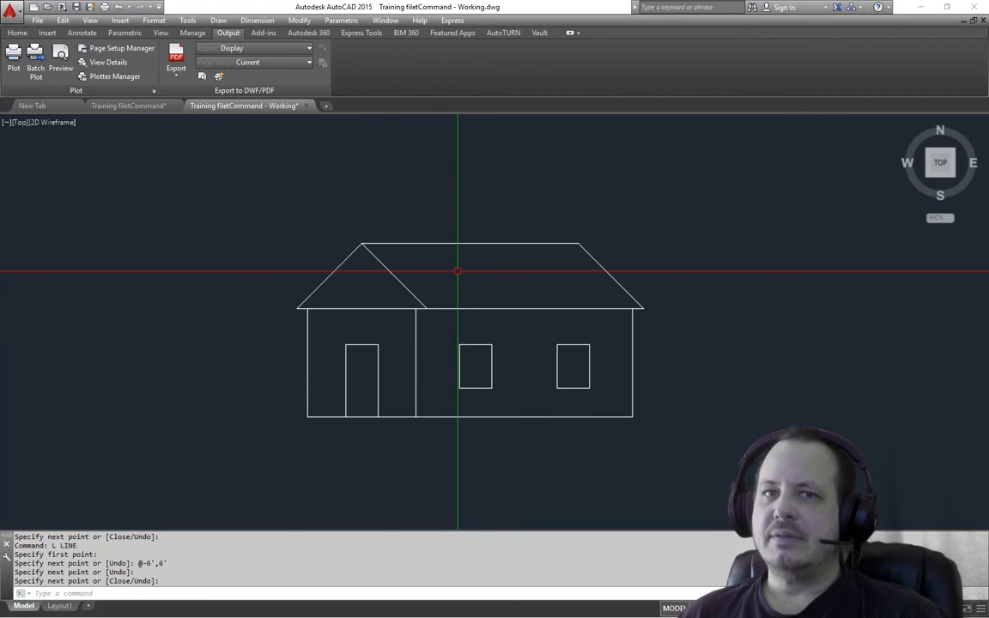
{"action": "middle_click_drag", "start_coordinate": [290, 353], "coordinate": [319, 365]}
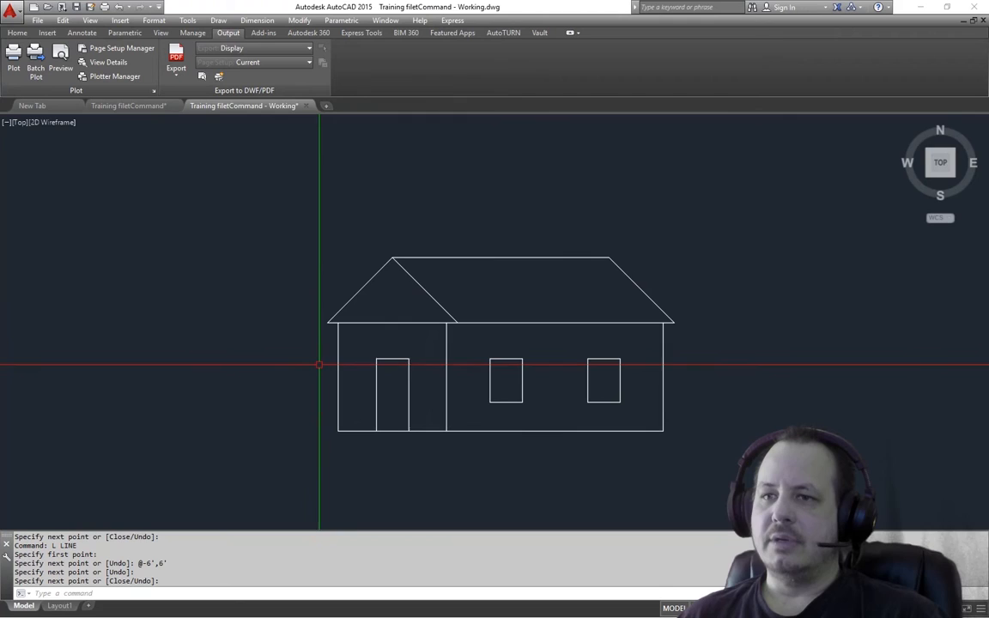
{"action": "key", "text": "Return"}
{"action": "type", "text": "l"}
{"action": "key", "text": "Return"}
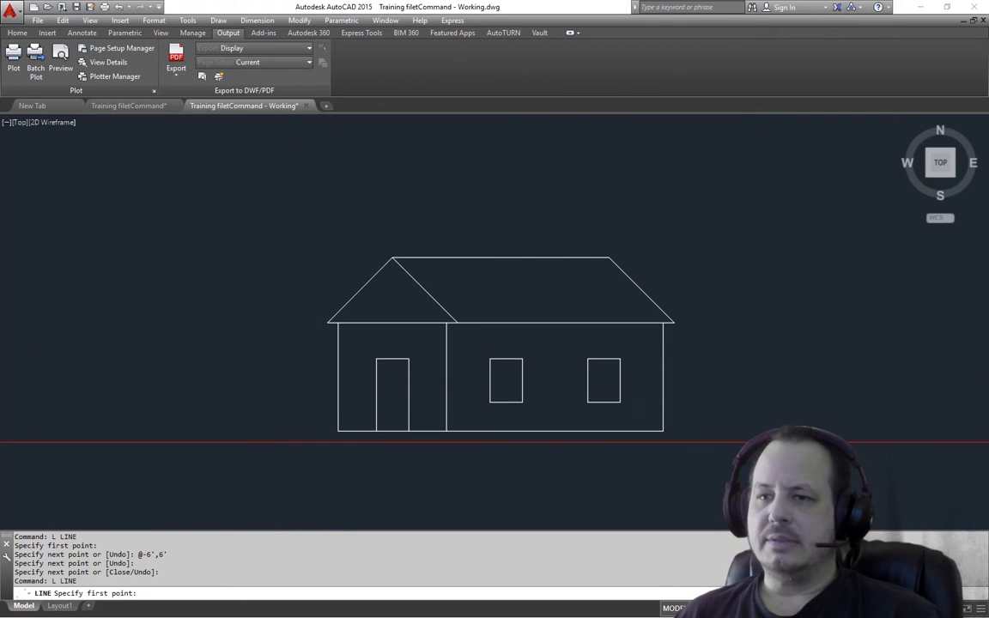
{"action": "left_click", "coordinate": [267, 447]}
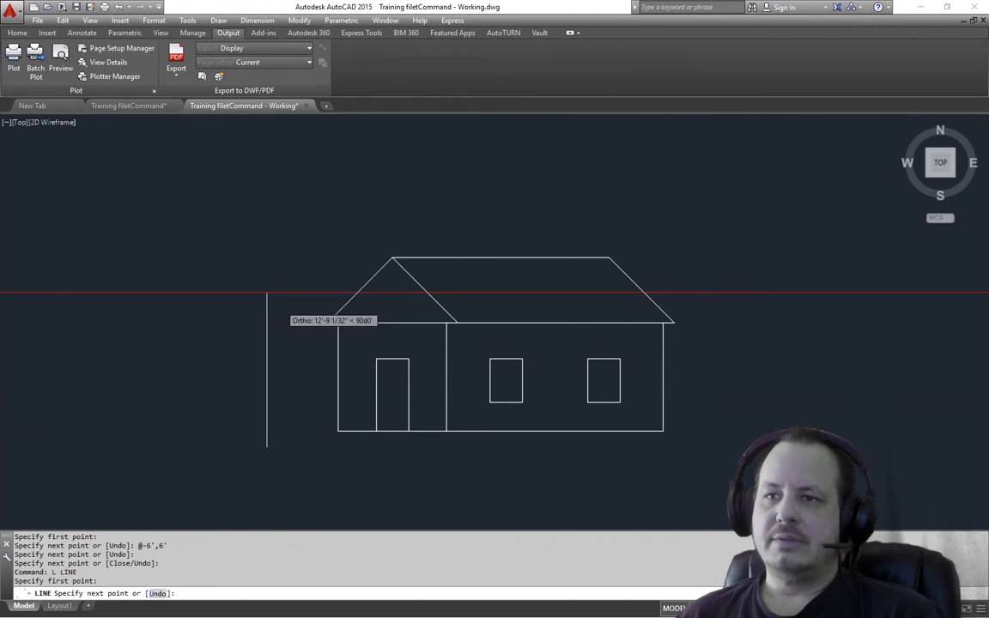
{"action": "left_click", "coordinate": [302, 182]}
{"action": "key", "text": "Return"}
Step: Draw a horizontal line above the roof that crosses the upper part of the vertical line
{"action": "middle_click_drag", "start_coordinate": [303, 241], "coordinate": [425, 281]}
{"action": "key", "text": "Return"}
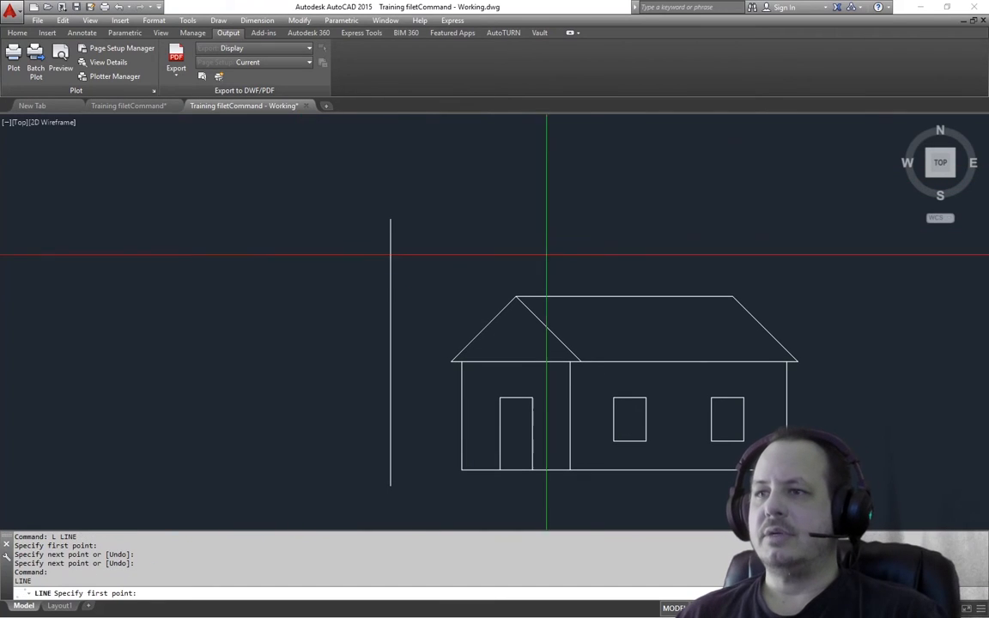
{"action": "left_click", "coordinate": [588, 253]}
{"action": "left_click", "coordinate": [247, 258]}
{"action": "key", "text": "Return"}
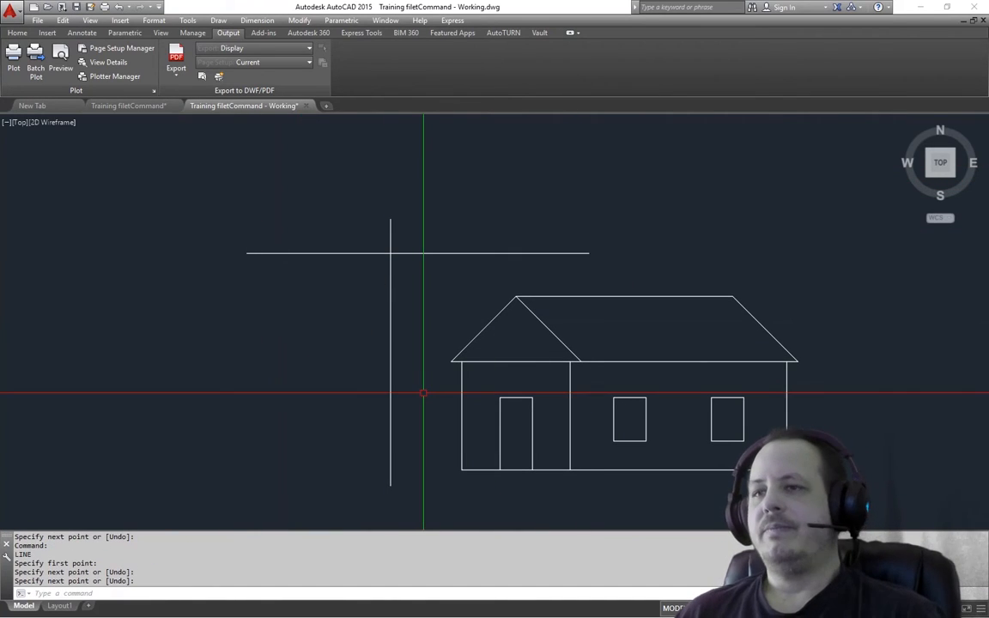
Step: Fillet the crossing horizontal and vertical lines with a 10' radius, keeping the portions right of and below their intersection
{"action": "middle_click_drag", "start_coordinate": [425, 393], "coordinate": [408, 390]}
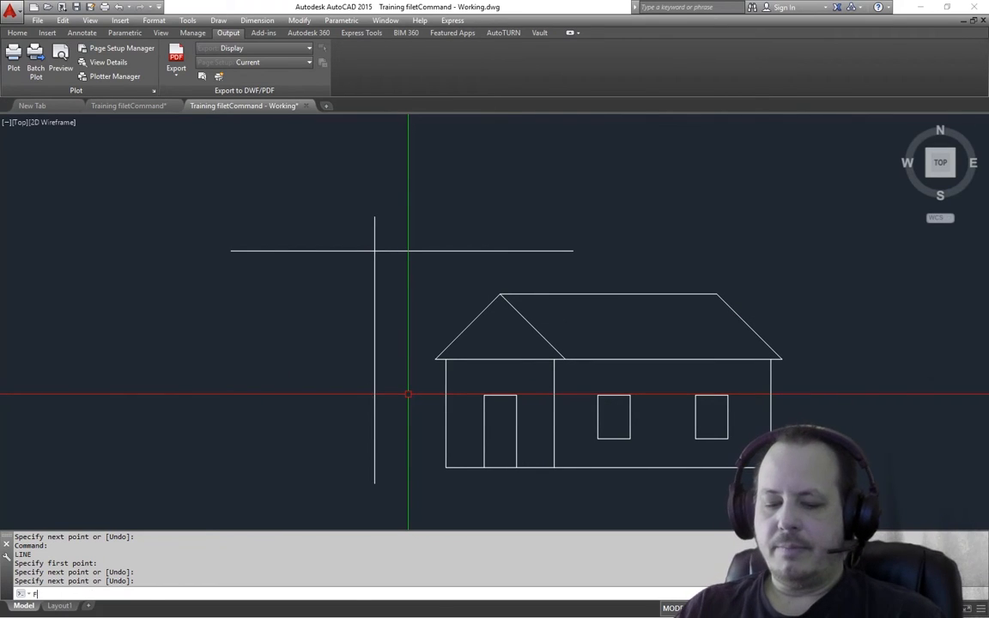
{"action": "key", "text": "Return"}
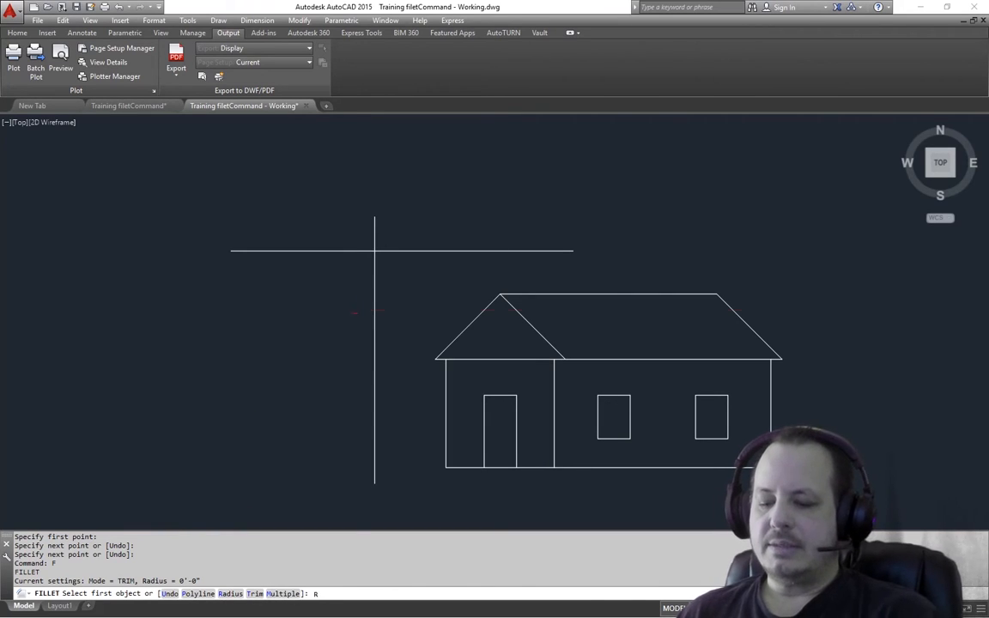
{"action": "key", "text": "Return"}
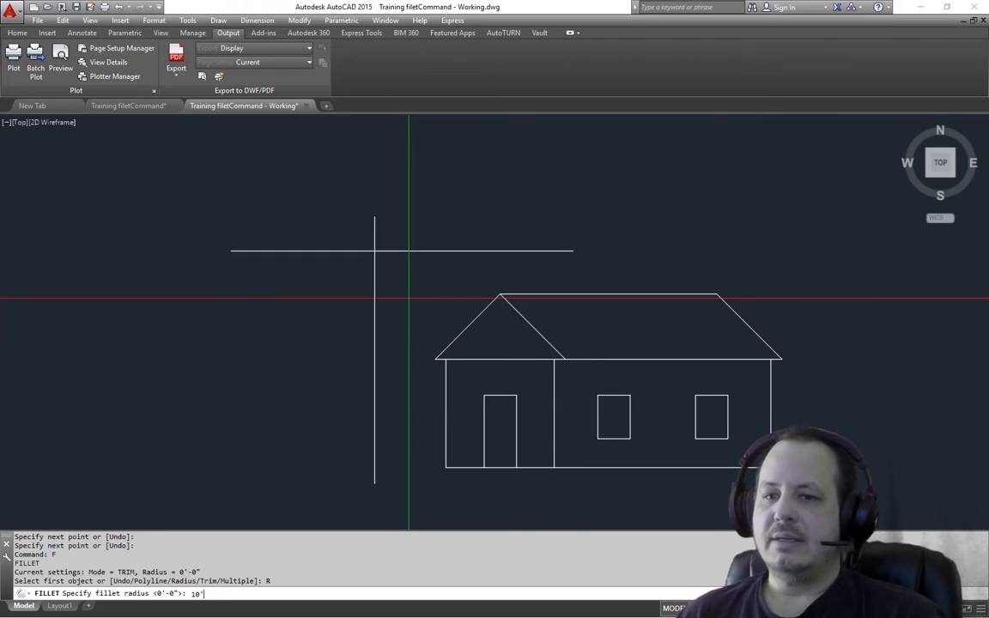
{"action": "key", "text": "Return"}
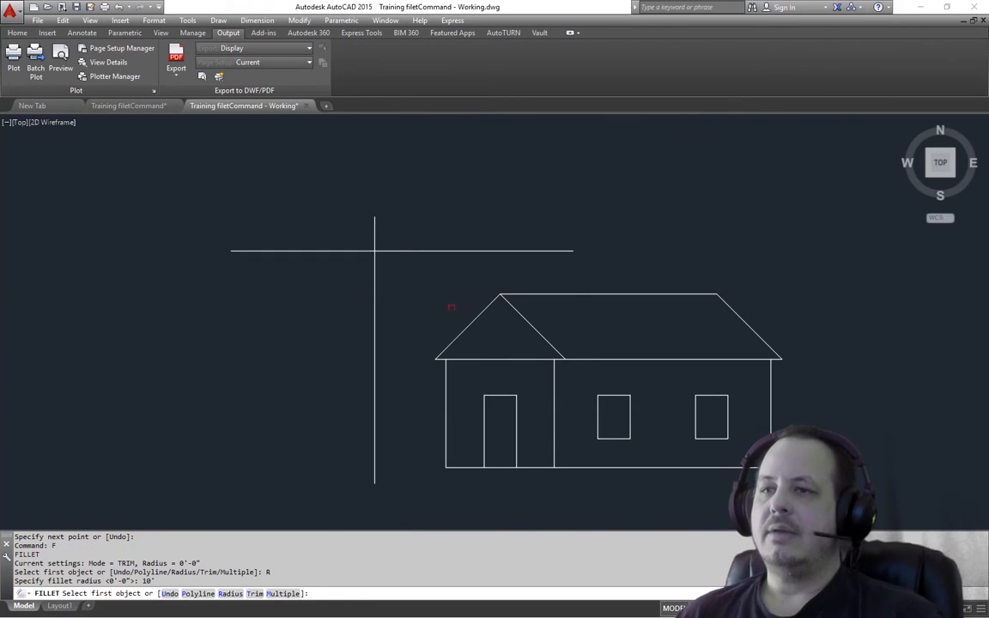
{"action": "left_click", "coordinate": [409, 252]}
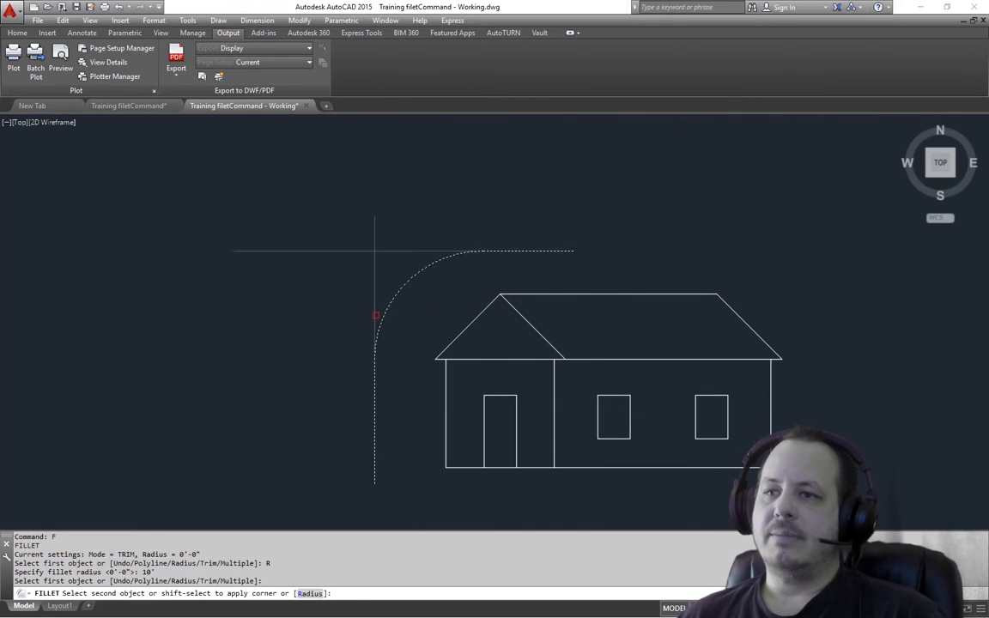
{"action": "left_click", "coordinate": [375, 309]}
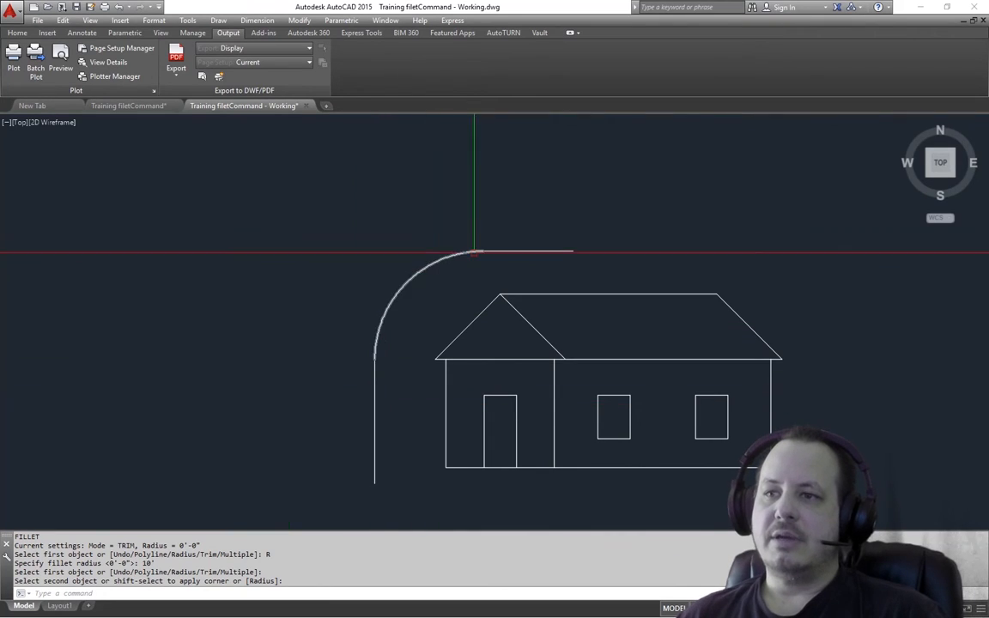
Step: Draw a second vertical line to the left of the filleted pair
{"action": "middle_click_drag", "start_coordinate": [363, 352], "coordinate": [440, 318]}
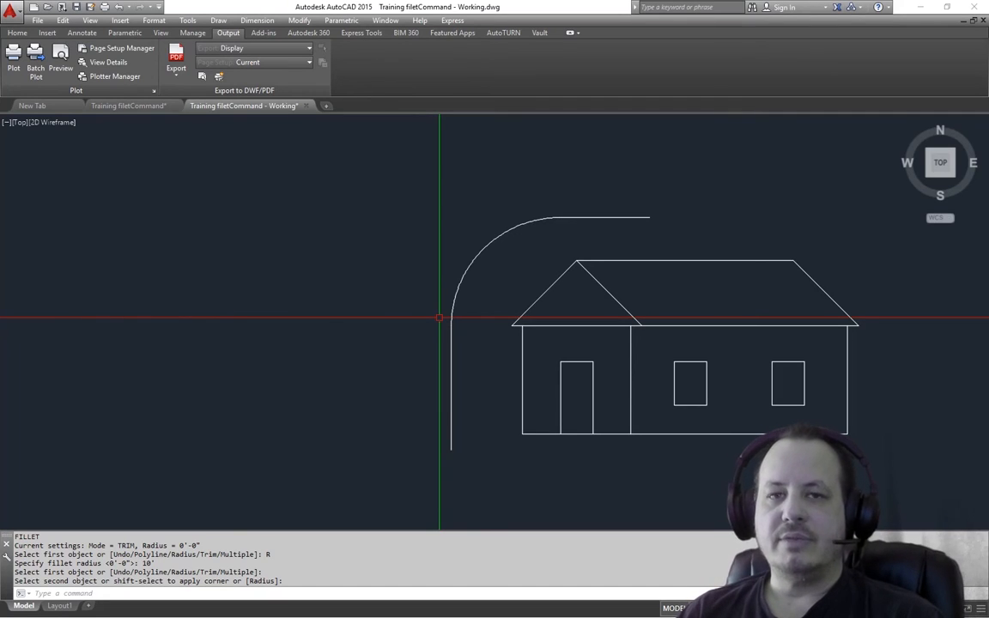
{"action": "key", "text": "Return"}
{"action": "type", "text": "l"}
{"action": "key", "text": "Return"}
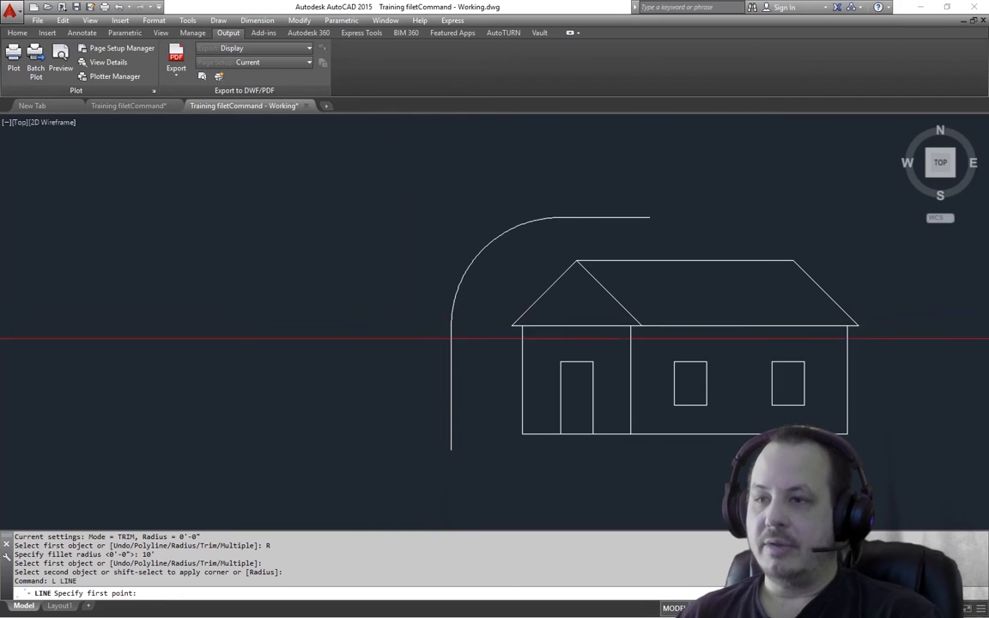
{"action": "left_click", "coordinate": [364, 436]}
{"action": "left_click", "coordinate": [387, 185]}
{"action": "key", "text": "Return"}
Step: Draw a second horizontal line just above the new vertical line's upper end, extending past it on both sides
{"action": "key", "text": "Return"}
{"action": "left_click", "coordinate": [575, 178]}
{"action": "left_click", "coordinate": [261, 179]}
{"action": "key", "text": "Return"}
{"action": "key", "text": "Escape"}
{"action": "key", "text": "Escape"}
Step: Fillet the second horizontal and vertical lines with a 5' radius, keeping the right portion of the horizontal line
{"action": "type", "text": "f"}
{"action": "key", "text": "Return"}
{"action": "type", "text": "r"}
{"action": "key", "text": "Return"}
{"action": "type", "text": "5'"}
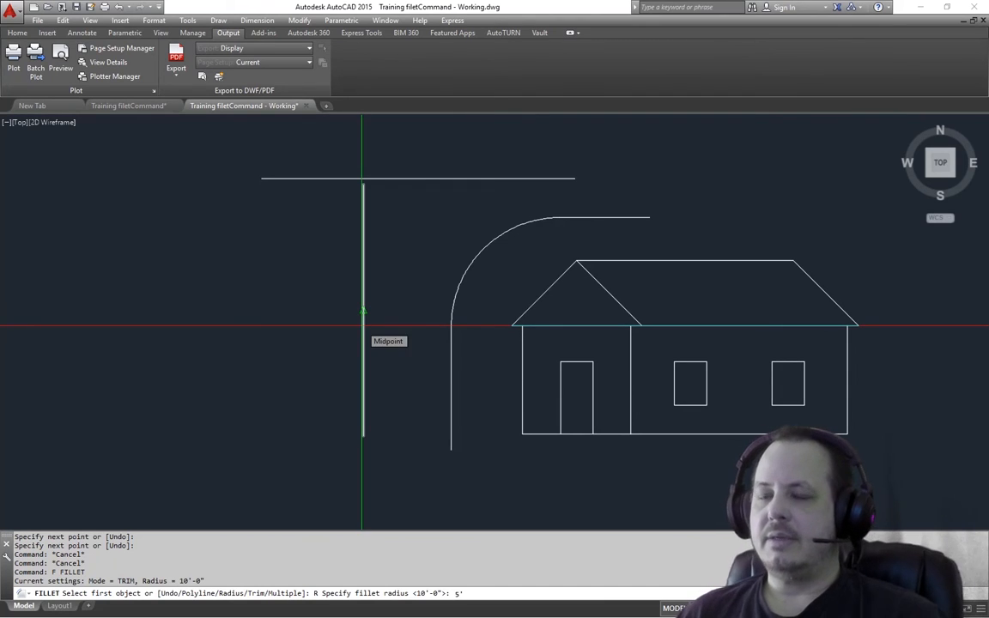
{"action": "key", "text": "Return"}
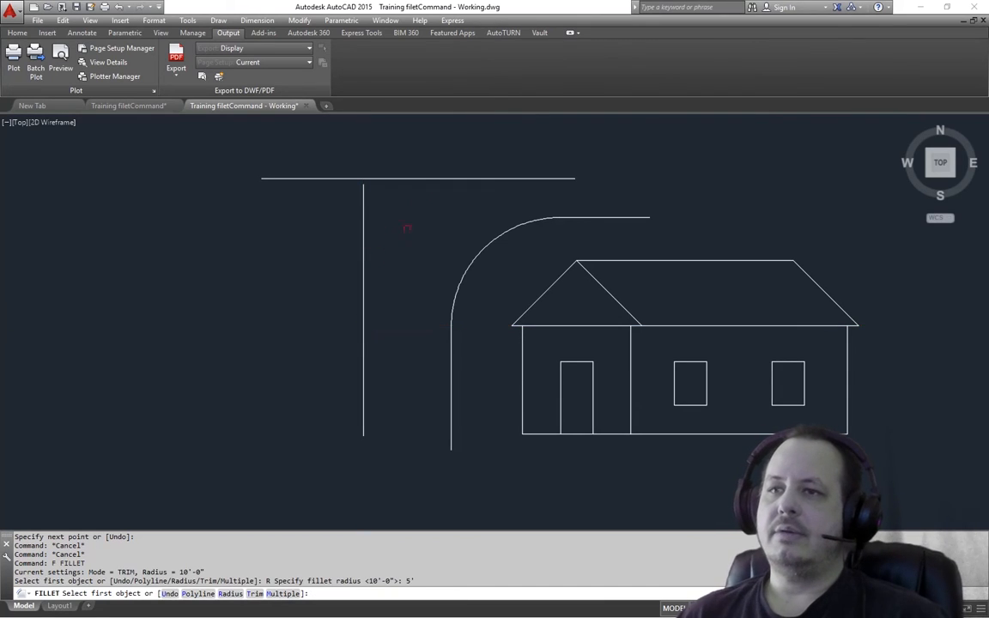
{"action": "left_click", "coordinate": [415, 179]}
{"action": "left_click", "coordinate": [364, 221]}
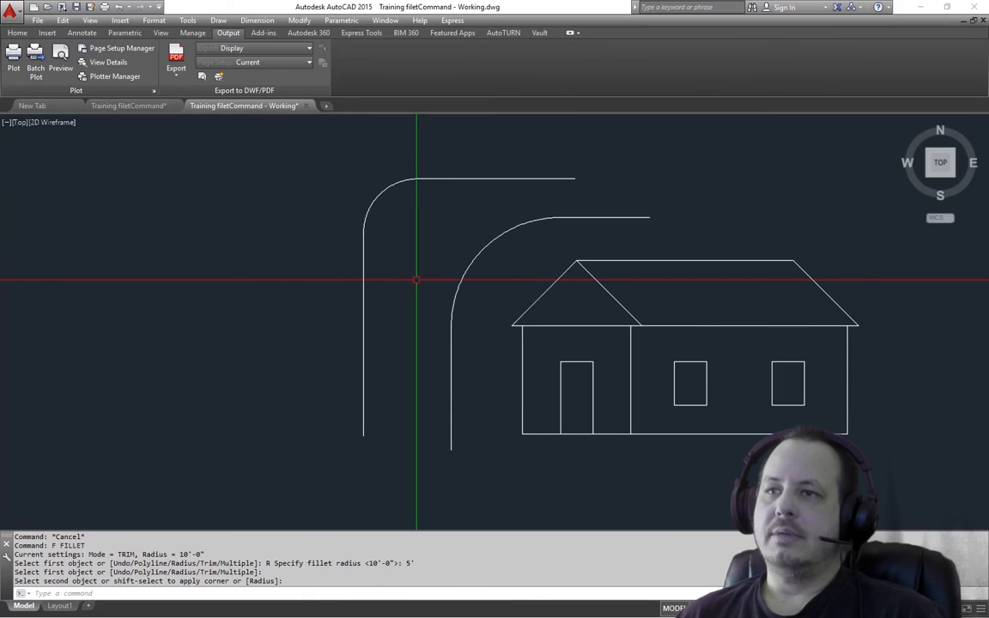
Step: Fillet the corner between the roof's ridge line and right slope using the 5' radius
{"action": "middle_click_drag", "start_coordinate": [417, 280], "coordinate": [307, 284]}
{"action": "key", "text": "Return"}
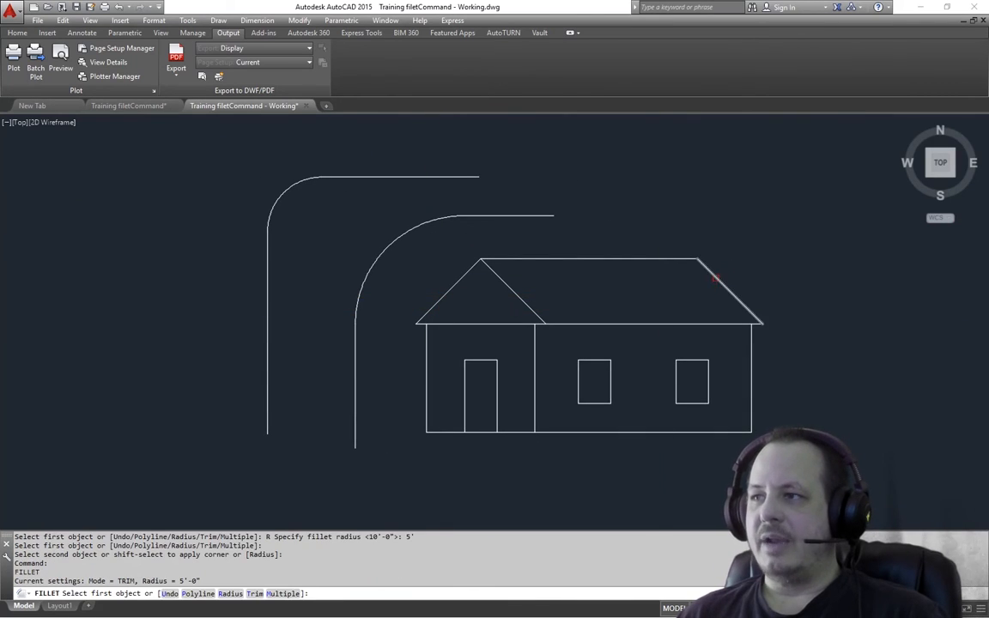
{"action": "left_click", "coordinate": [657, 259]}
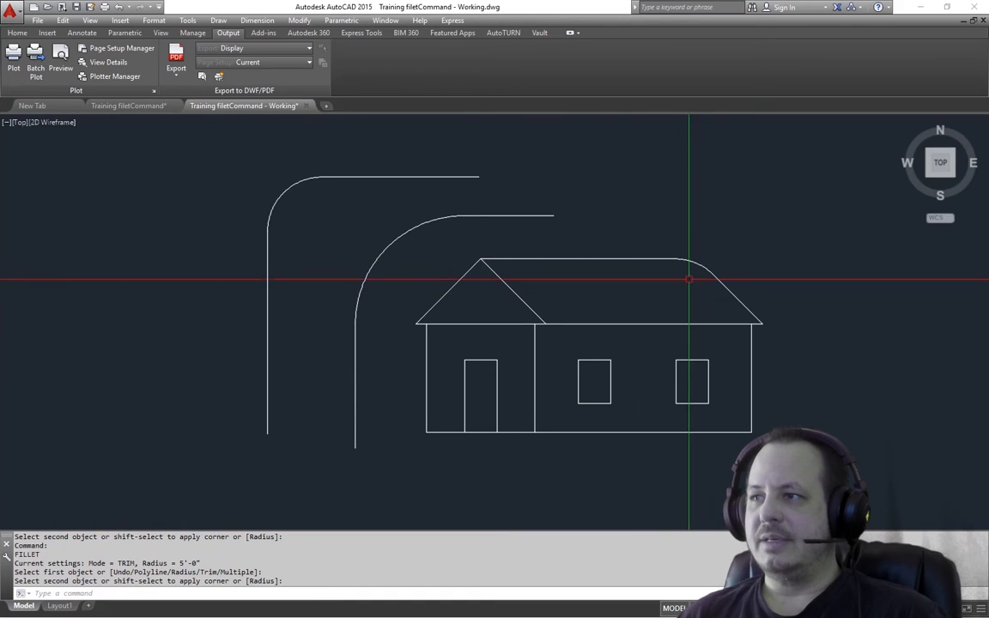
Step: Erase the fillet arc between the roof's ridge line and right slope
{"action": "left_click", "coordinate": [697, 264]}
{"action": "key", "text": "Escape"}
{"action": "key", "text": "Escape"}
{"action": "key", "text": "Escape"}
{"action": "type", "text": "E"}
{"action": "key", "text": "Return"}
{"action": "left_click", "coordinate": [694, 263]}
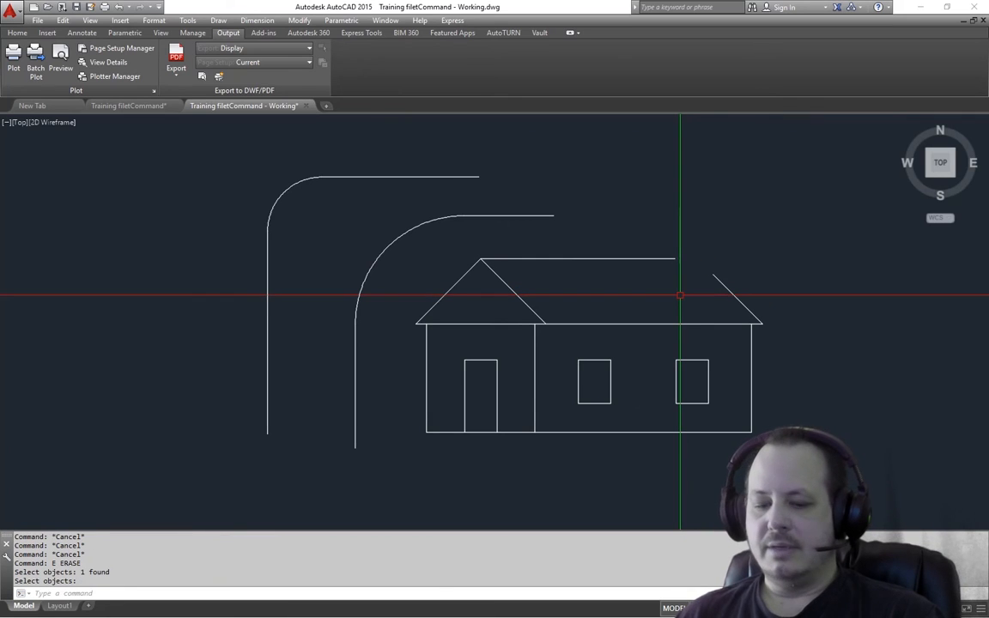
Step: Fillet the right roof slope and the ridge line with radius 0 so they meet in a sharp corner
{"action": "type", "text": "F"}
{"action": "key", "text": "Return"}
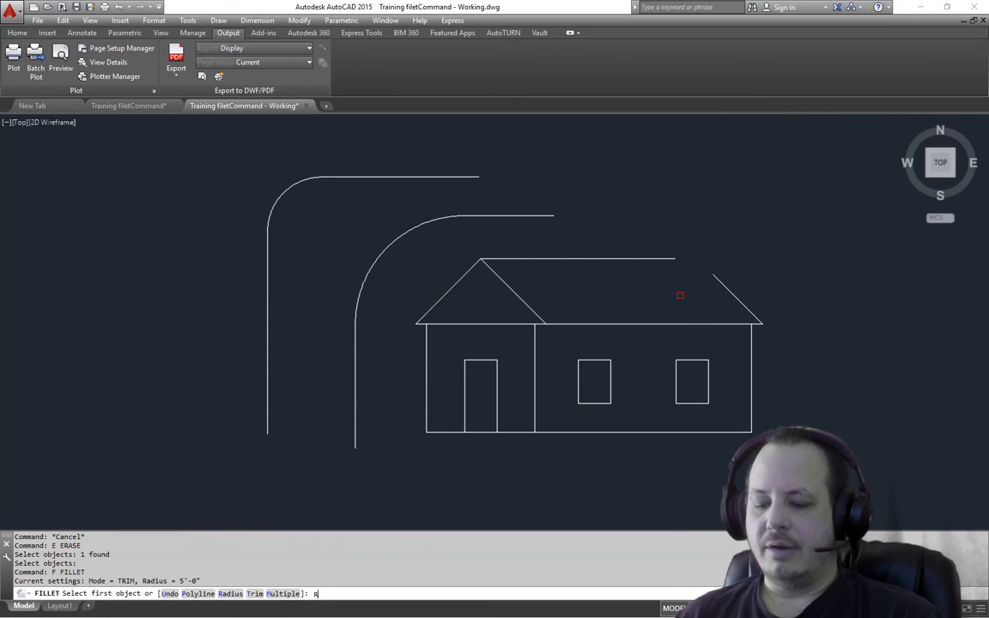
{"action": "type", "text": "R"}
{"action": "key", "text": "Return"}
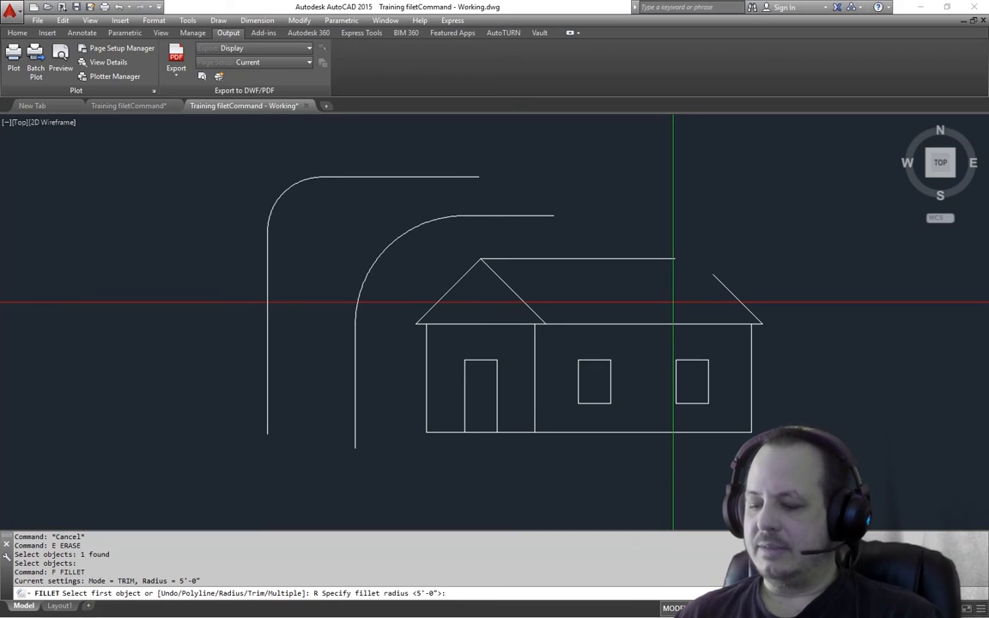
{"action": "type", "text": "0"}
{"action": "key", "text": "Return"}
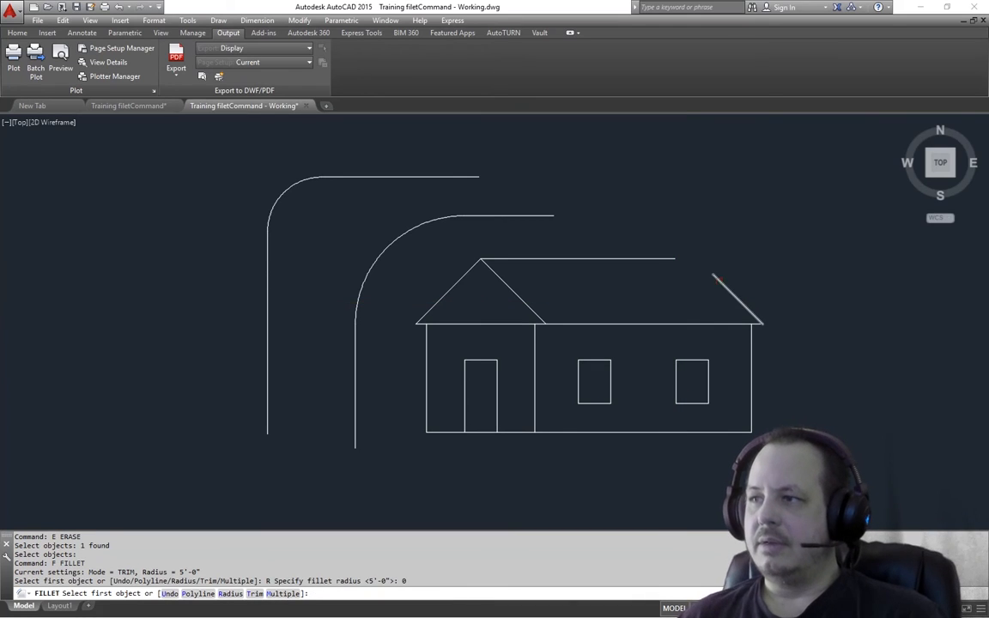
{"action": "left_click", "coordinate": [710, 278]}
{"action": "left_click", "coordinate": [657, 259]}
{"action": "middle_click_drag", "start_coordinate": [678, 266], "coordinate": [532, 240]}
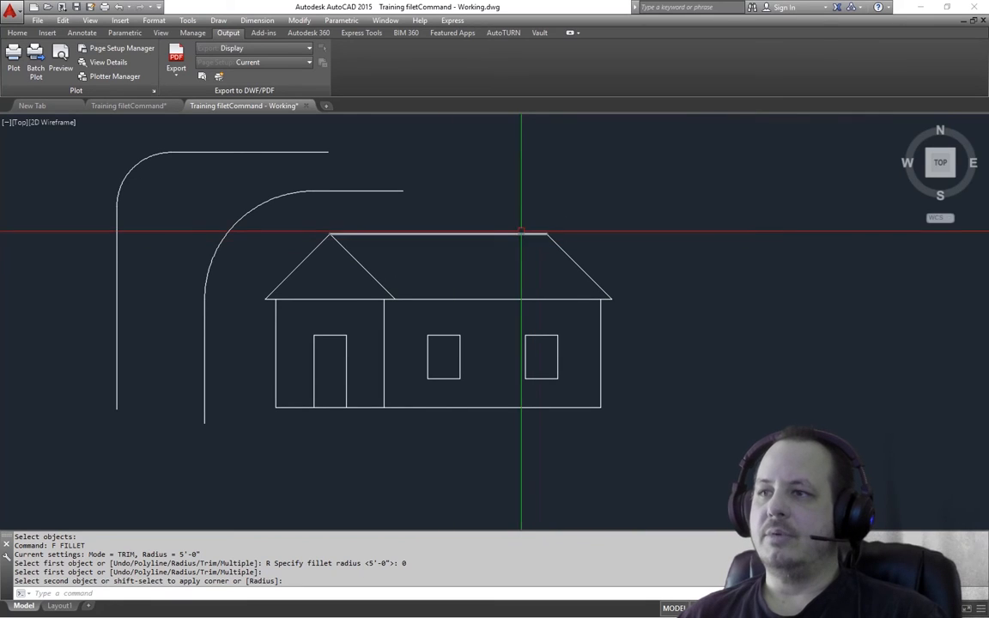
{"action": "middle_click_drag", "start_coordinate": [481, 262], "coordinate": [536, 301]}
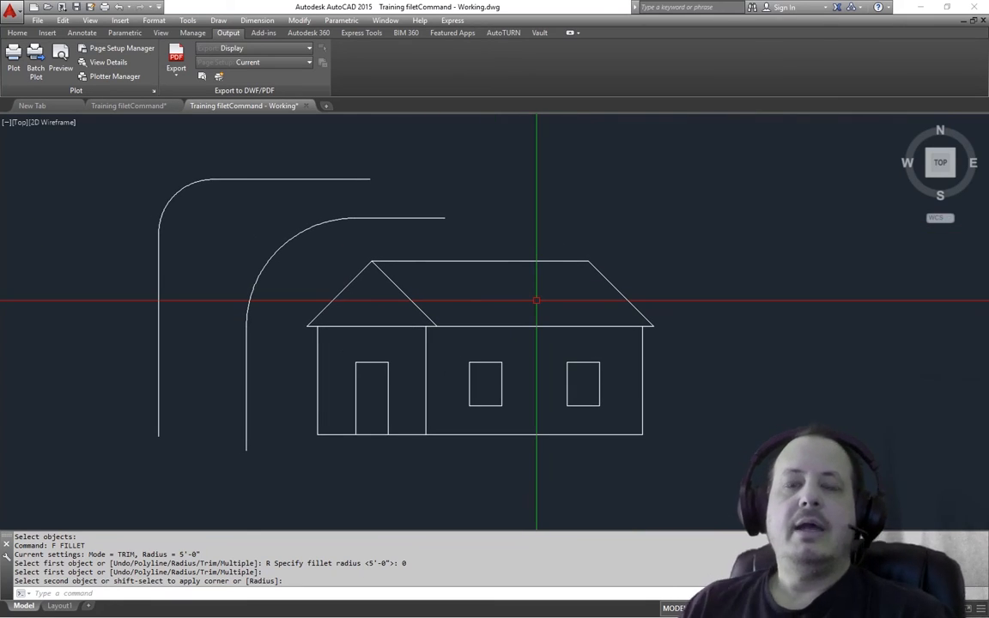